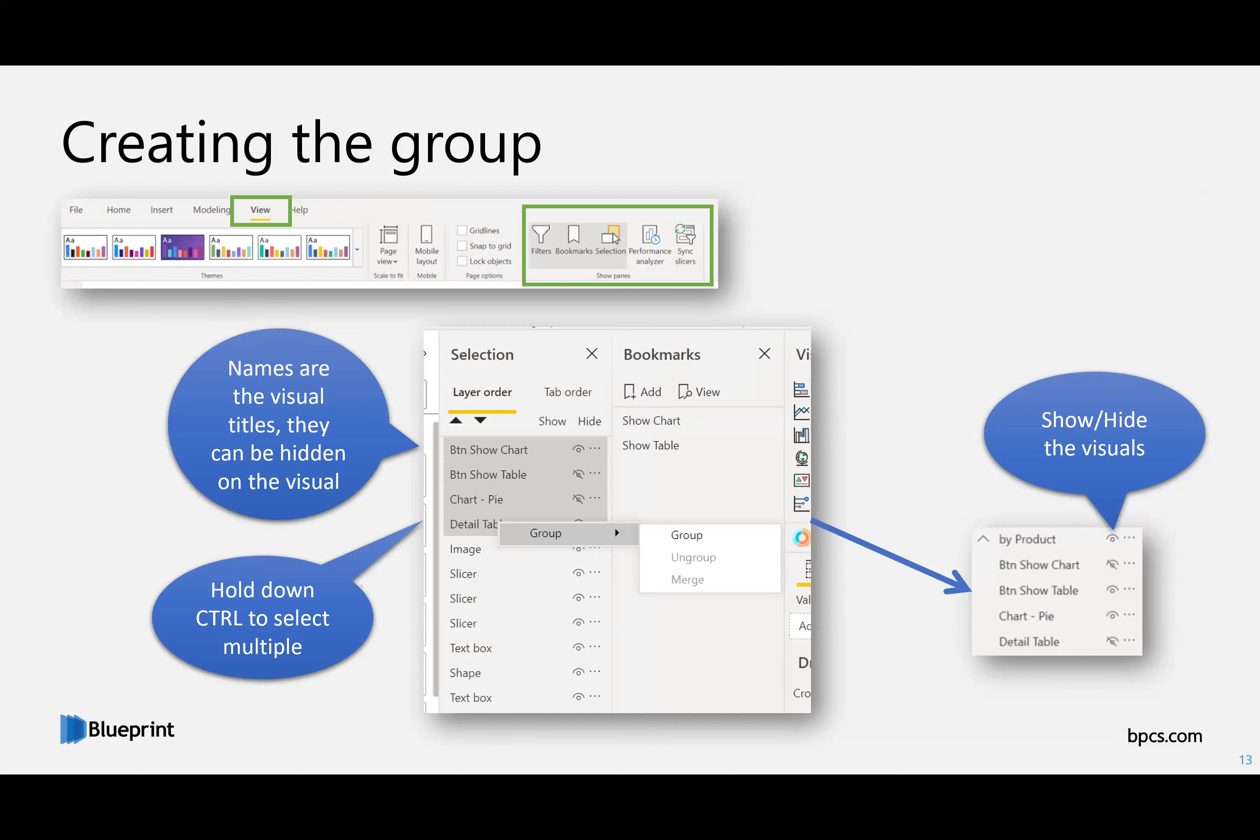
End the slide show on the "Creating the group" slide and switch to the published Power BI report in the browser.
key(alt+Tab)
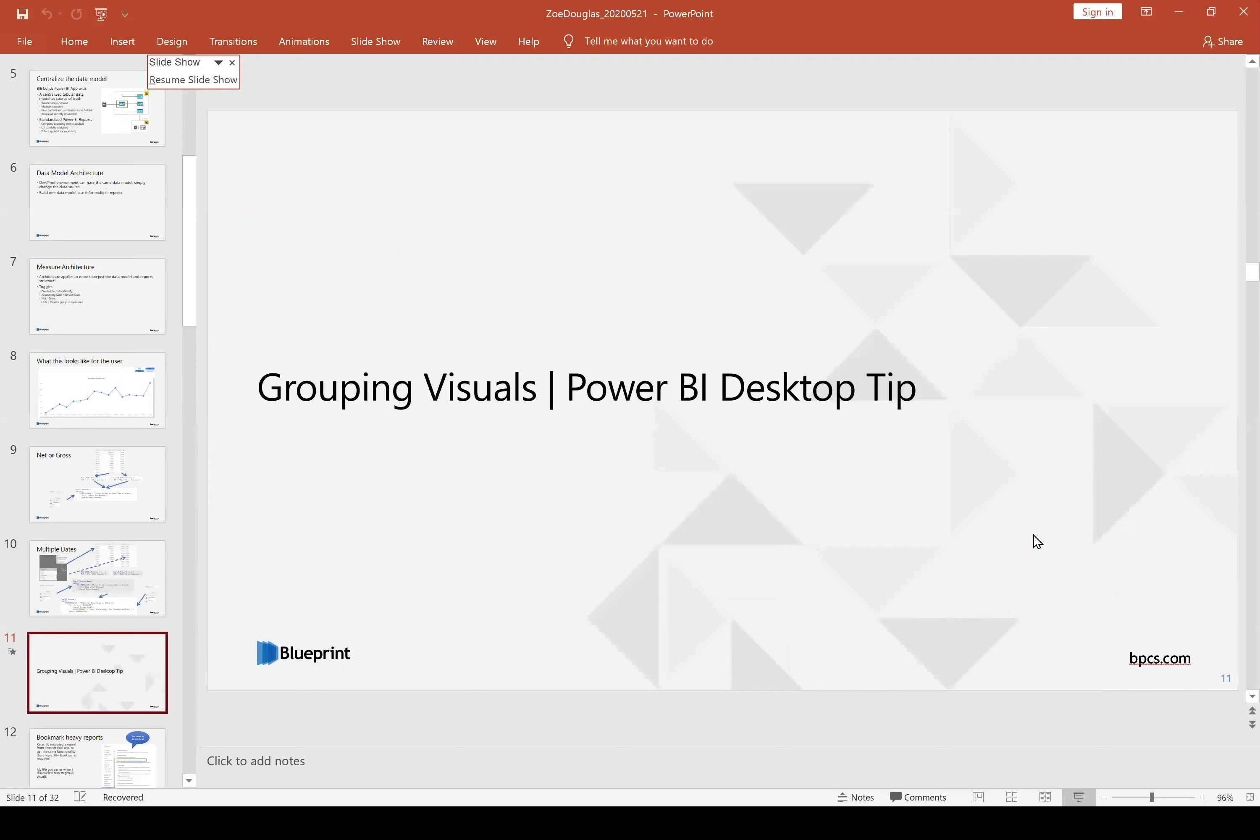
key(alt)
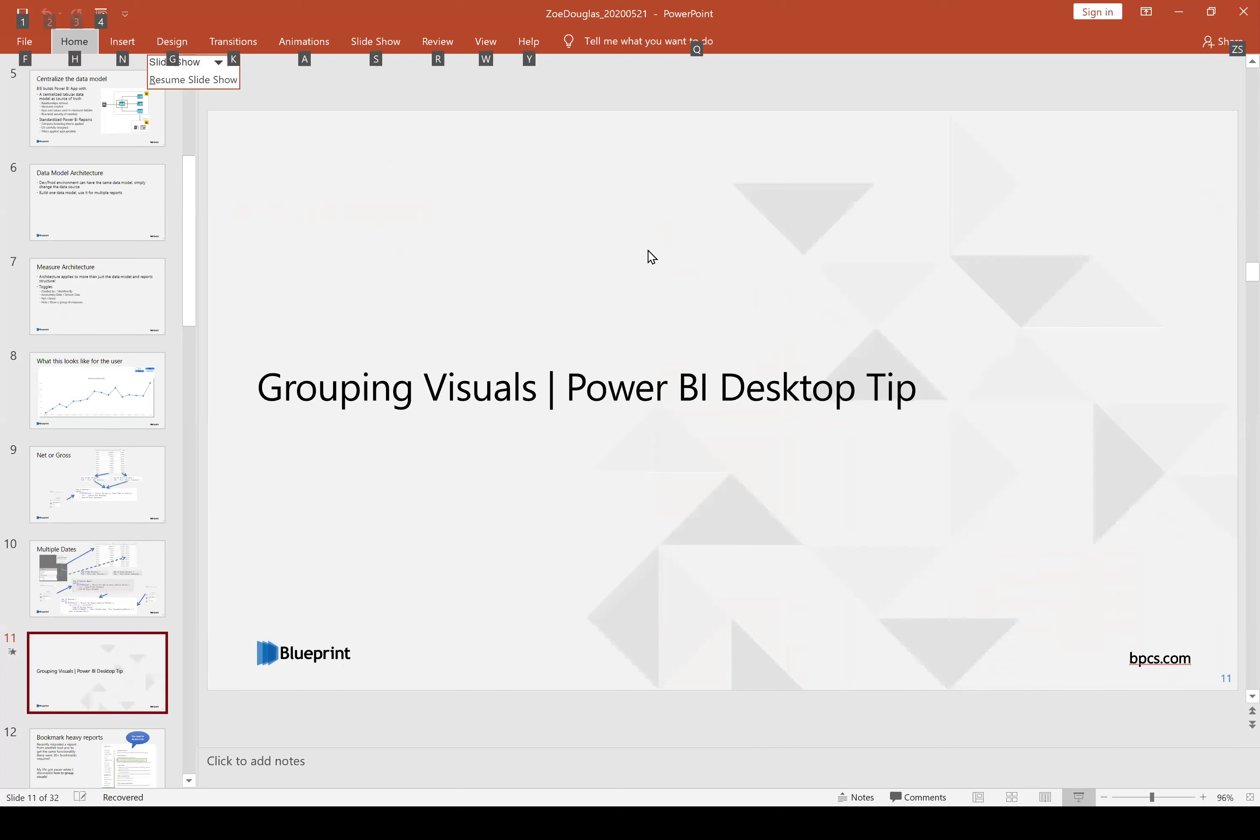
key(Escape)
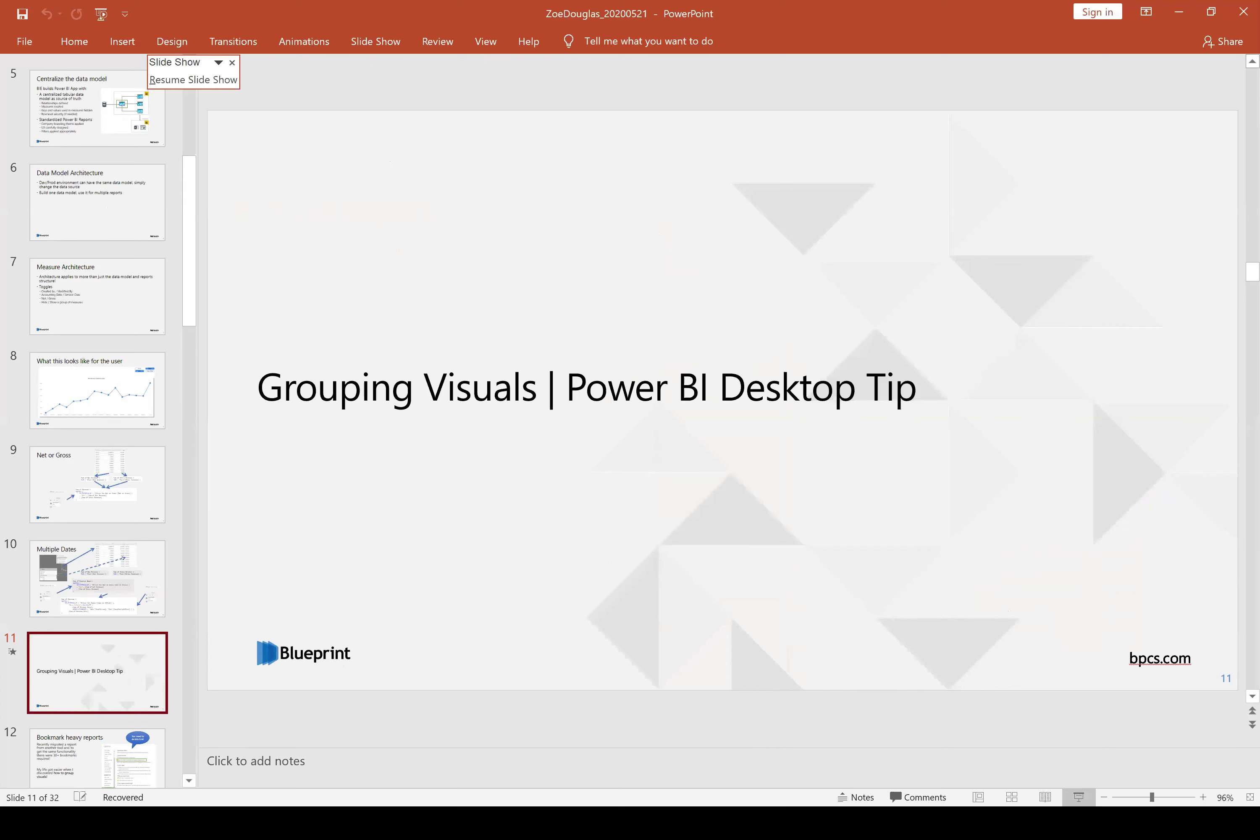
key(super+Down)
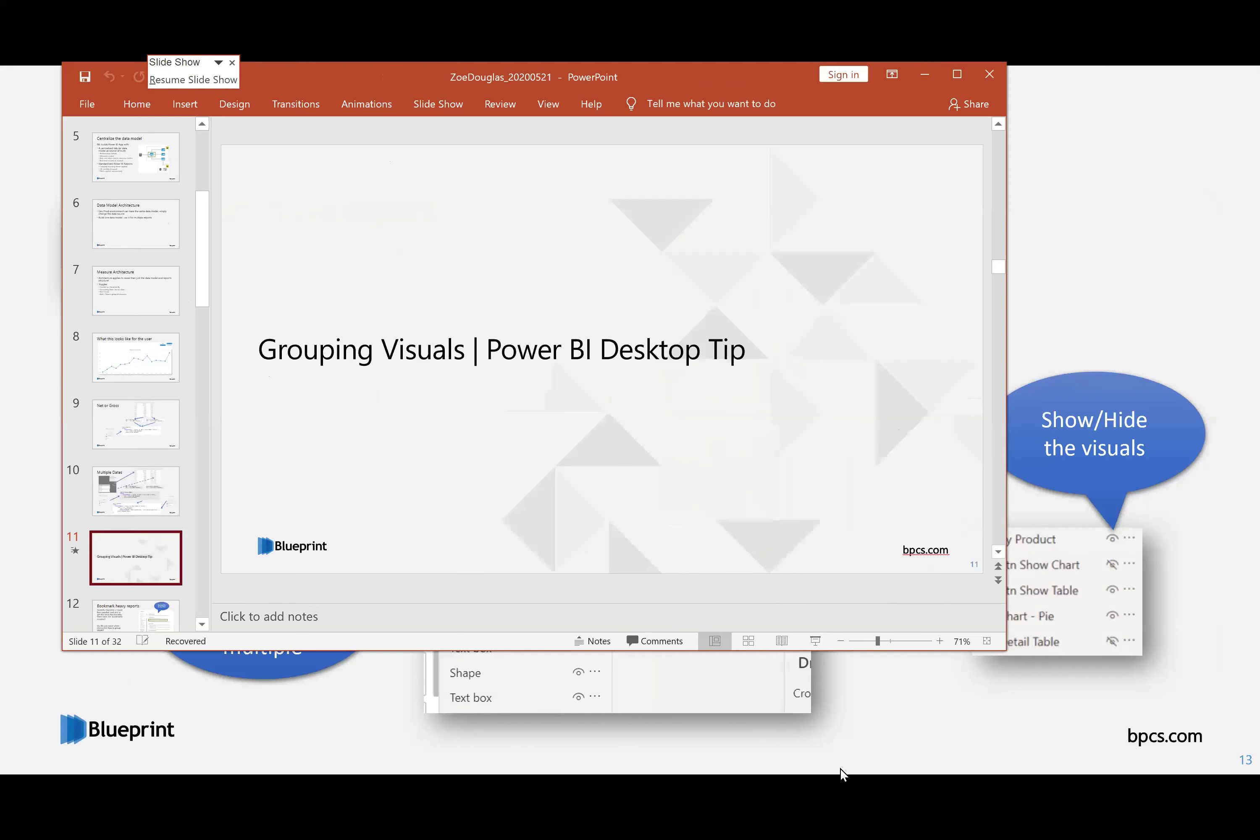
key(super+Down)
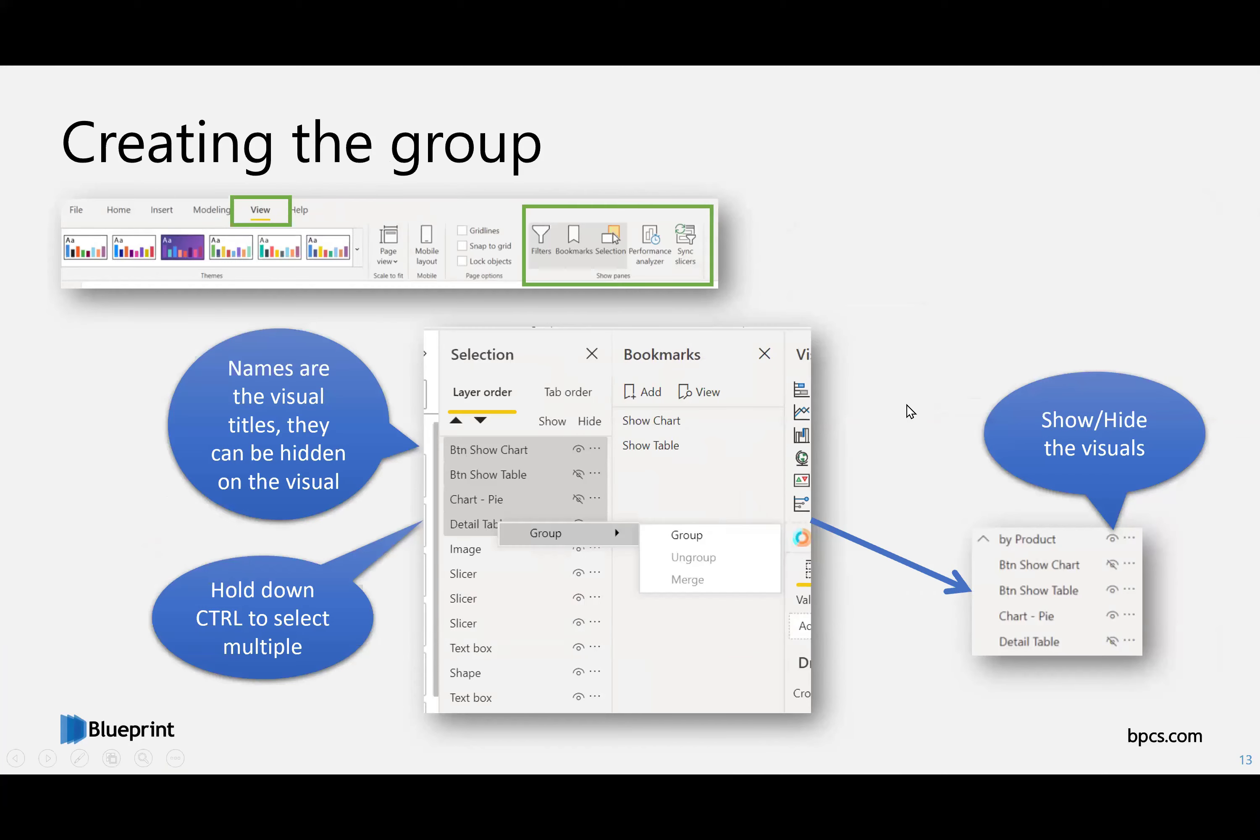
key(Escape)
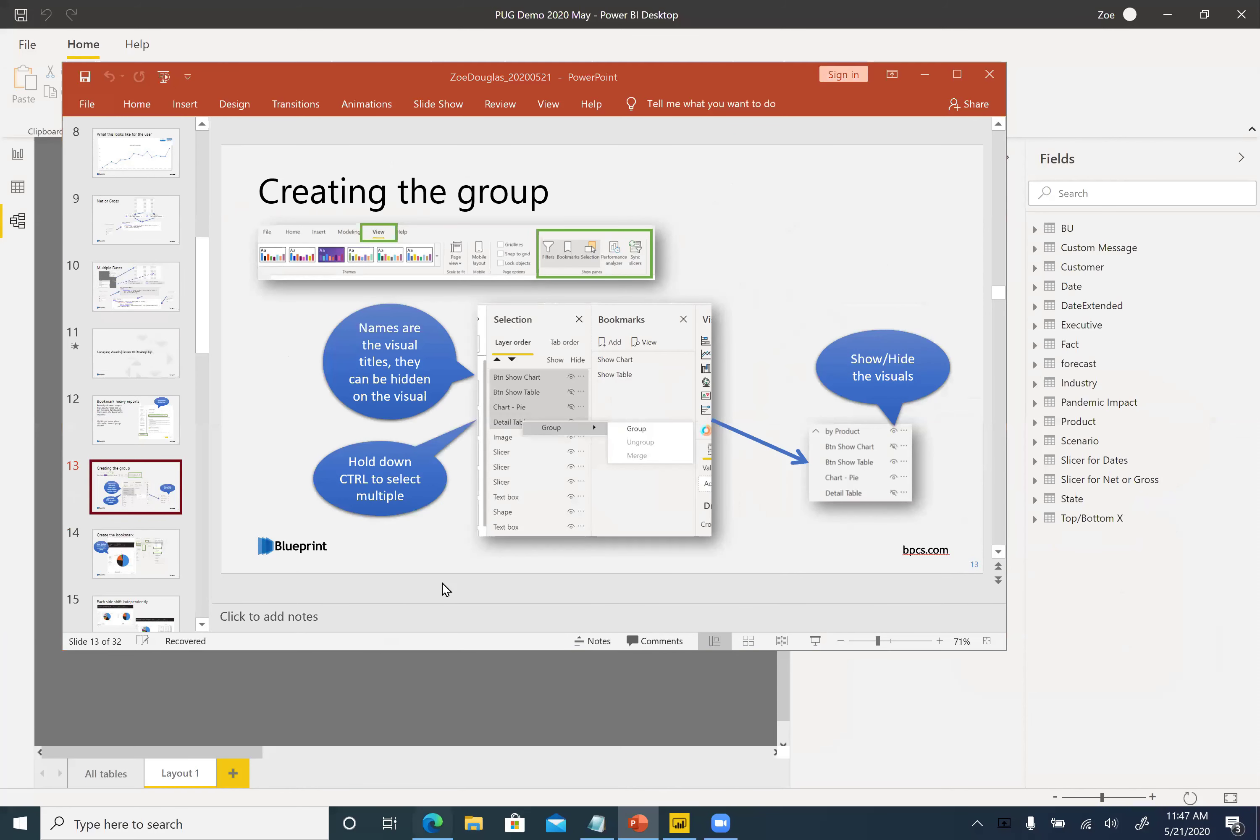
key(alt+Tab)
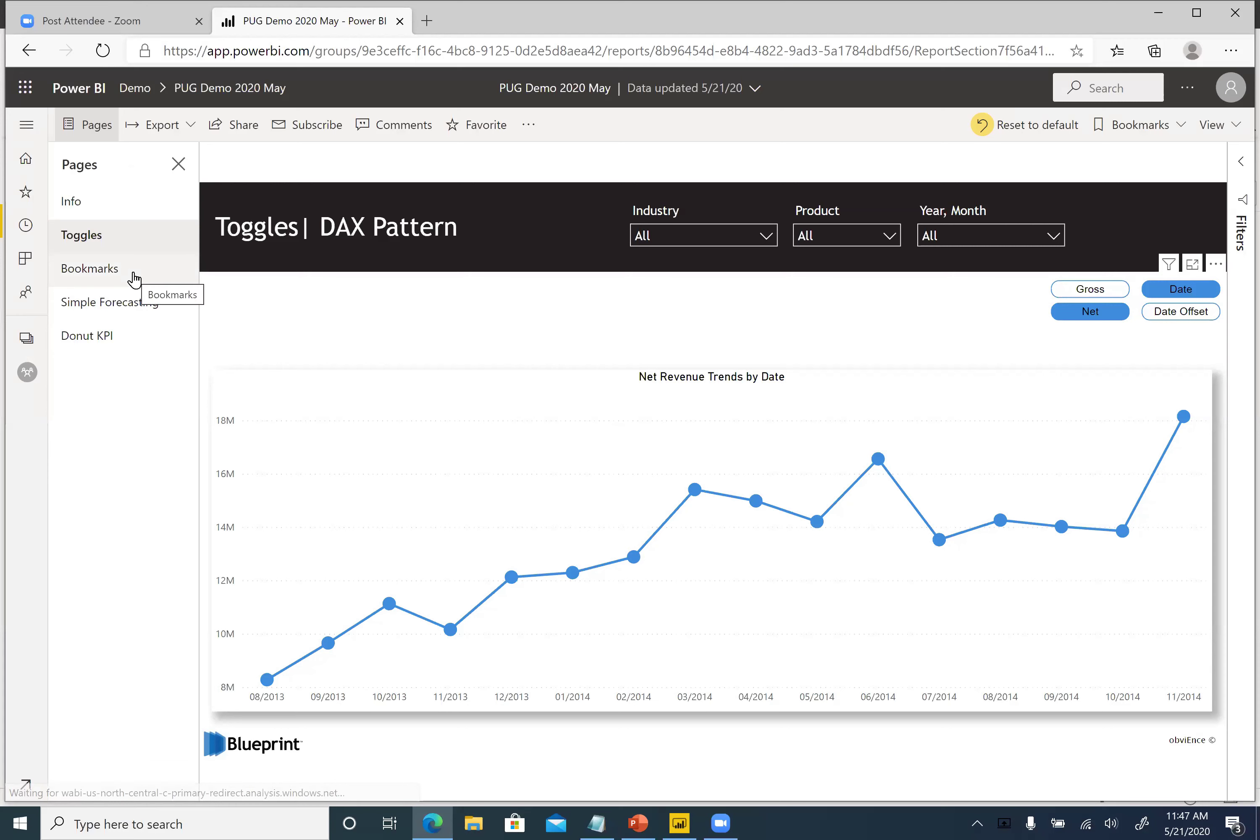
Open the Bookmarks report page and toggle the industry and product visuals between chart and table with their buttons.
click(135, 277)
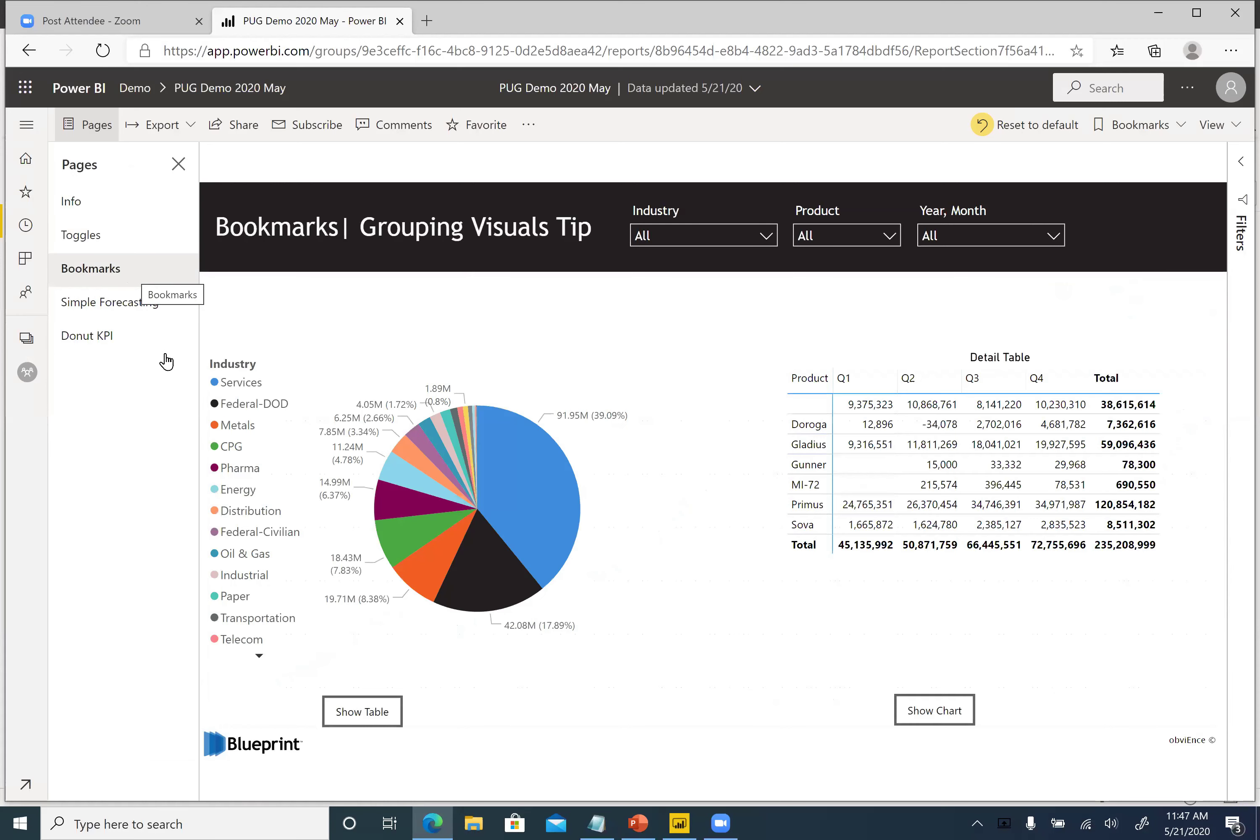
click(923, 743)
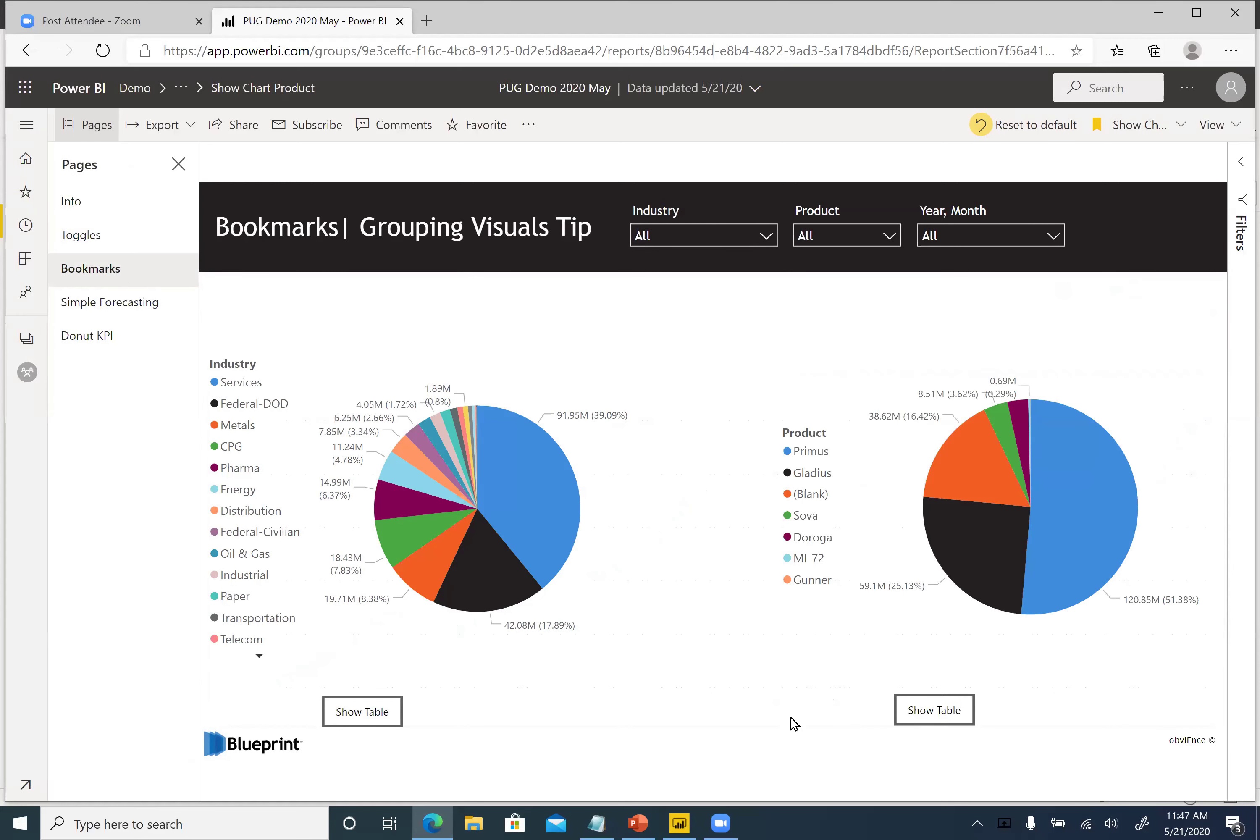
click(385, 718)
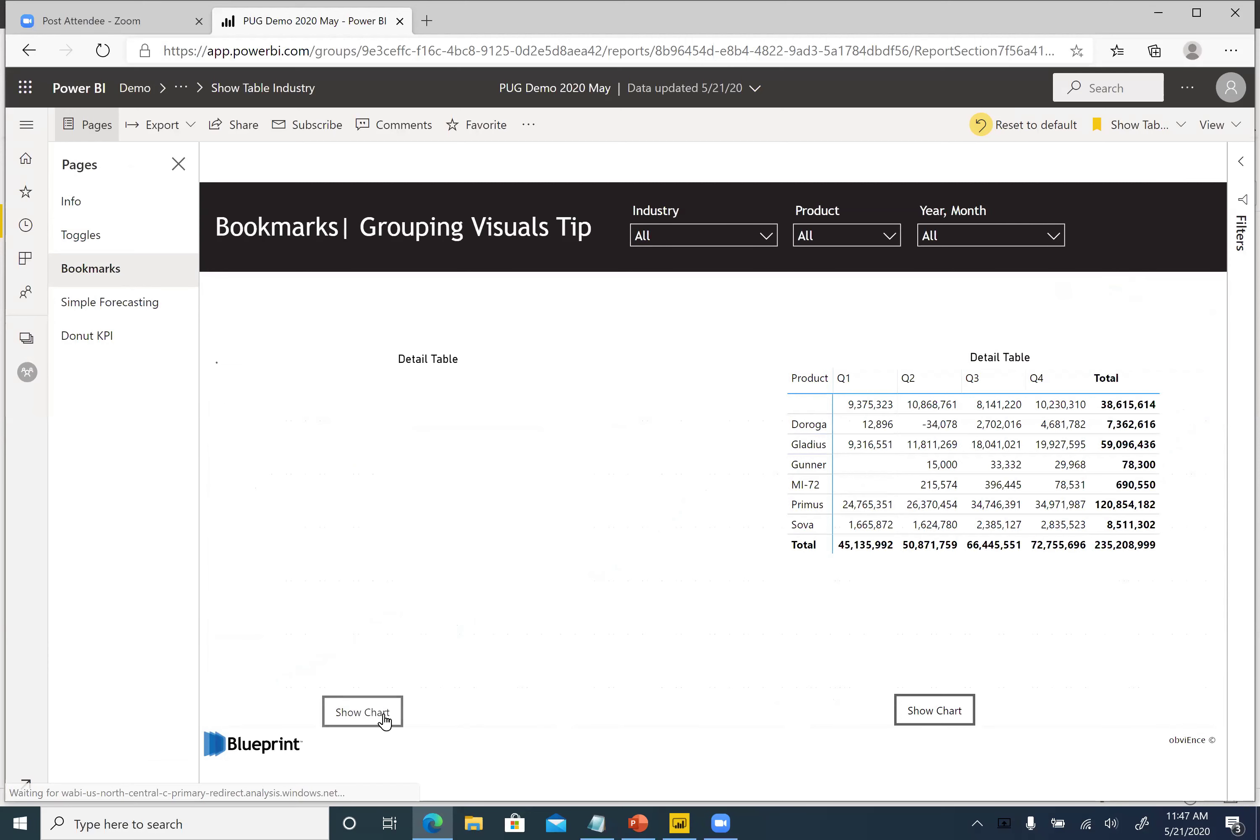
click(385, 718)
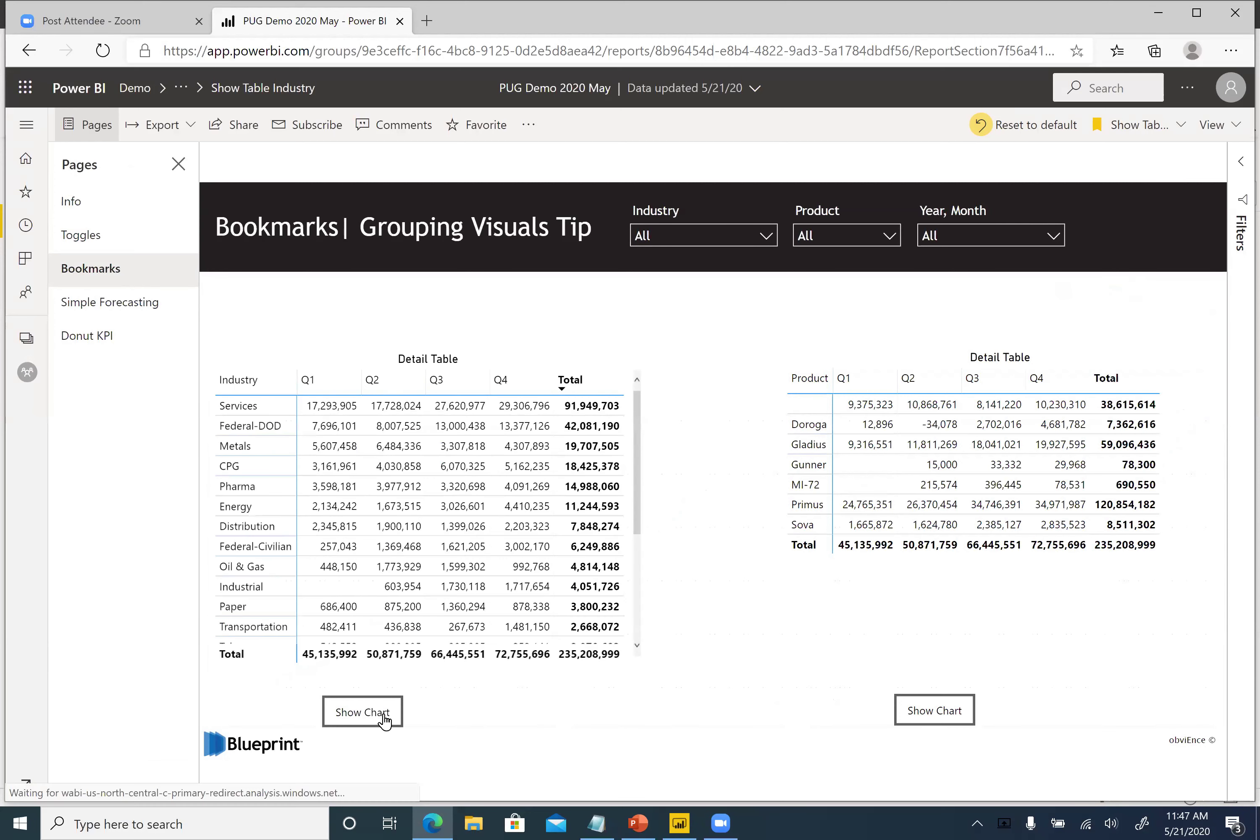
click(925, 710)
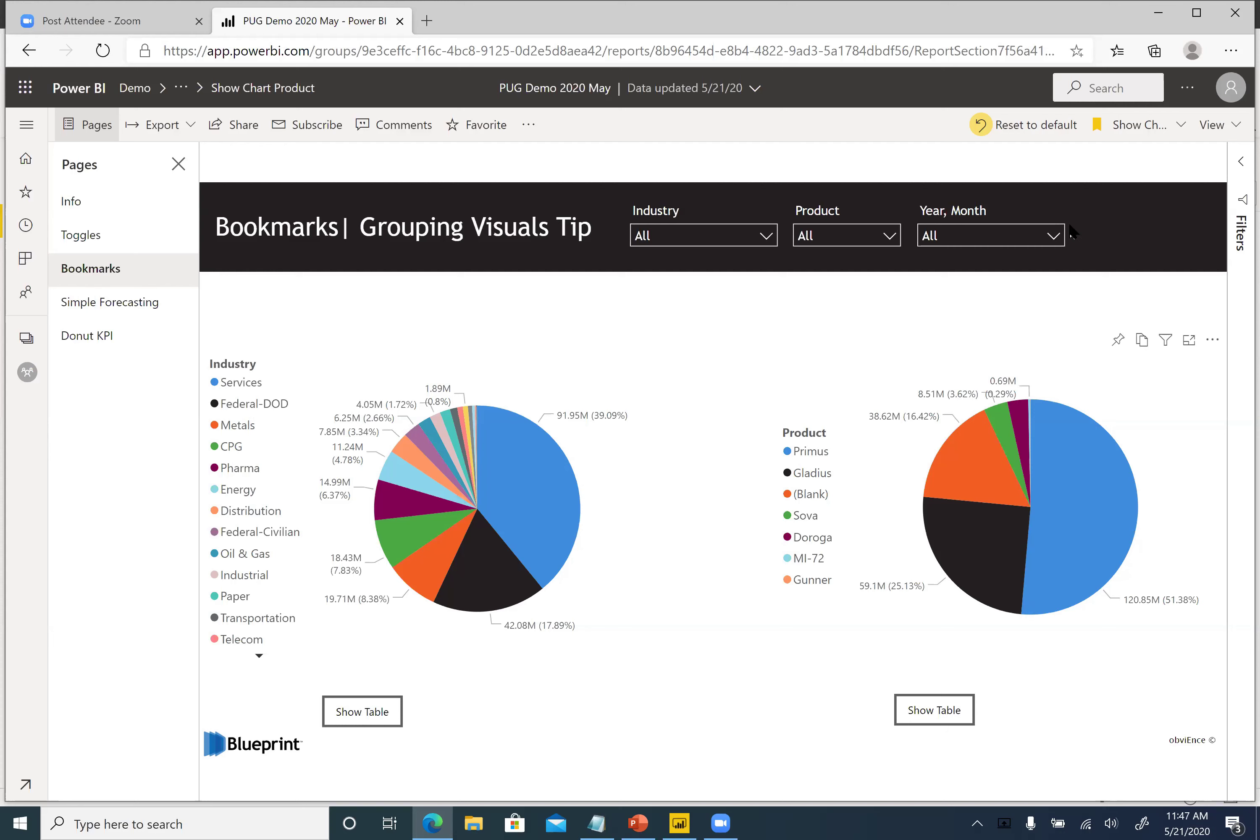
Switch to the PowerPoint deck, maximize it and view the "Create the bookmark" and "Each side shift independently" slides.
click(642, 822)
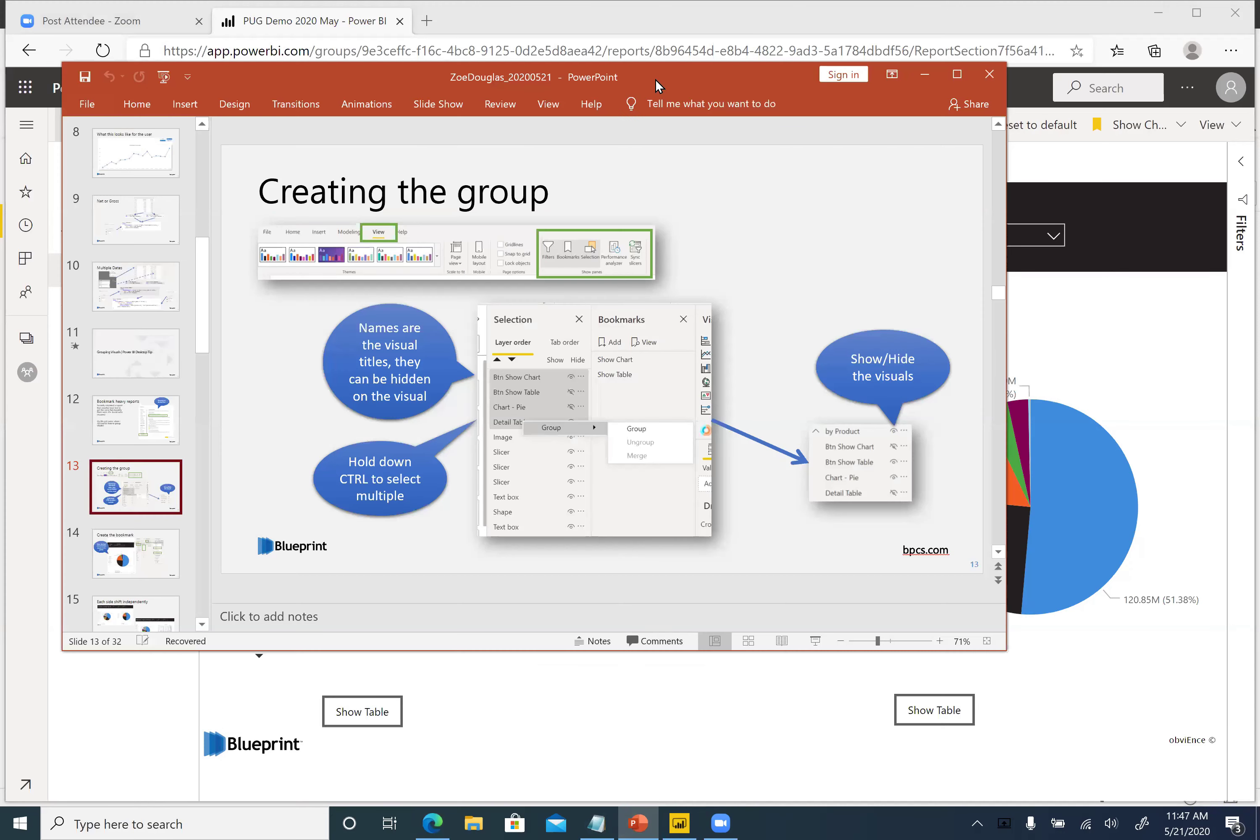
click(957, 73)
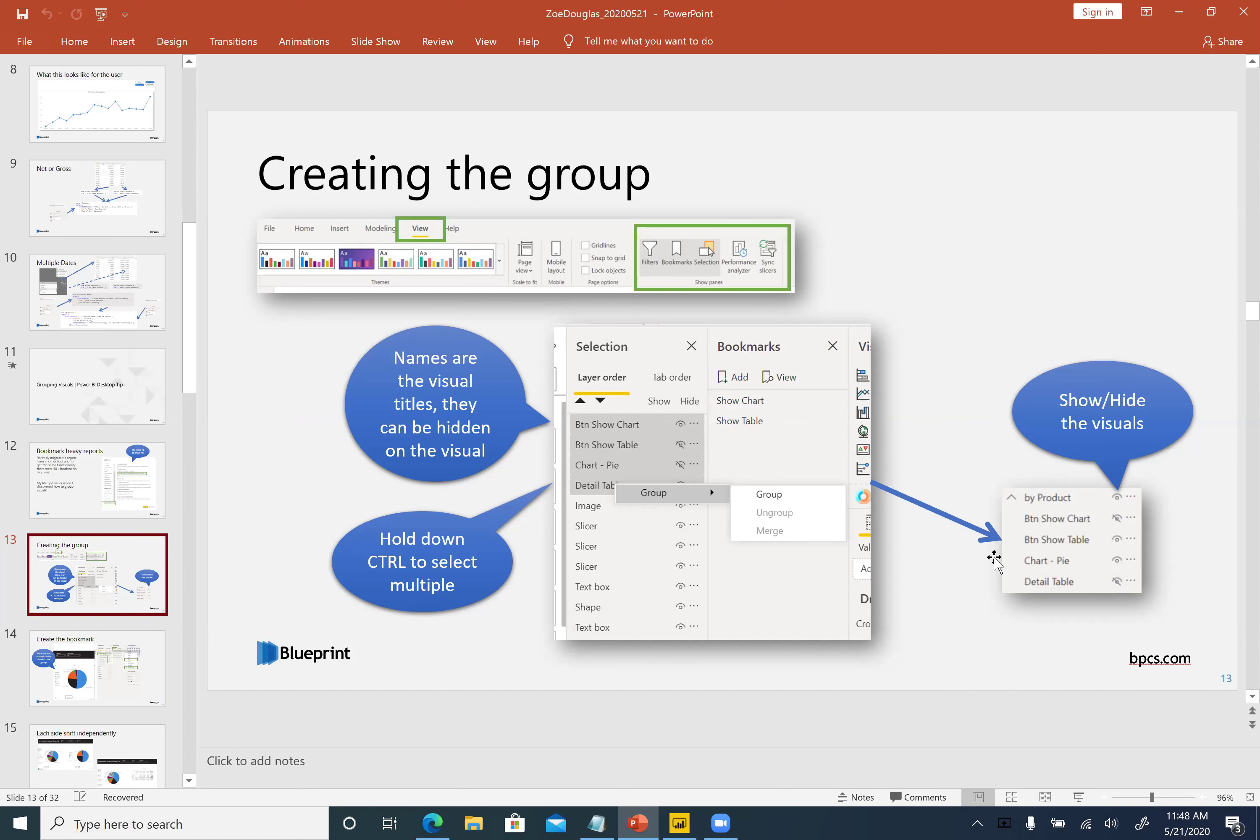
click(124, 664)
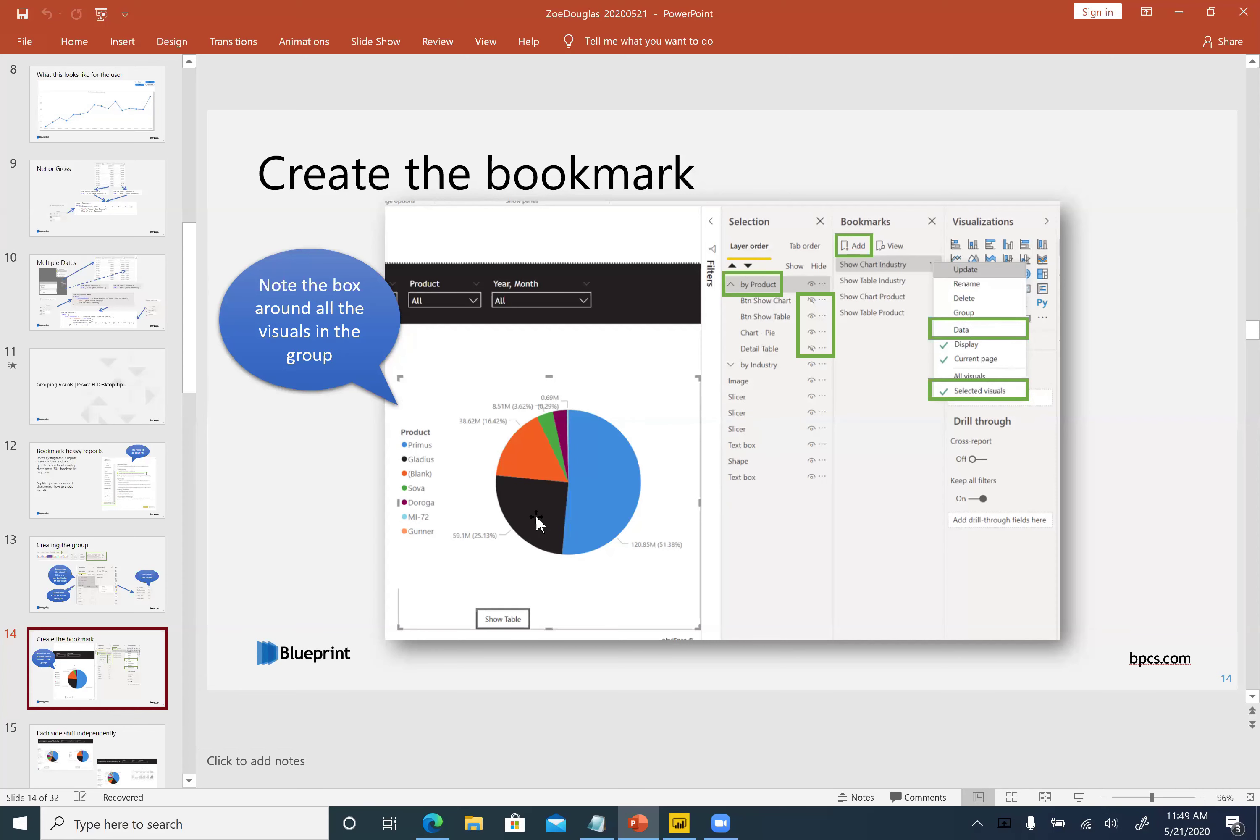
click(130, 750)
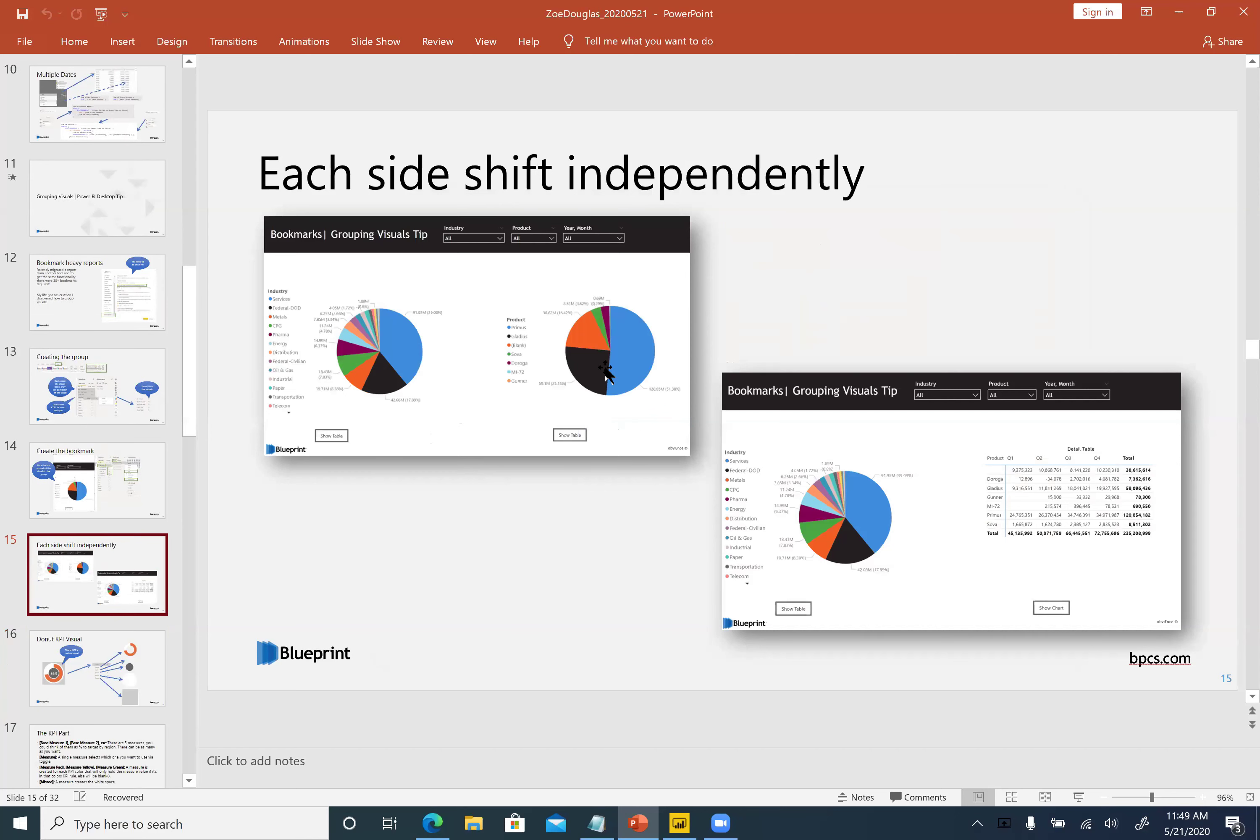
Switch to Power BI Desktop and display the bookmark list and the layer selection list for the Bookmarks report page.
click(680, 821)
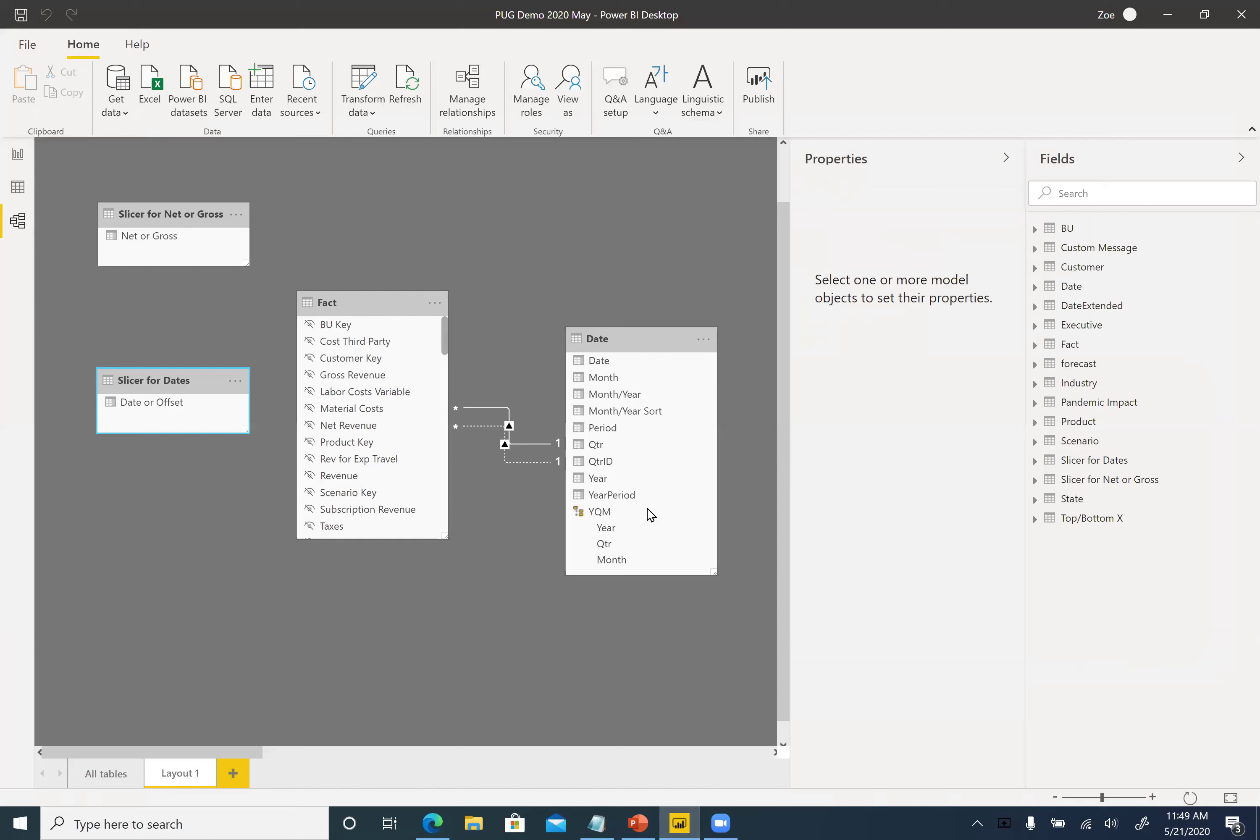
click(17, 154)
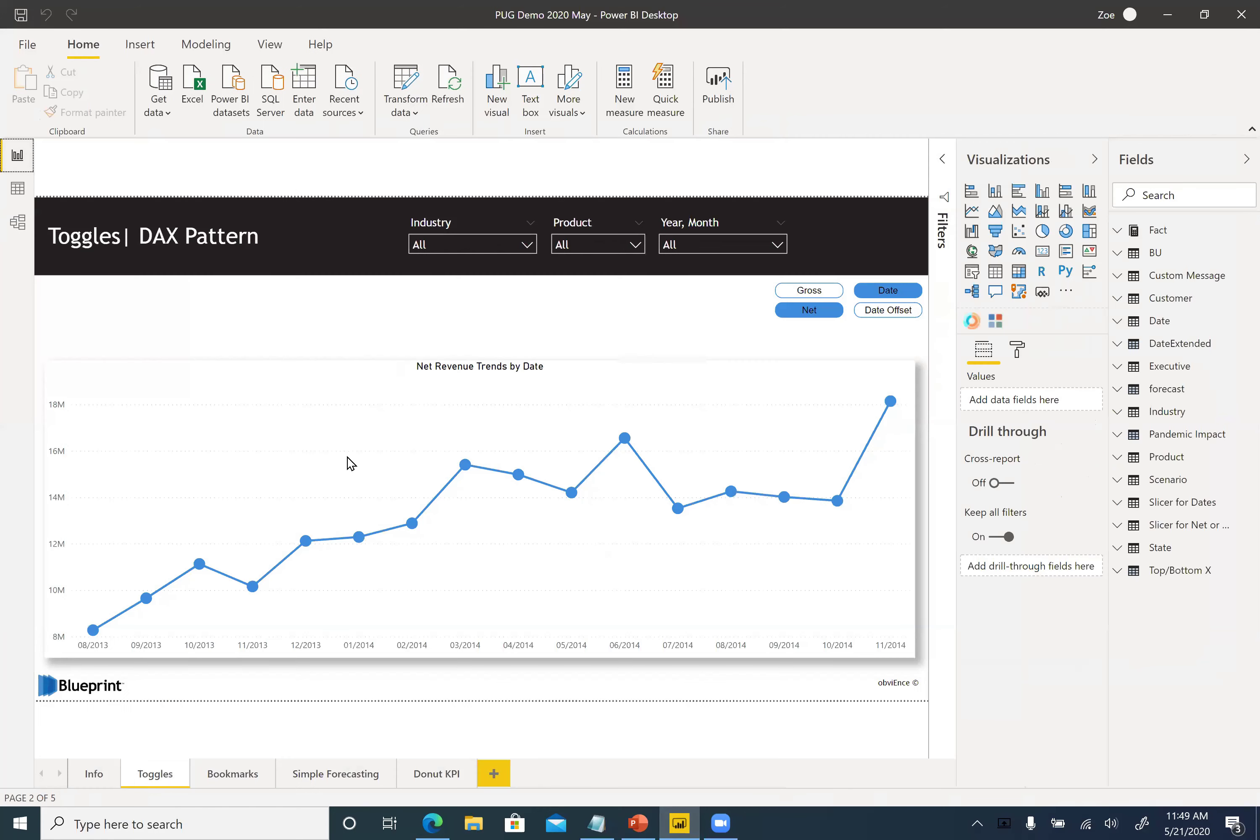
click(233, 774)
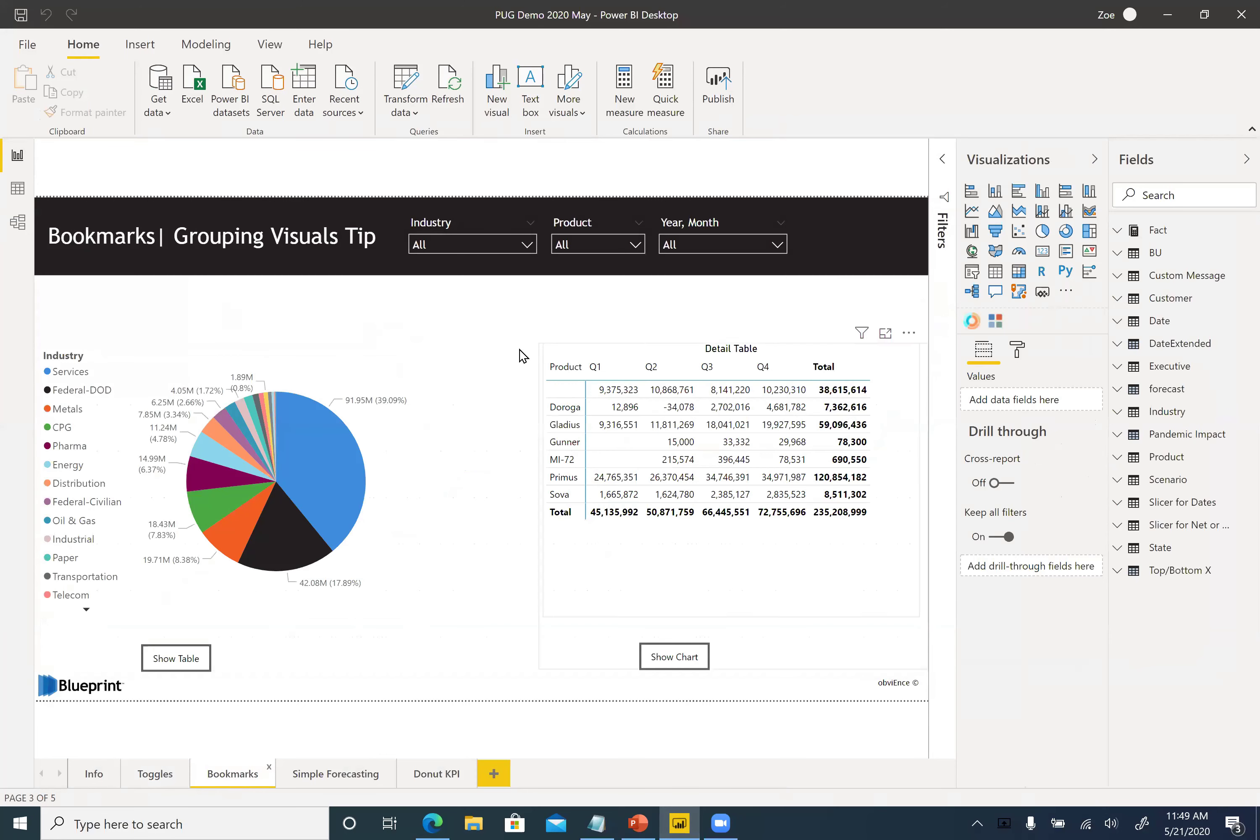
click(268, 45)
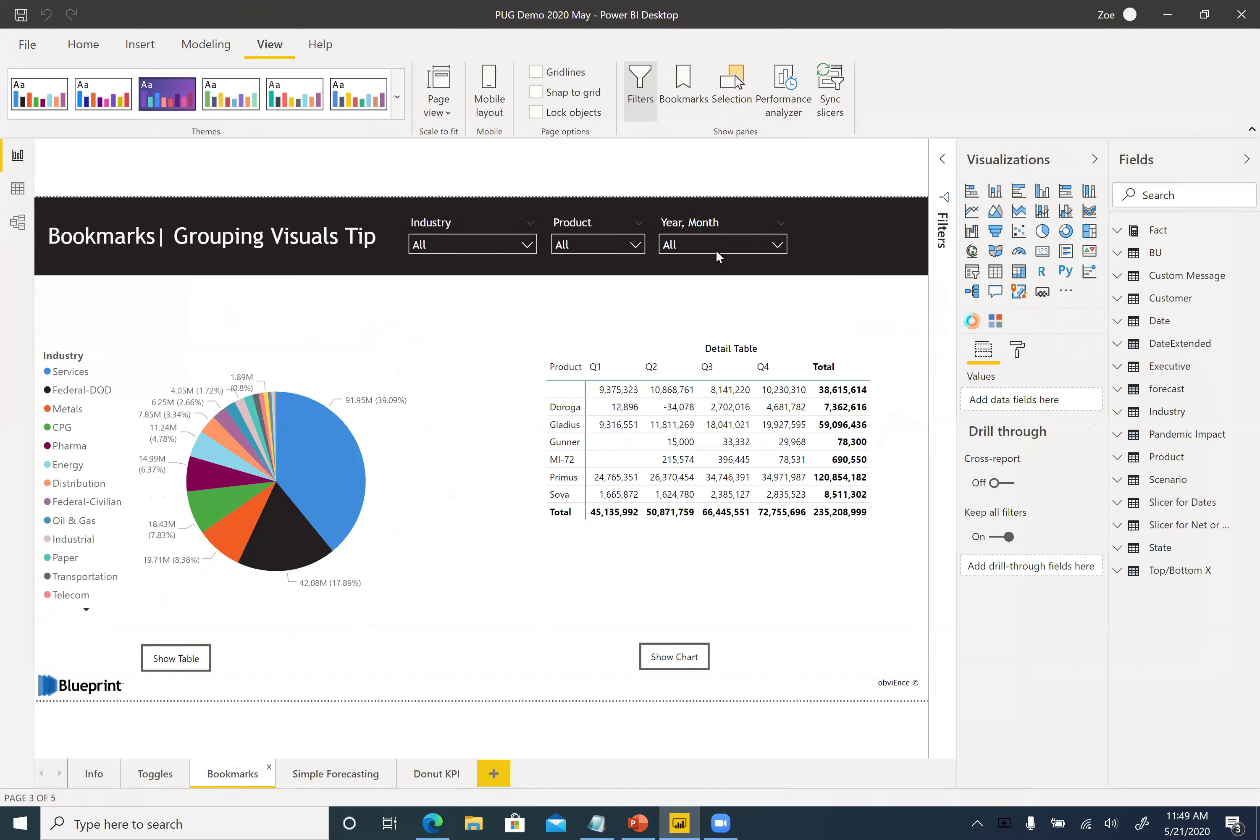
click(685, 100)
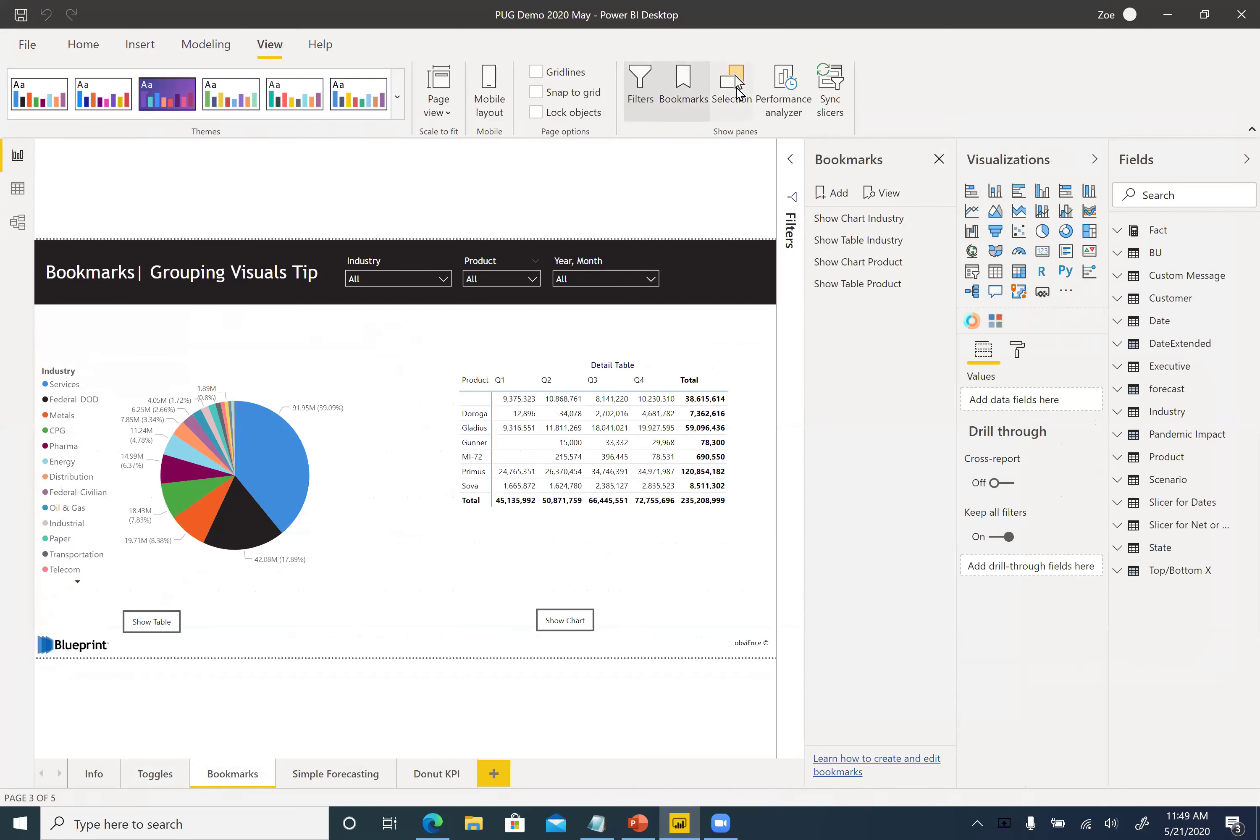
click(736, 101)
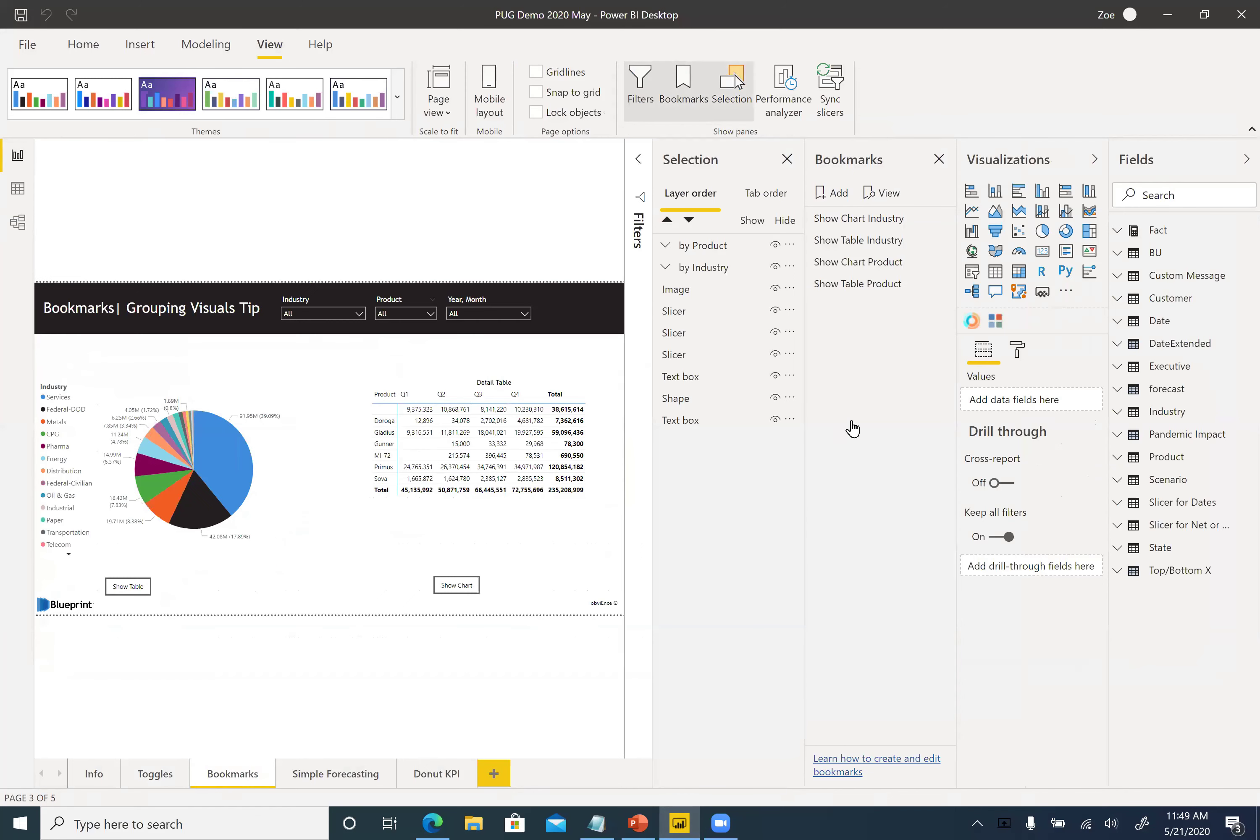
Examine the contents of the by Product and by Industry groups, and select the by Product group on the page.
click(667, 247)
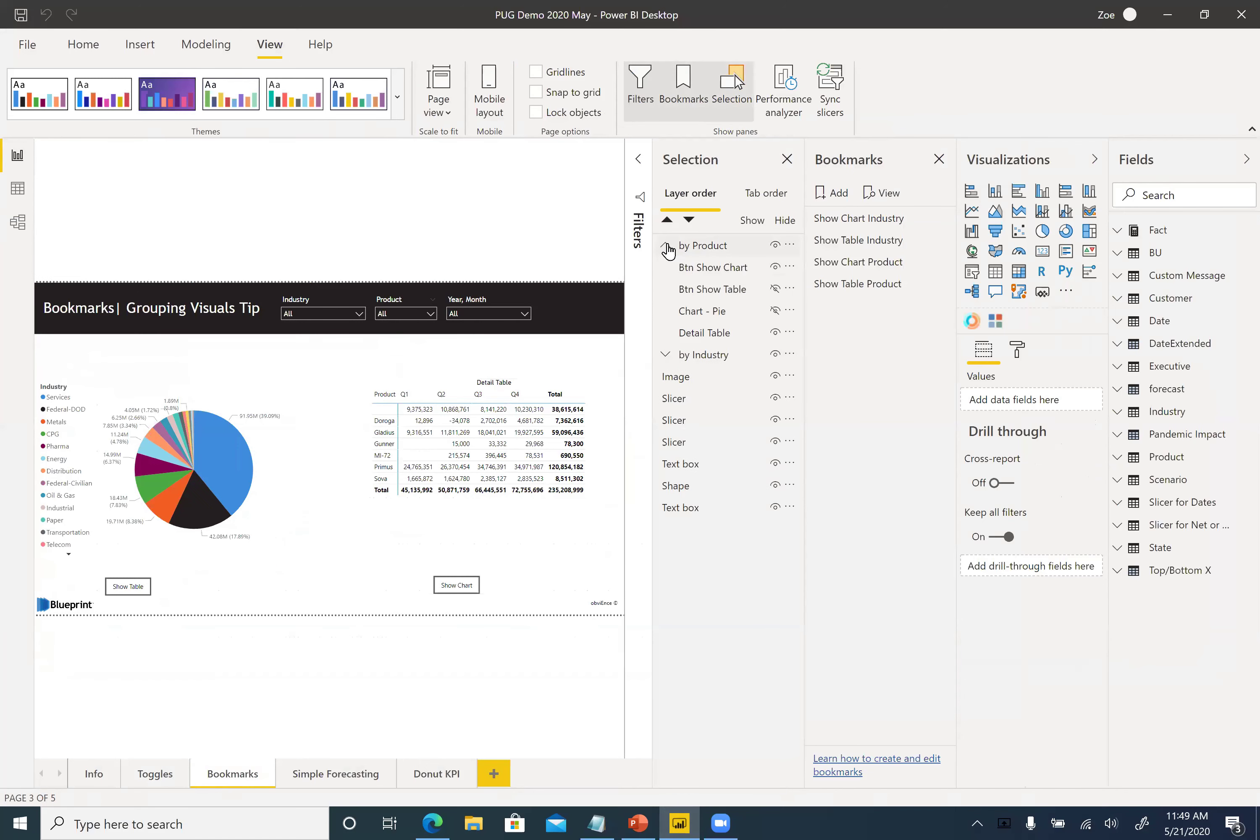
click(667, 247)
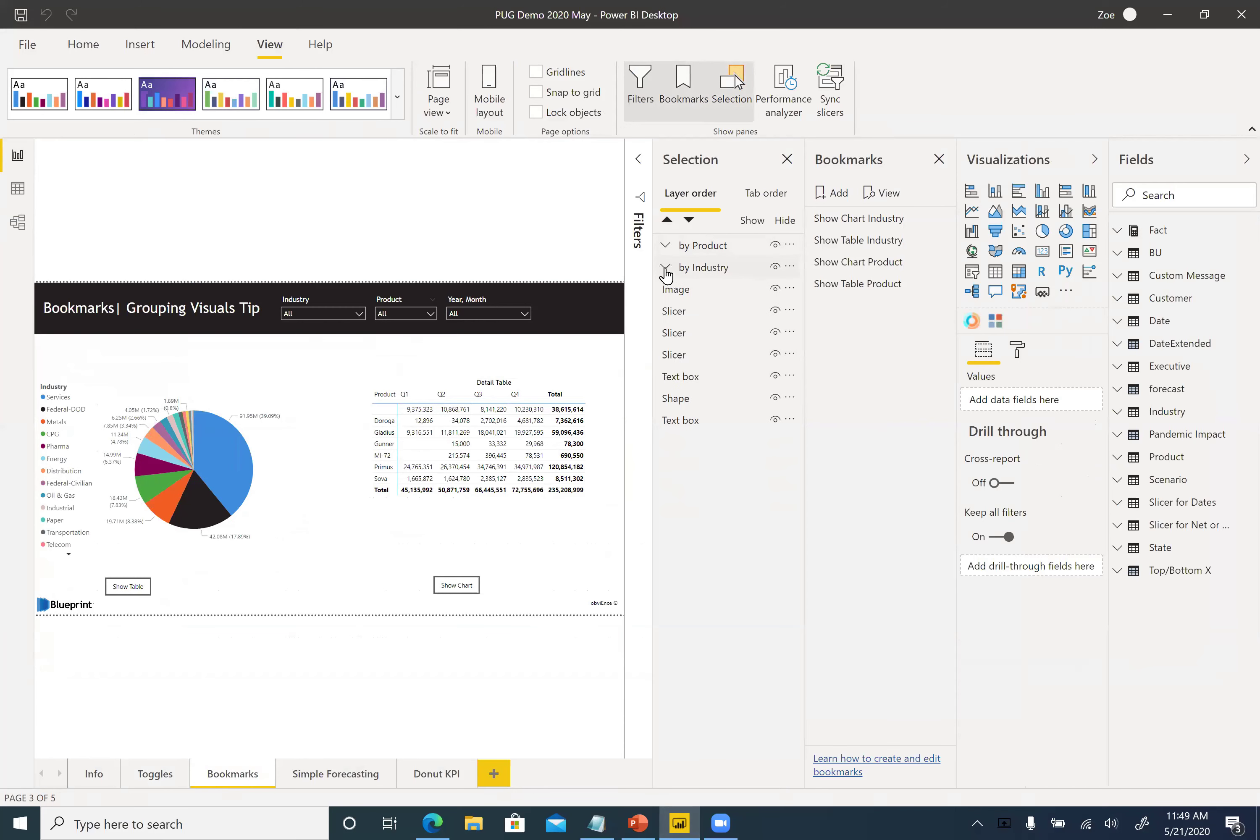
click(666, 268)
click(666, 269)
click(710, 250)
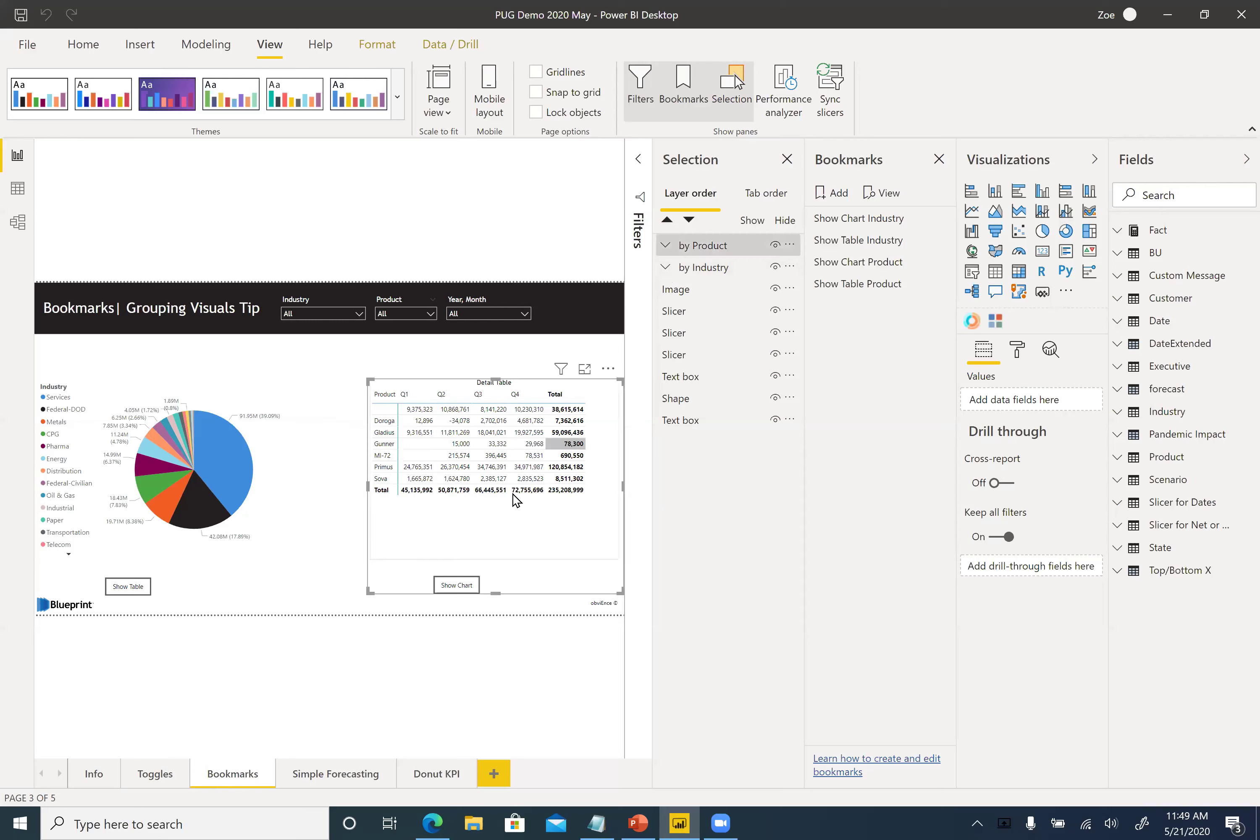
In the by Product group, show Chart - Pie and Btn Show Table, and hide Btn Show Chart.
click(665, 245)
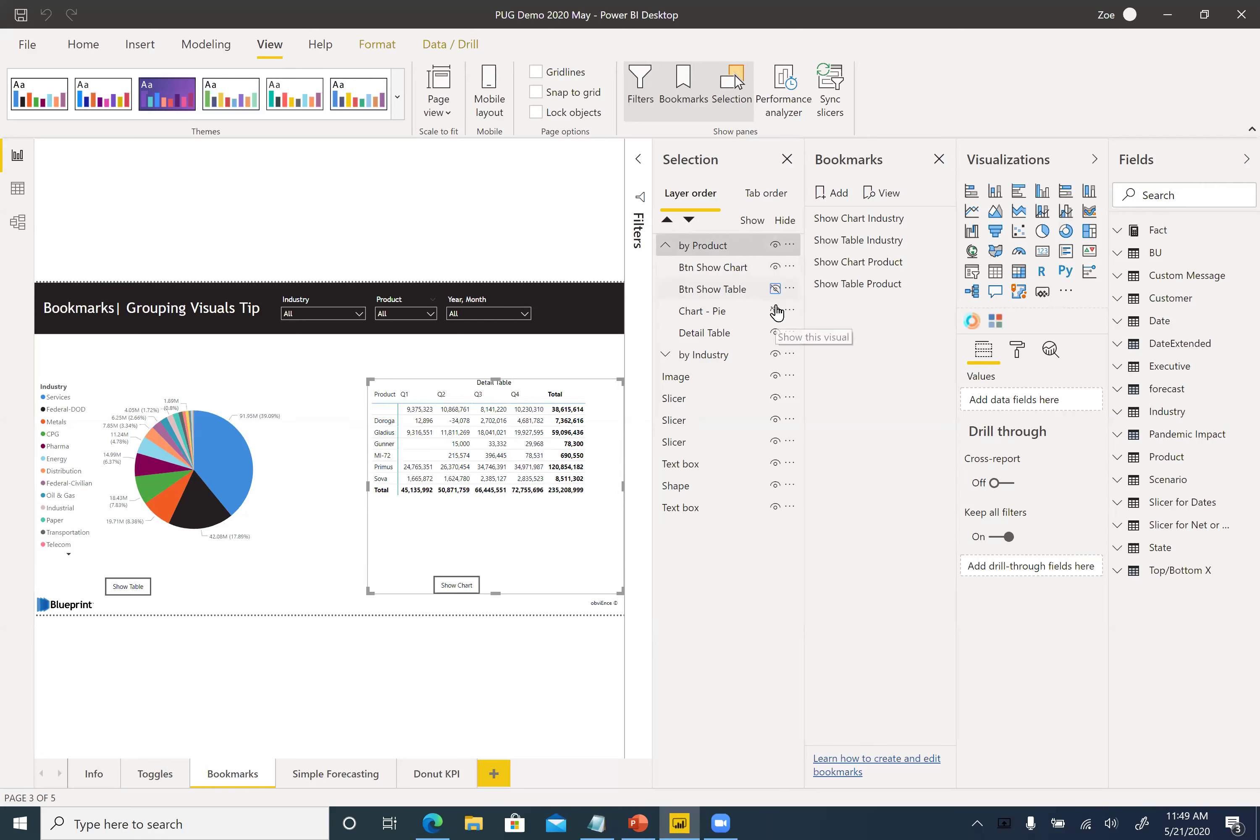
click(775, 311)
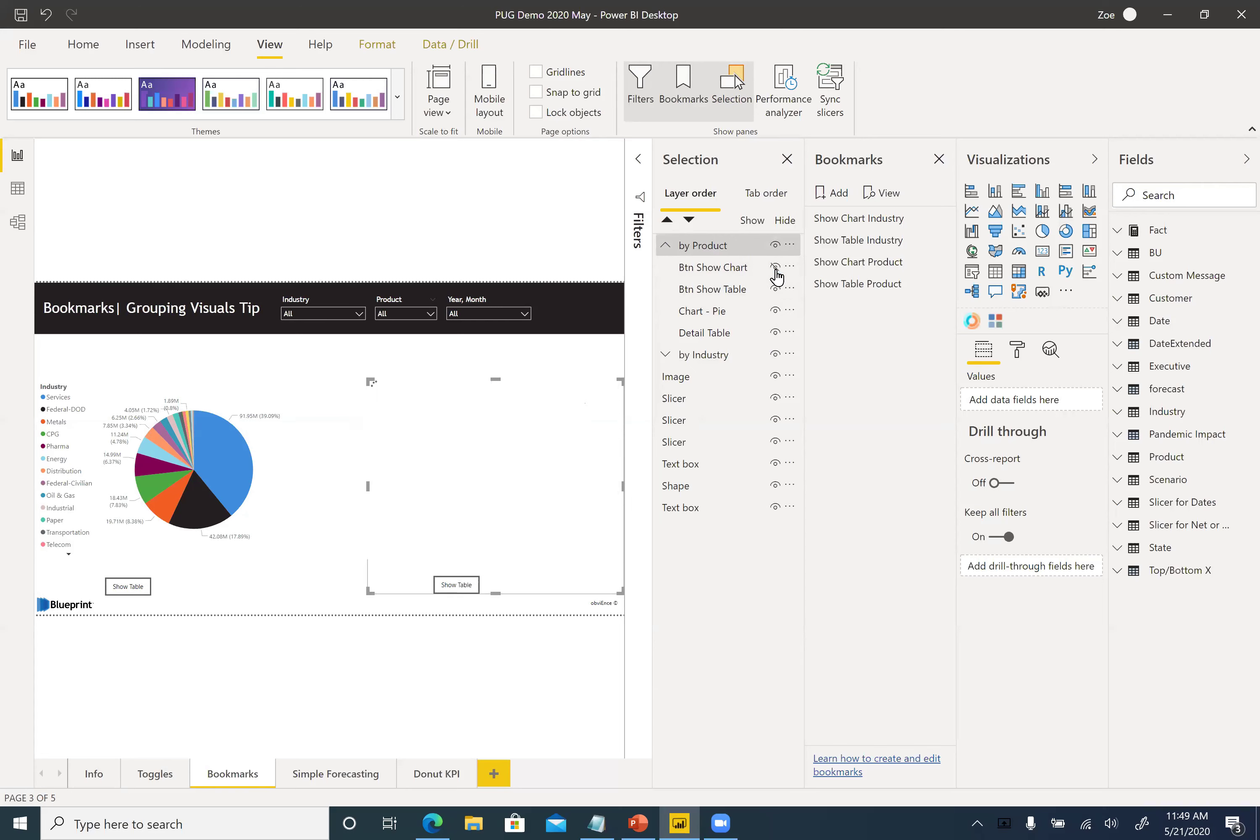
click(775, 267)
click(779, 289)
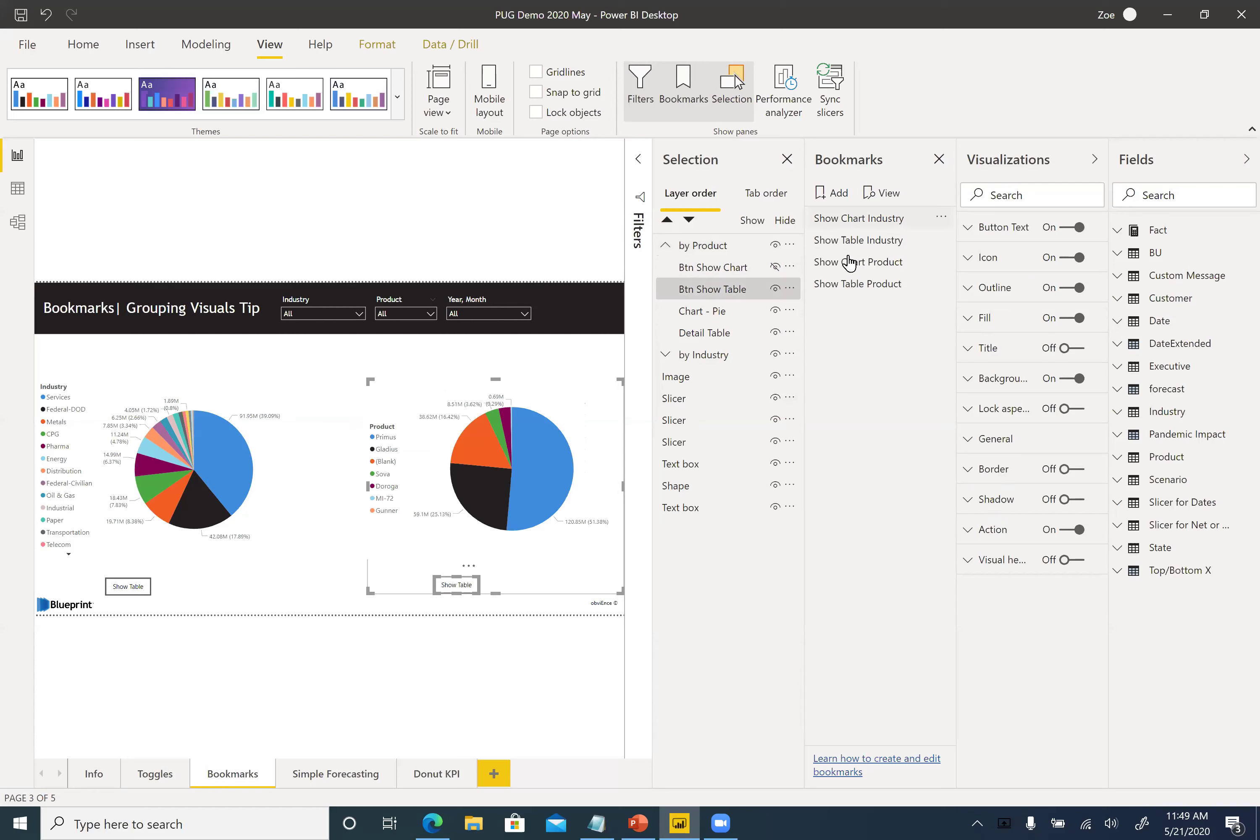
Apply the Show Table Product and Show Chart Product bookmarks alternately, ending on Show Table Product with nothing selected on the page.
click(850, 285)
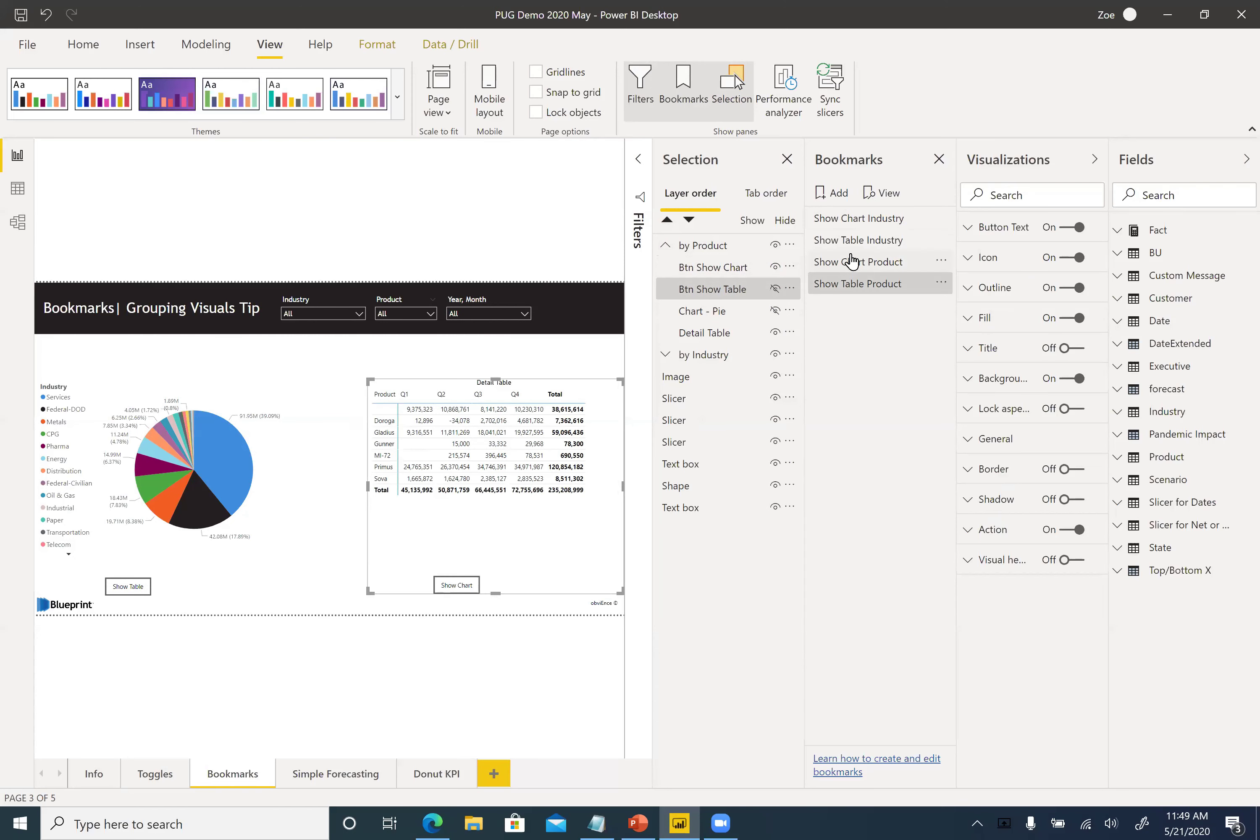
click(852, 261)
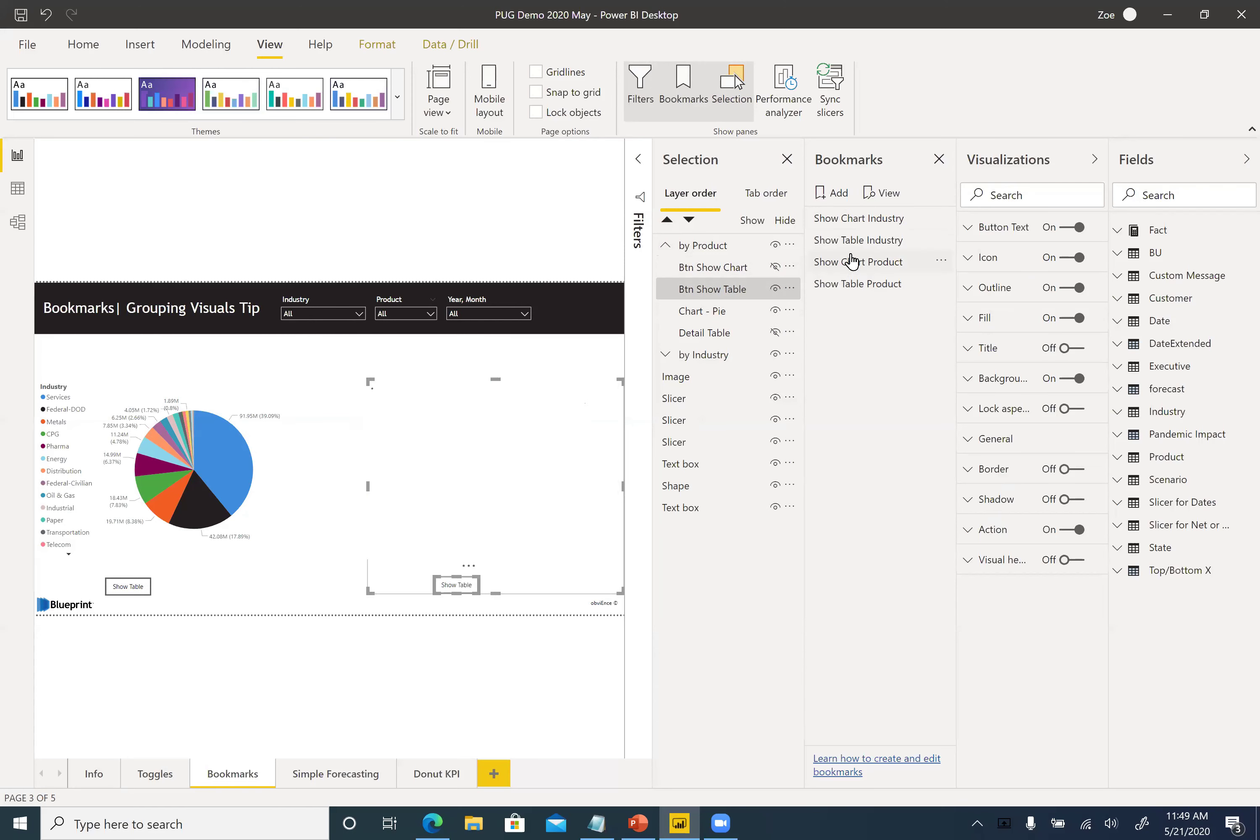
click(851, 284)
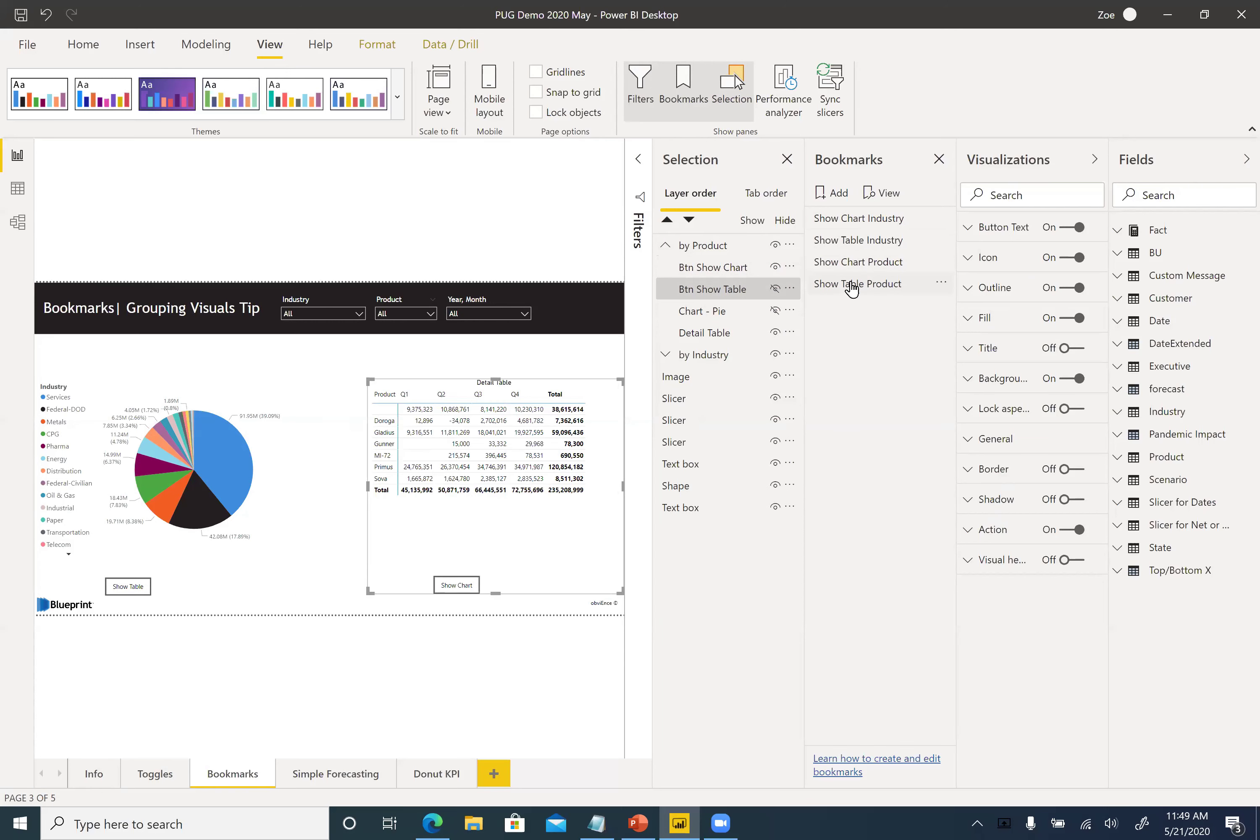
click(422, 358)
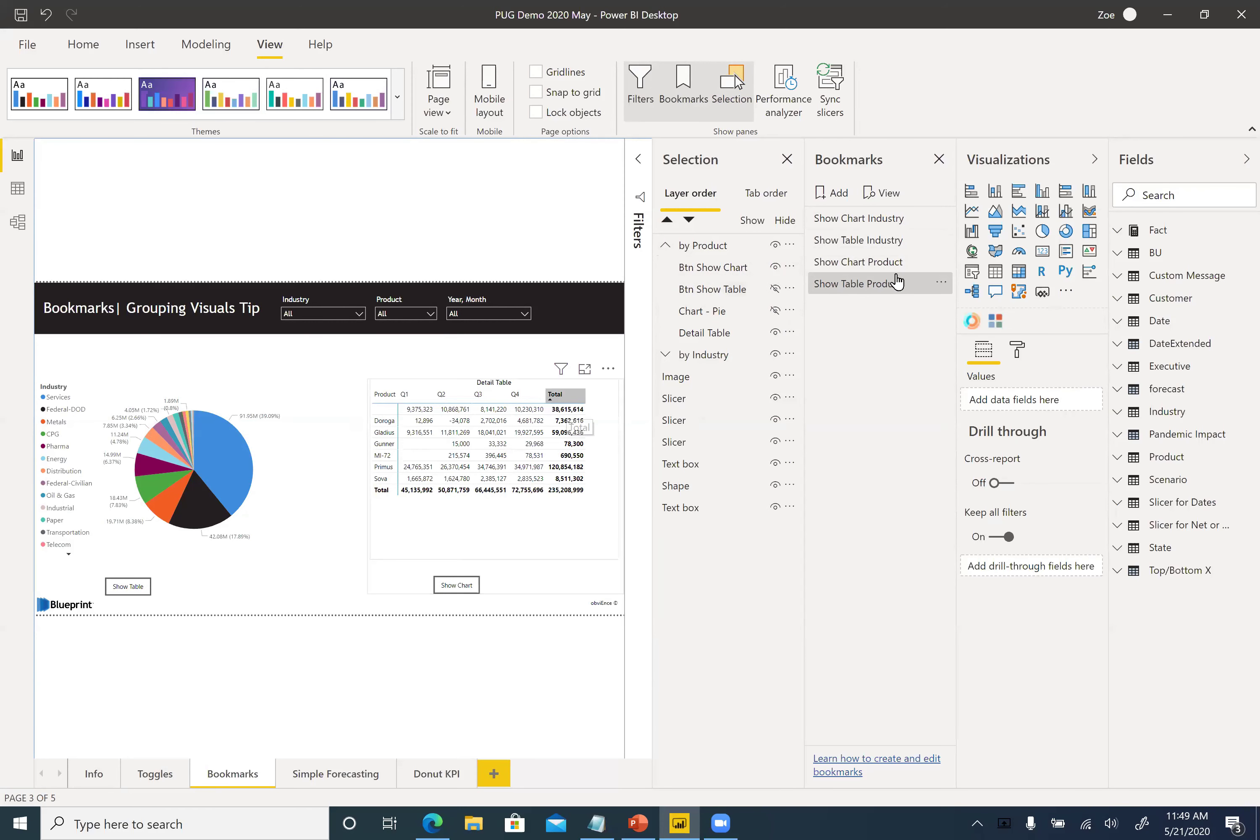
Check the Show Table Product bookmark's data, display and selected-visuals options, and return to the PowerPoint deck.
click(942, 281)
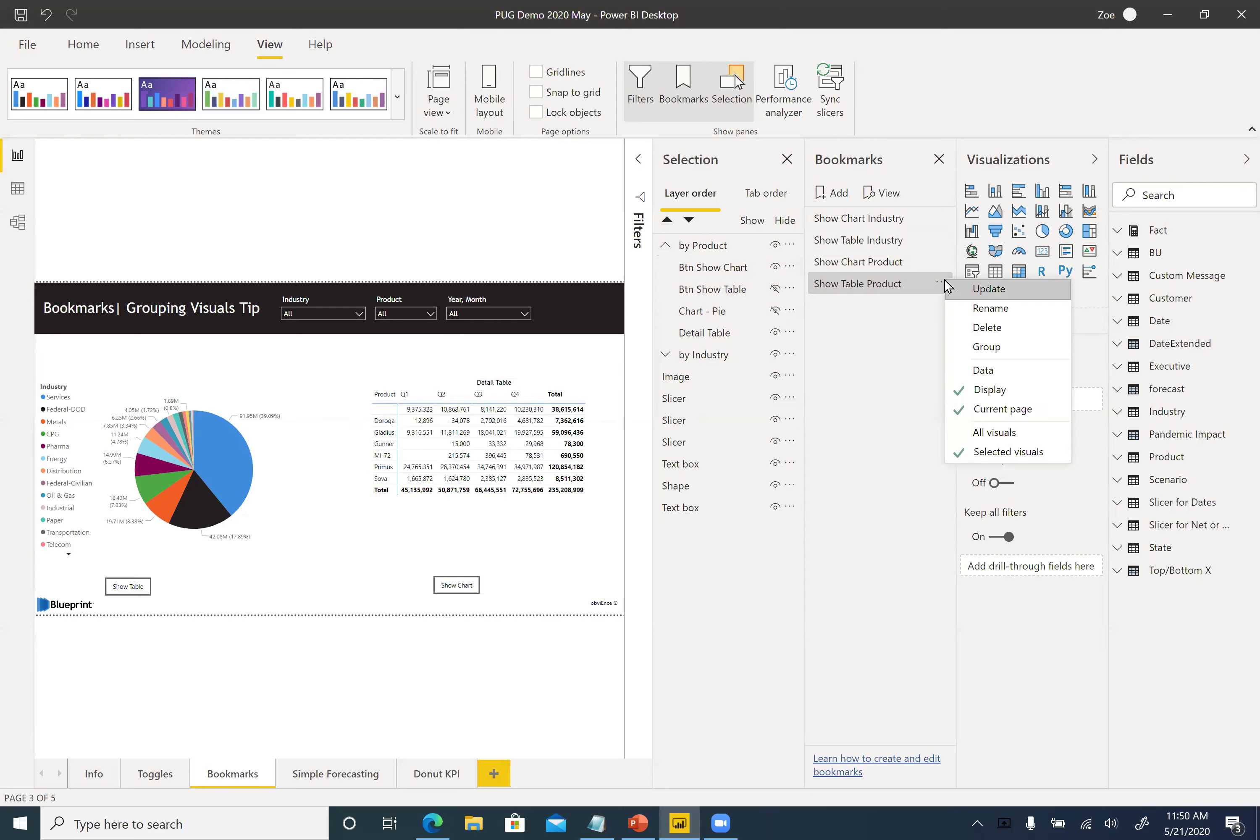
click(336, 362)
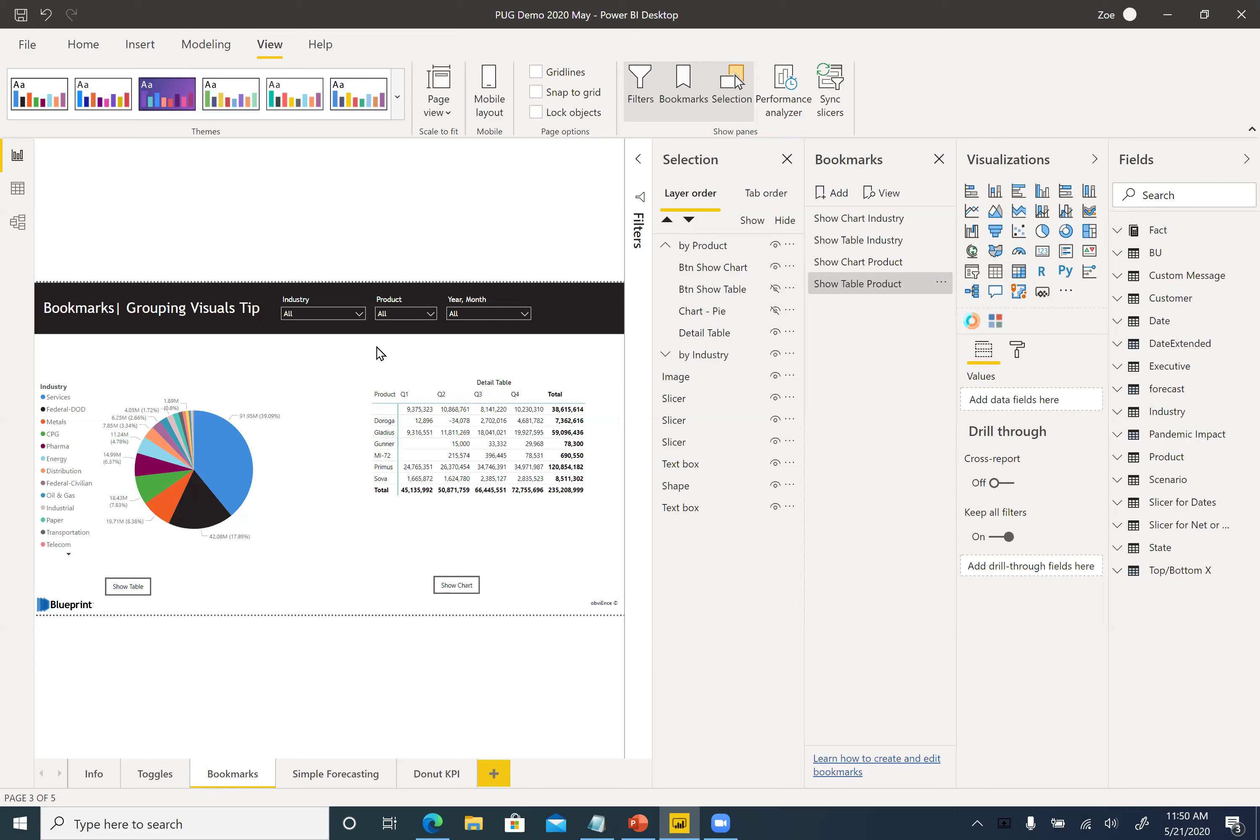
click(464, 591)
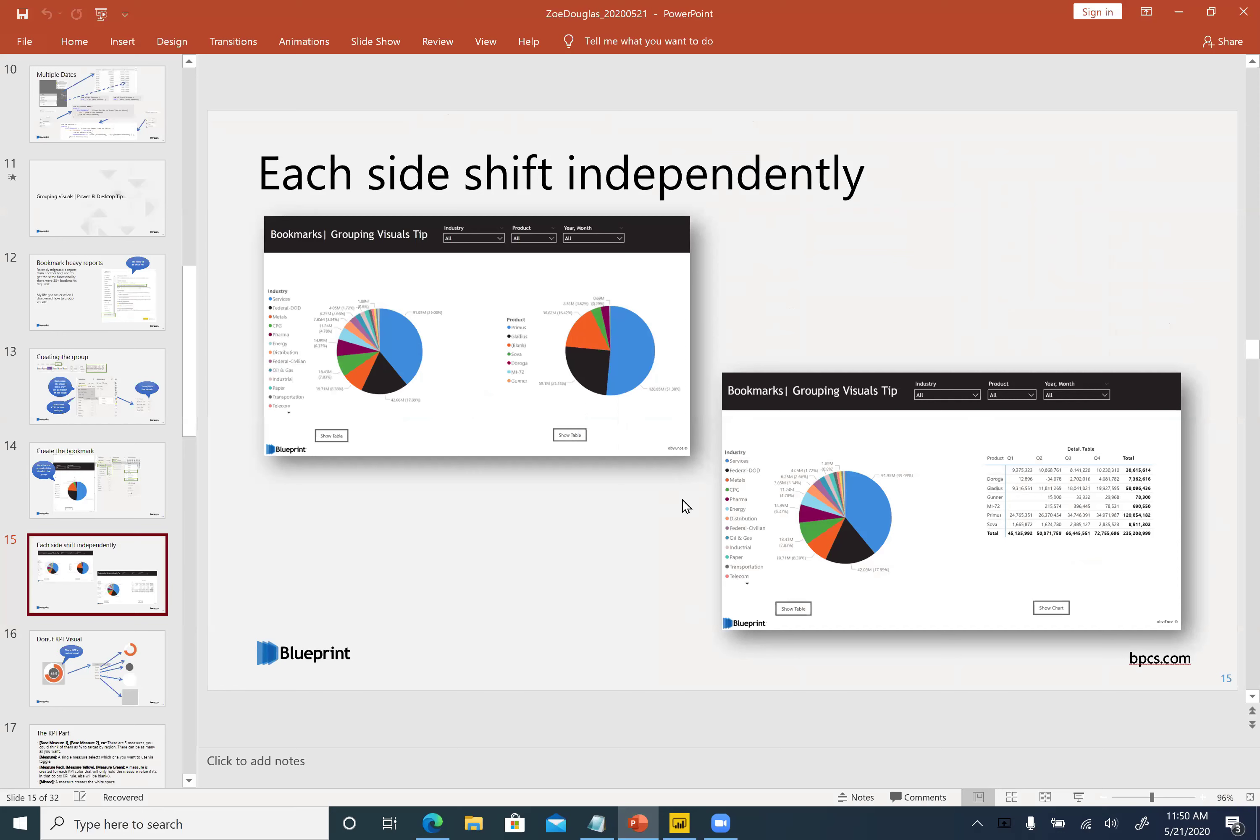
Show the Donut KPI Visual slide, and in the browser open the Other Variations page of the Demo workspace's DonutShape report.
click(100, 664)
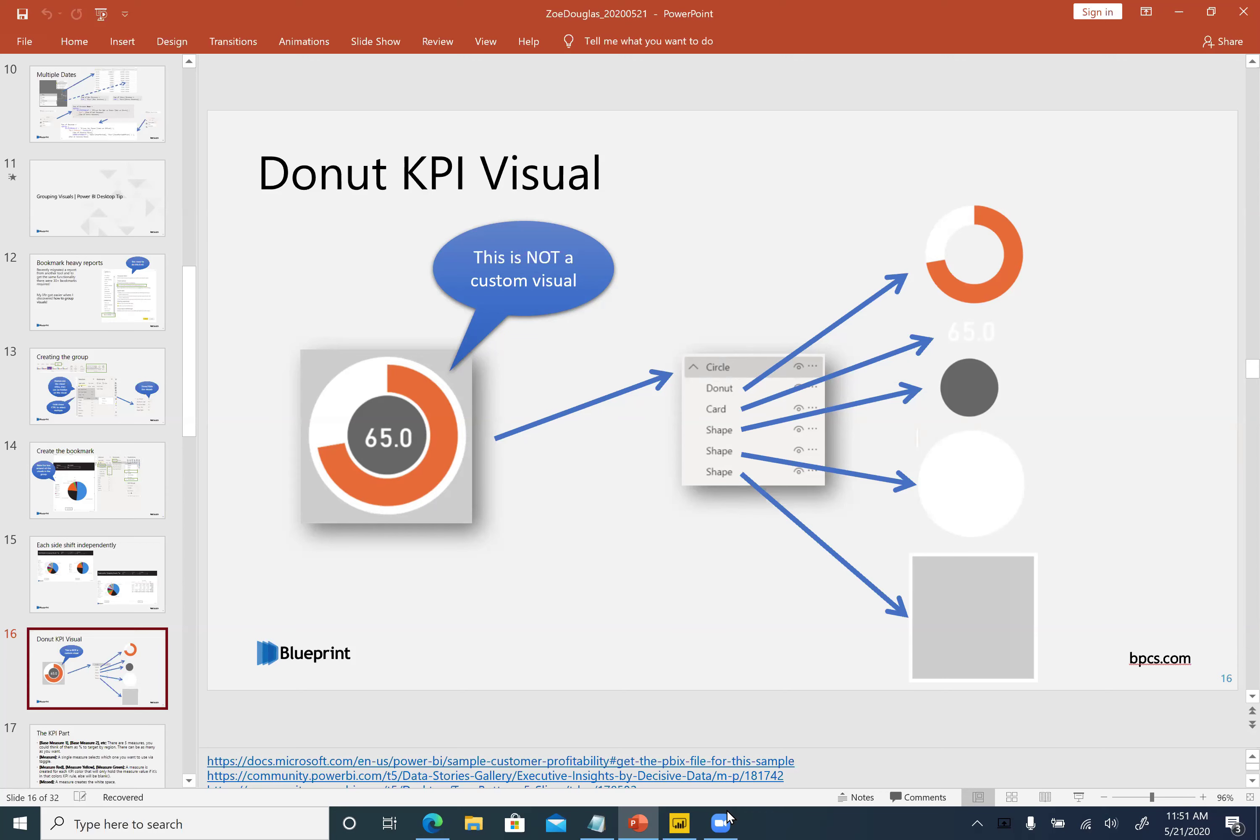
click(436, 821)
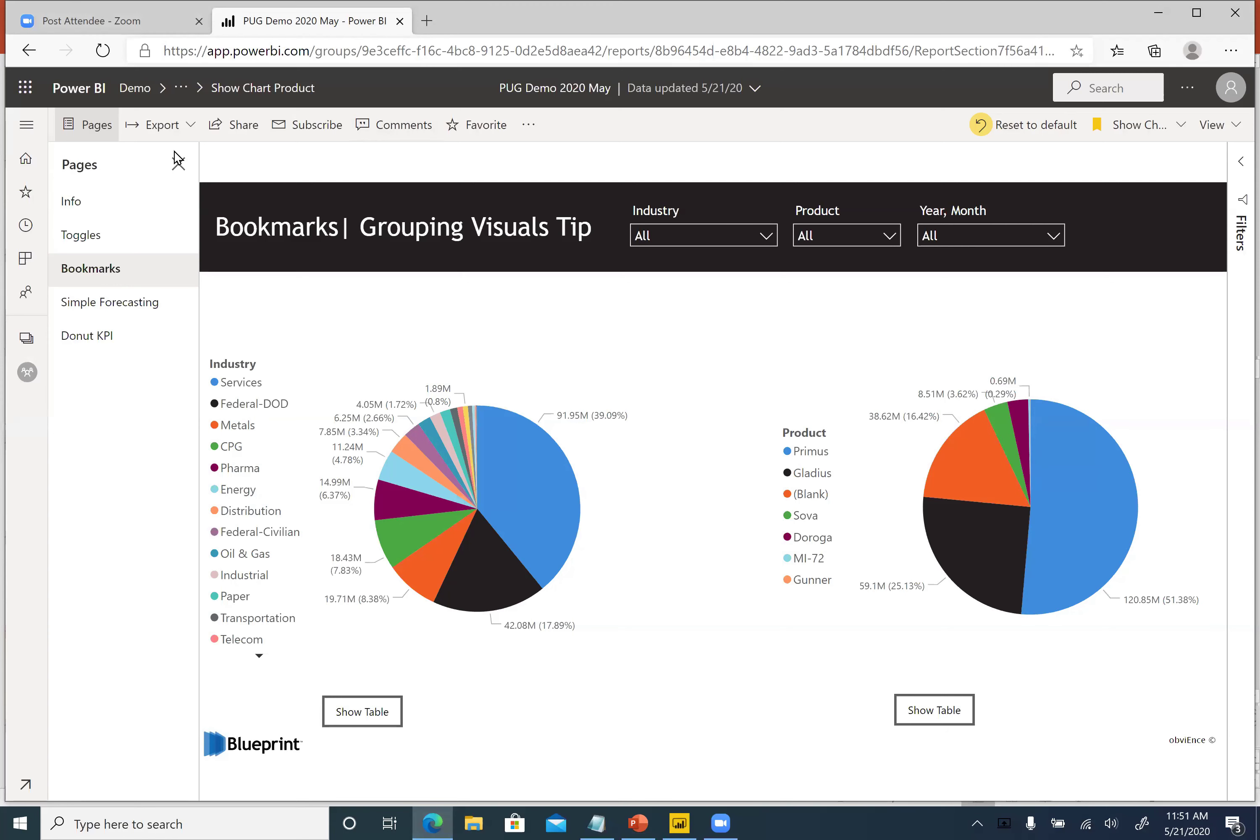
click(131, 89)
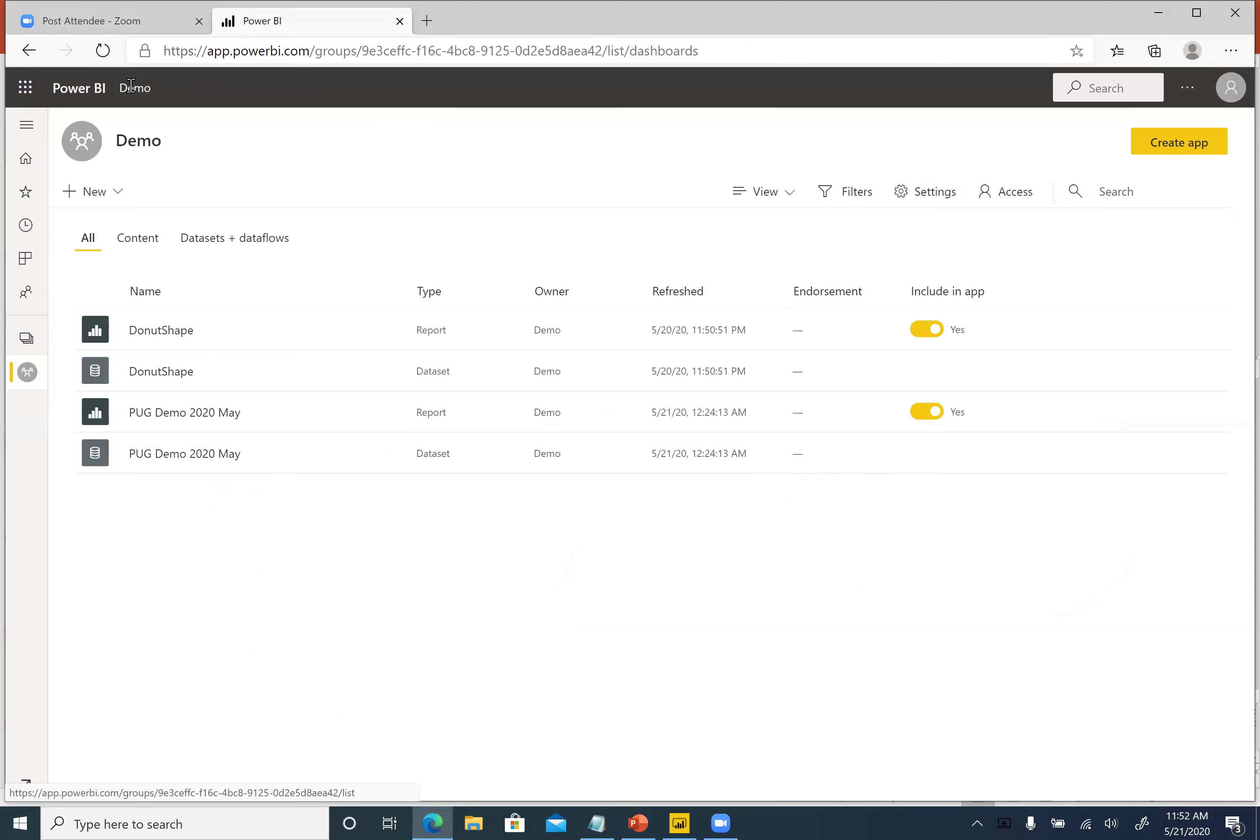
click(165, 330)
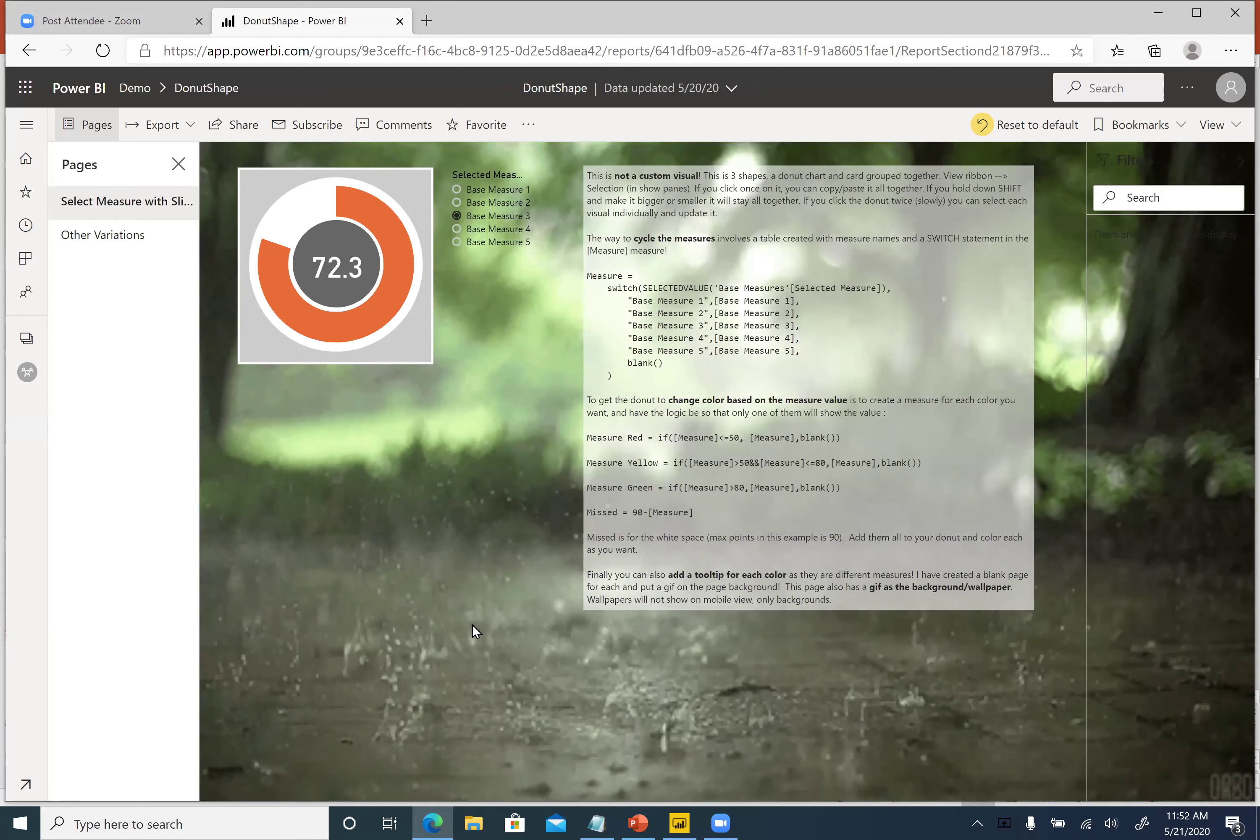
click(134, 237)
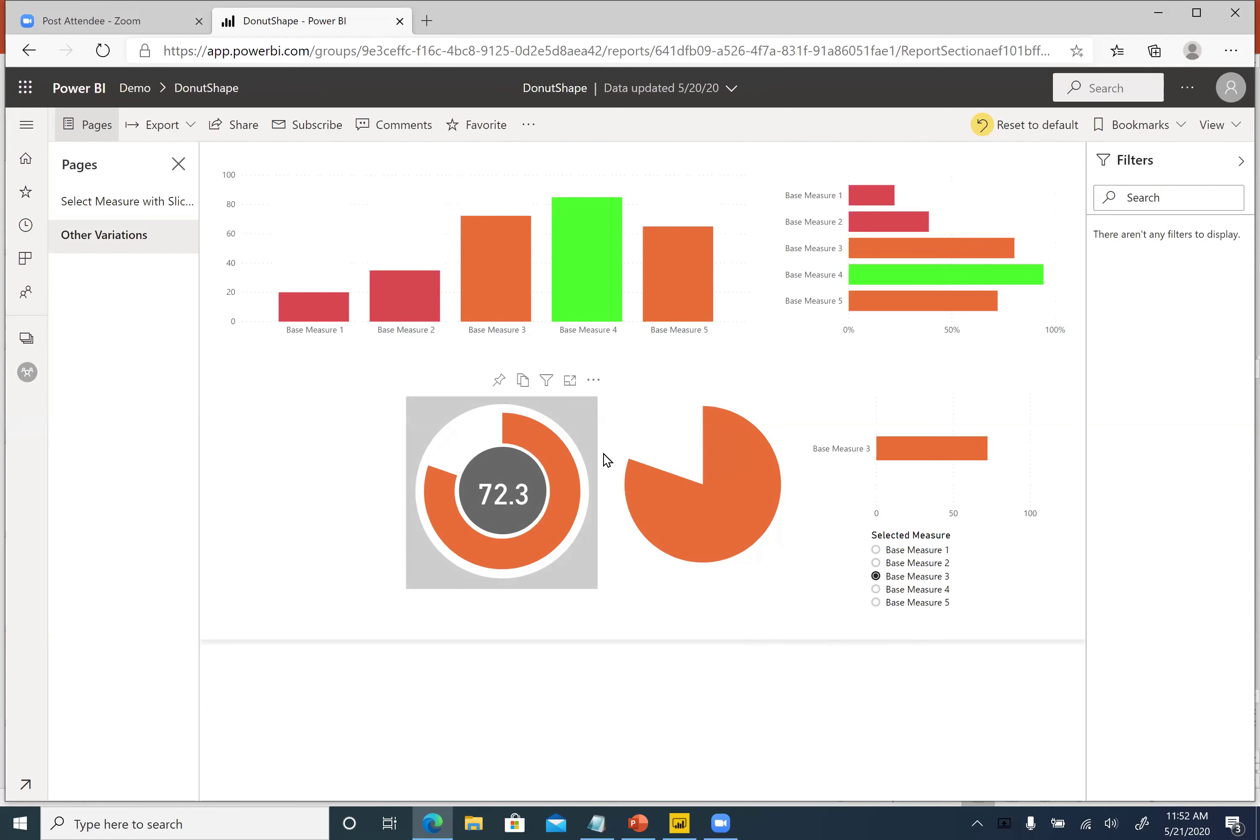
Cycle the Selected Measure slicer through Base Measures 1 to 5 to examine the donut, pie and bar visuals, ending on Base Measure 2.
click(935, 563)
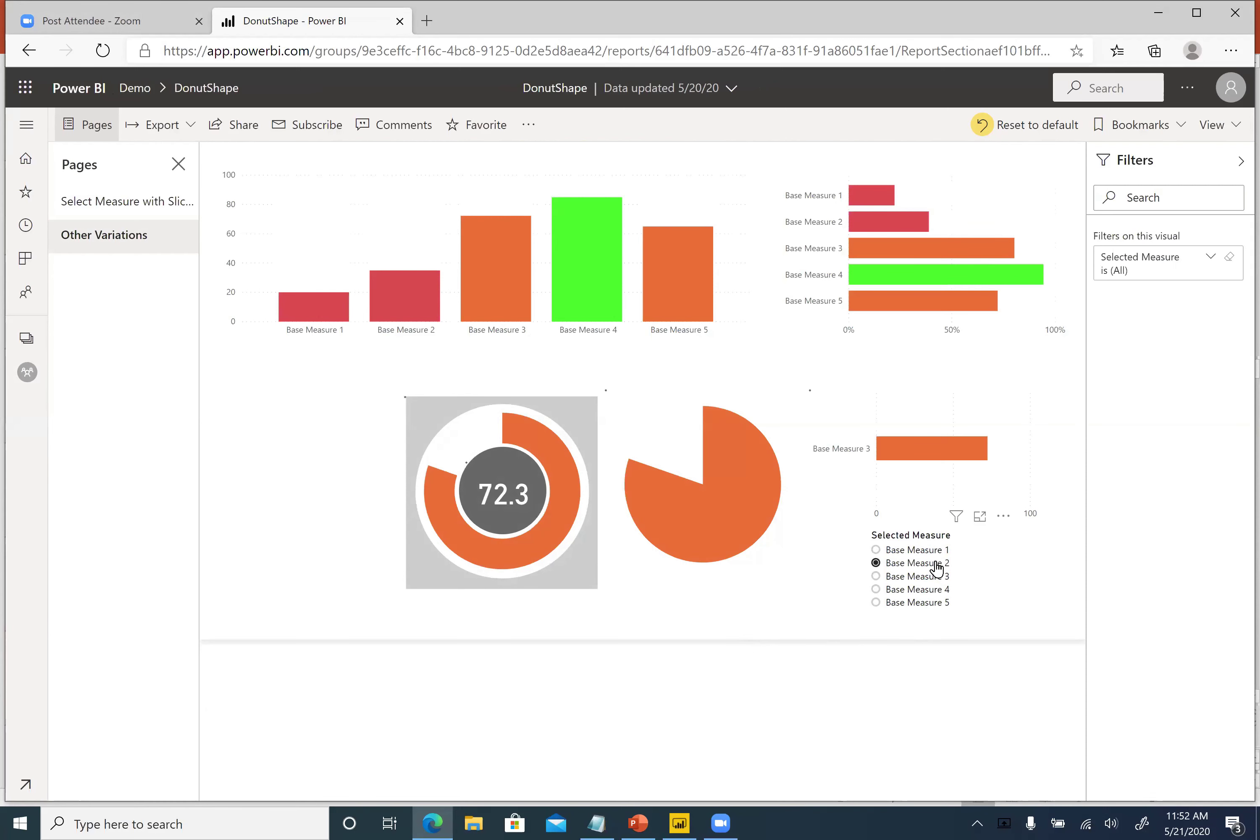
click(936, 550)
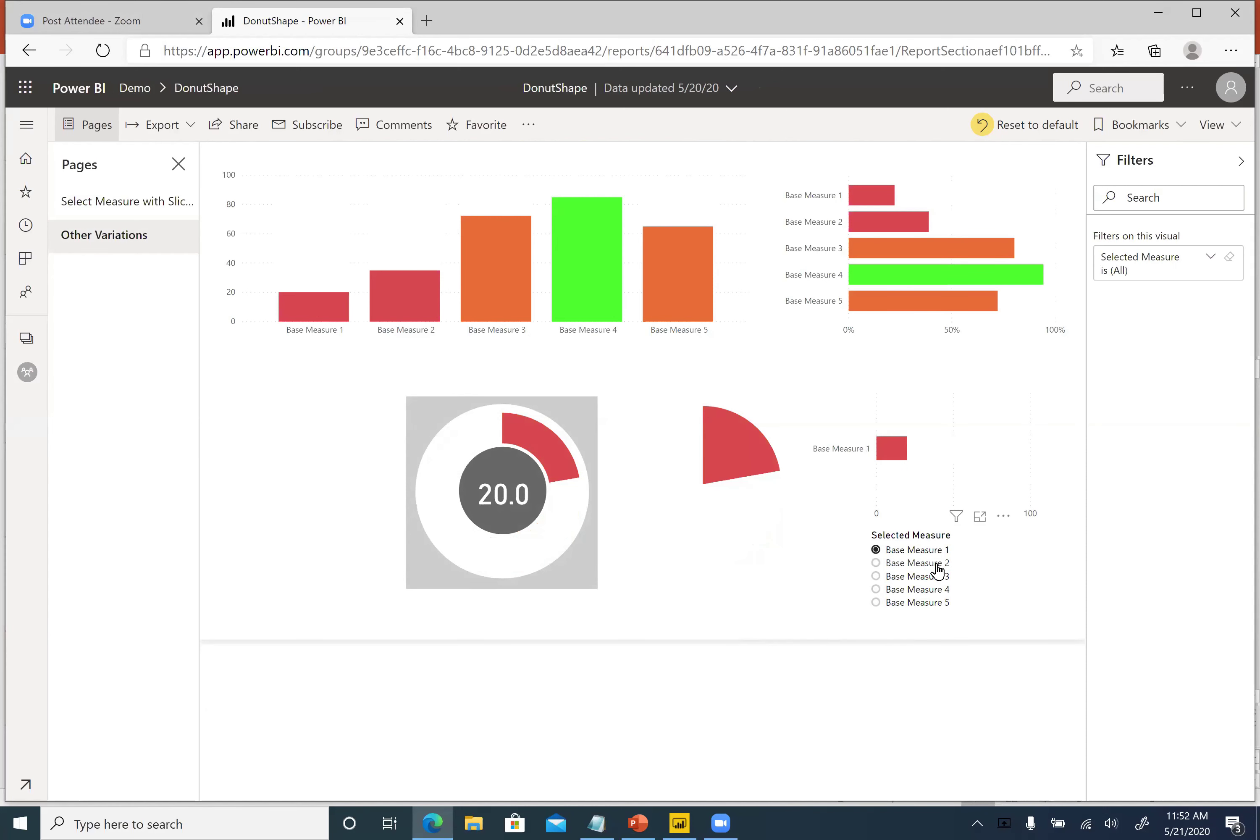
click(936, 577)
click(930, 590)
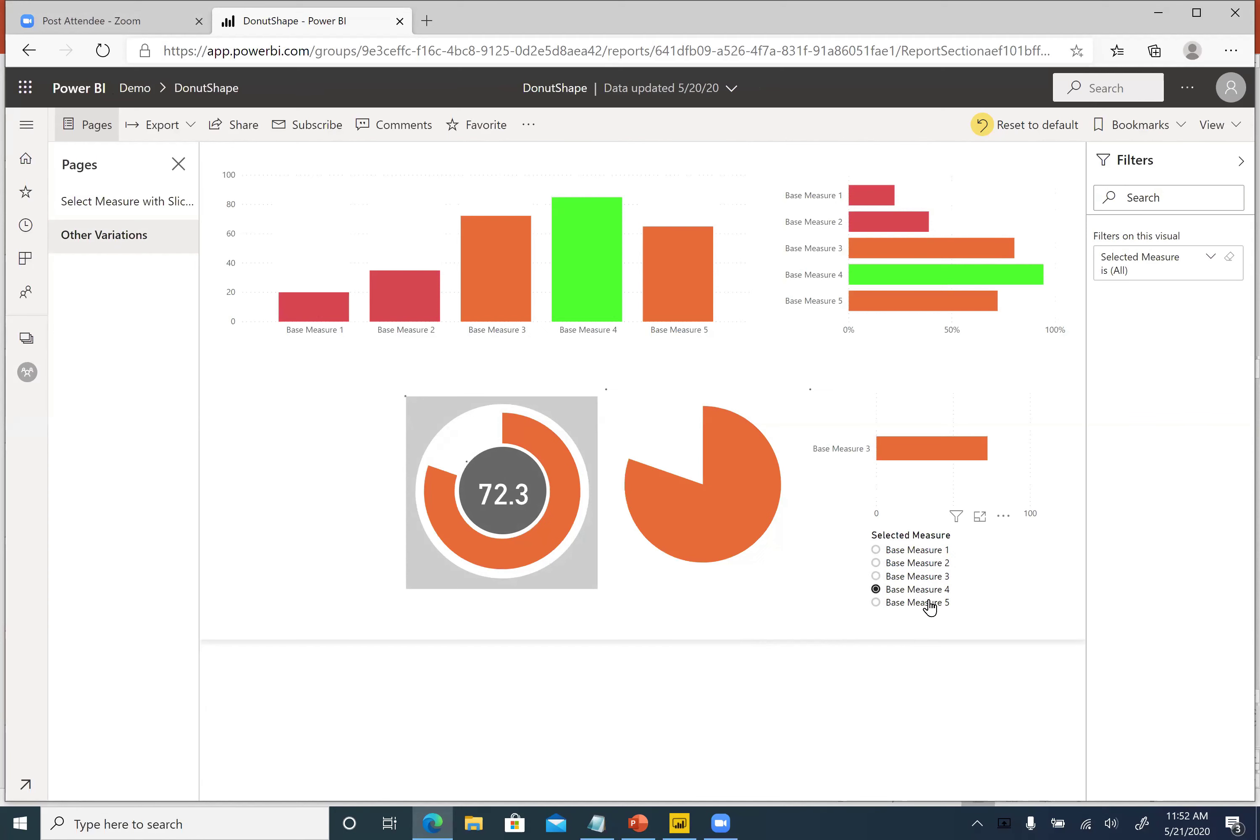
click(928, 603)
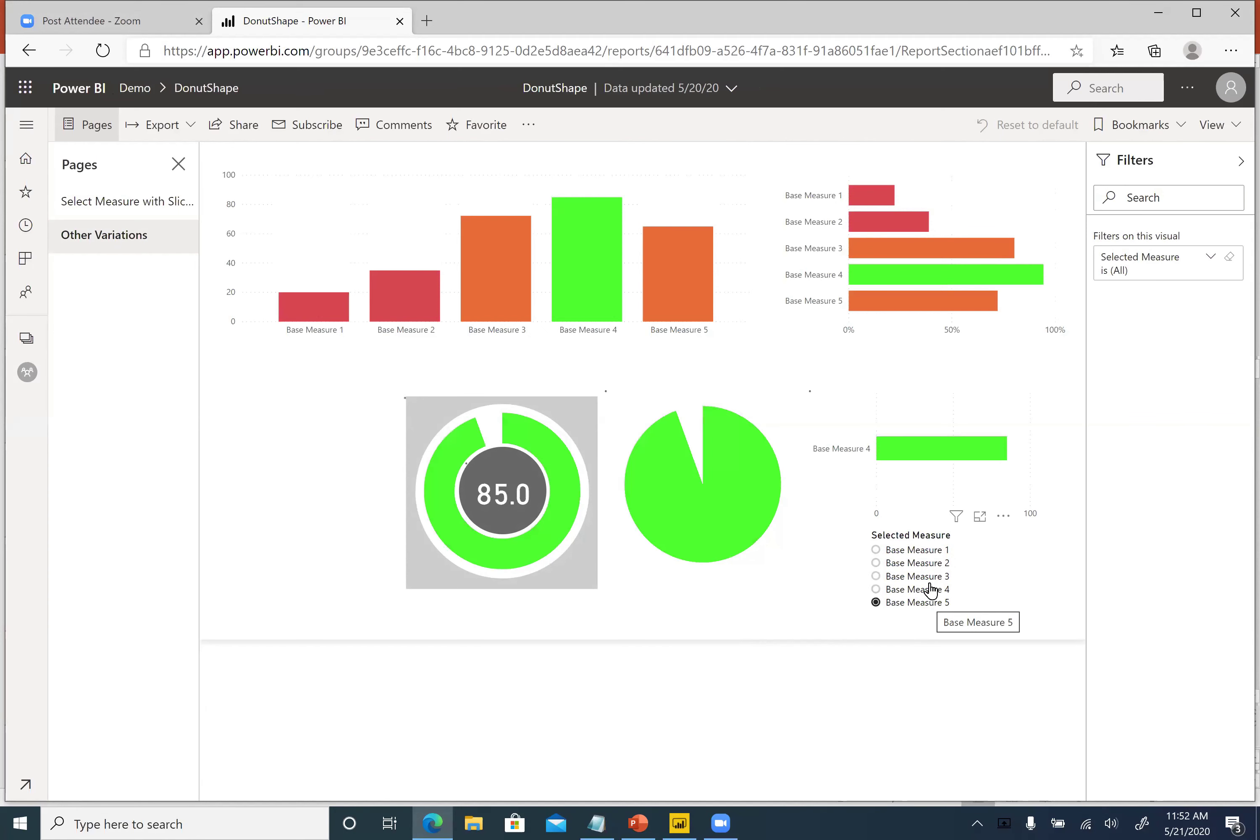
click(939, 556)
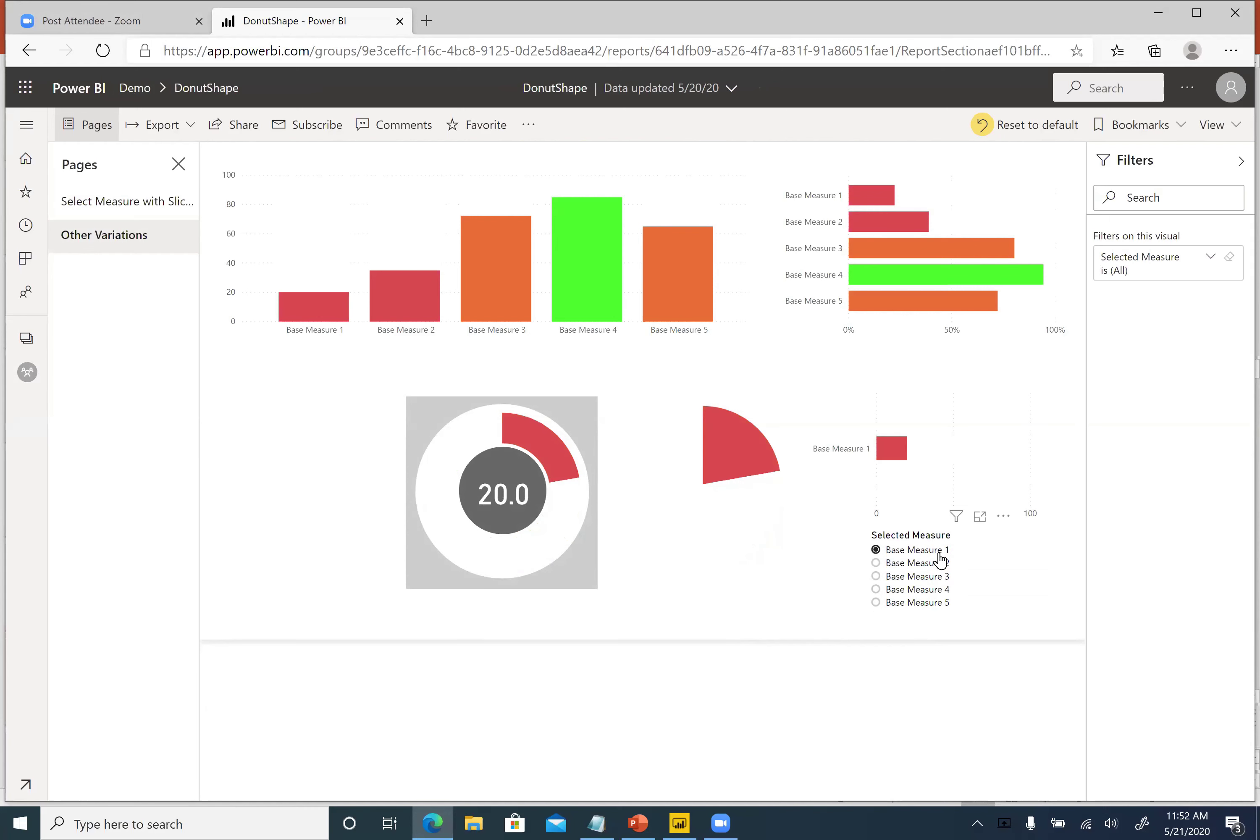
click(930, 565)
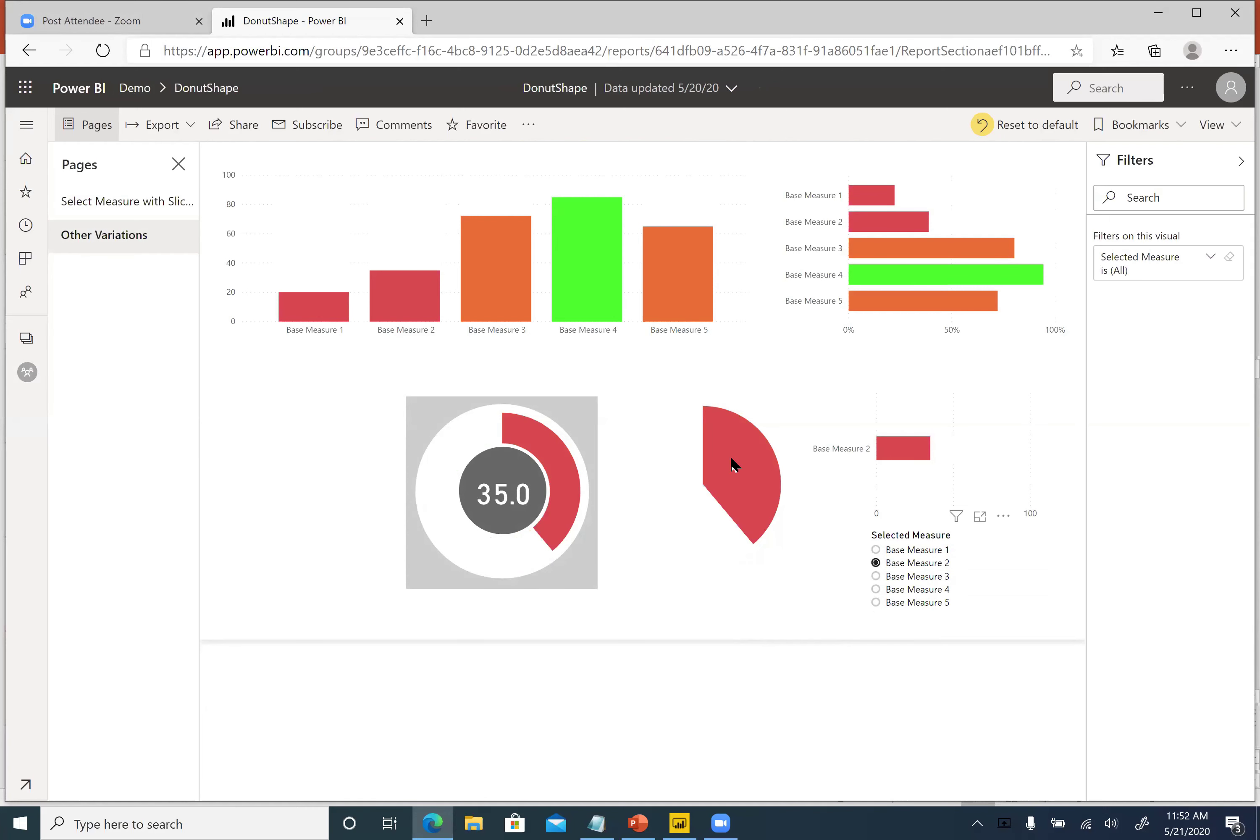
Switch to Power BI Desktop and open the recent report DonutShape.pbix.
click(679, 823)
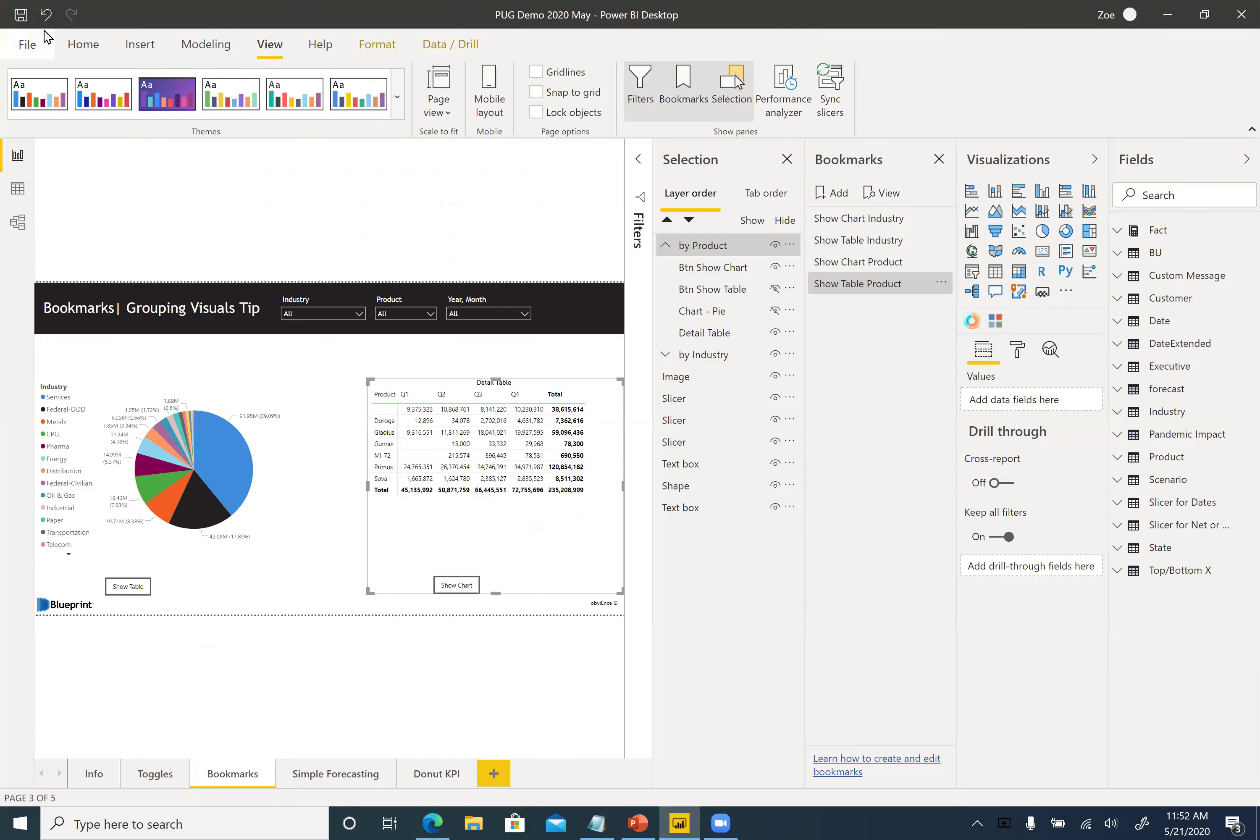
click(35, 43)
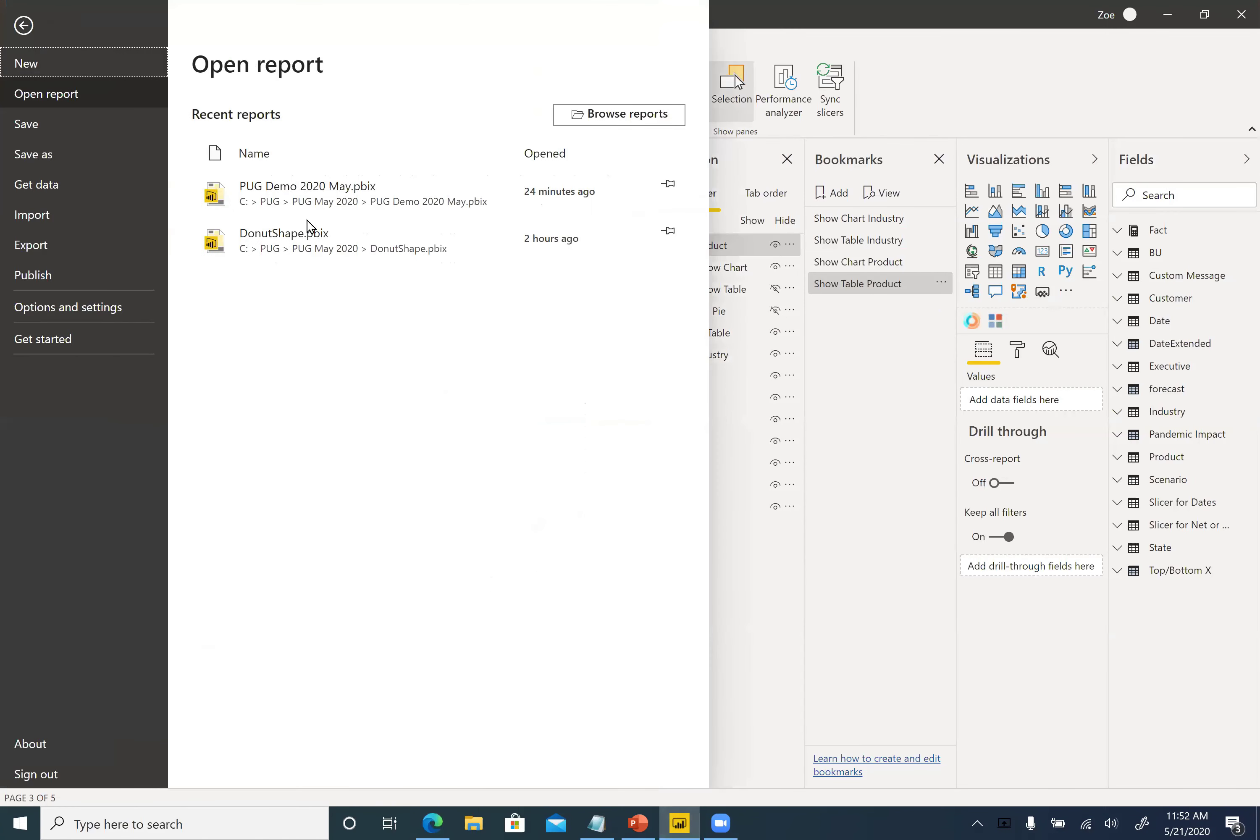
click(315, 236)
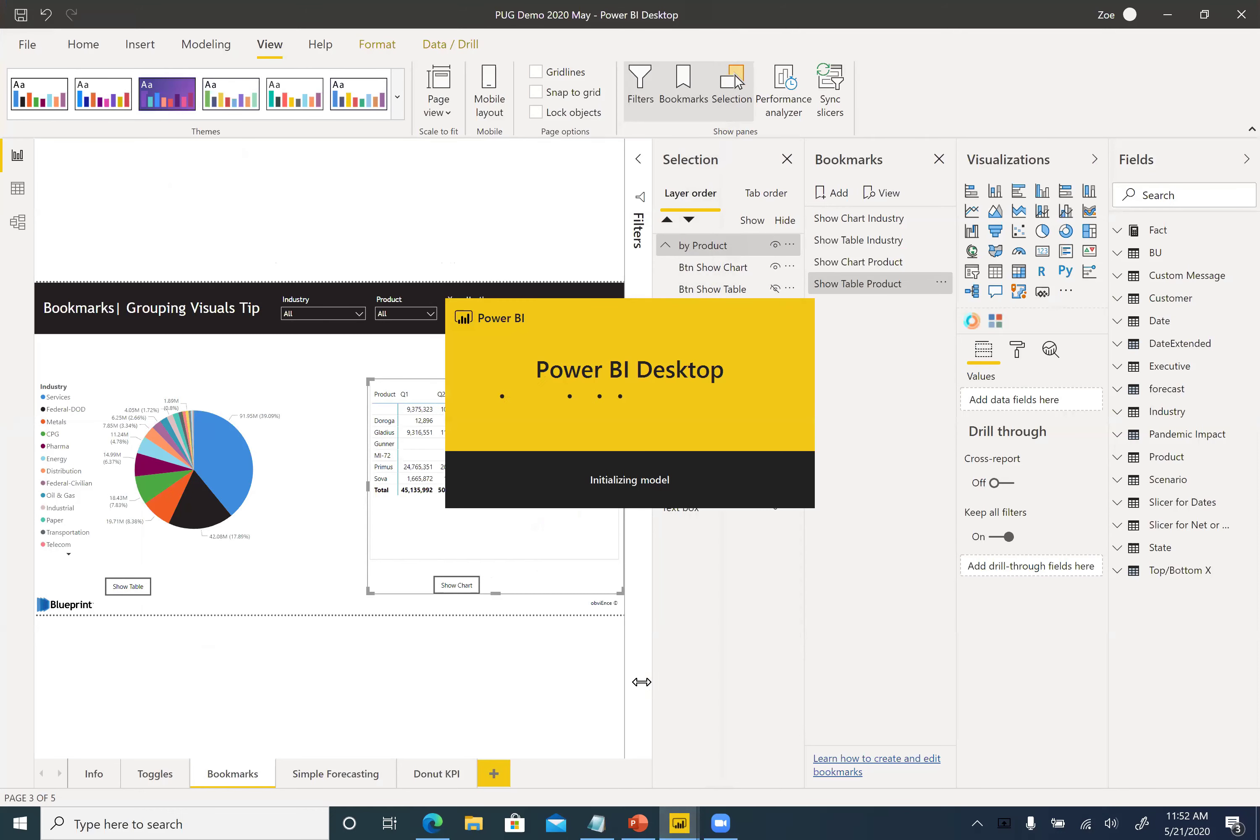
mouse_move(649, 822)
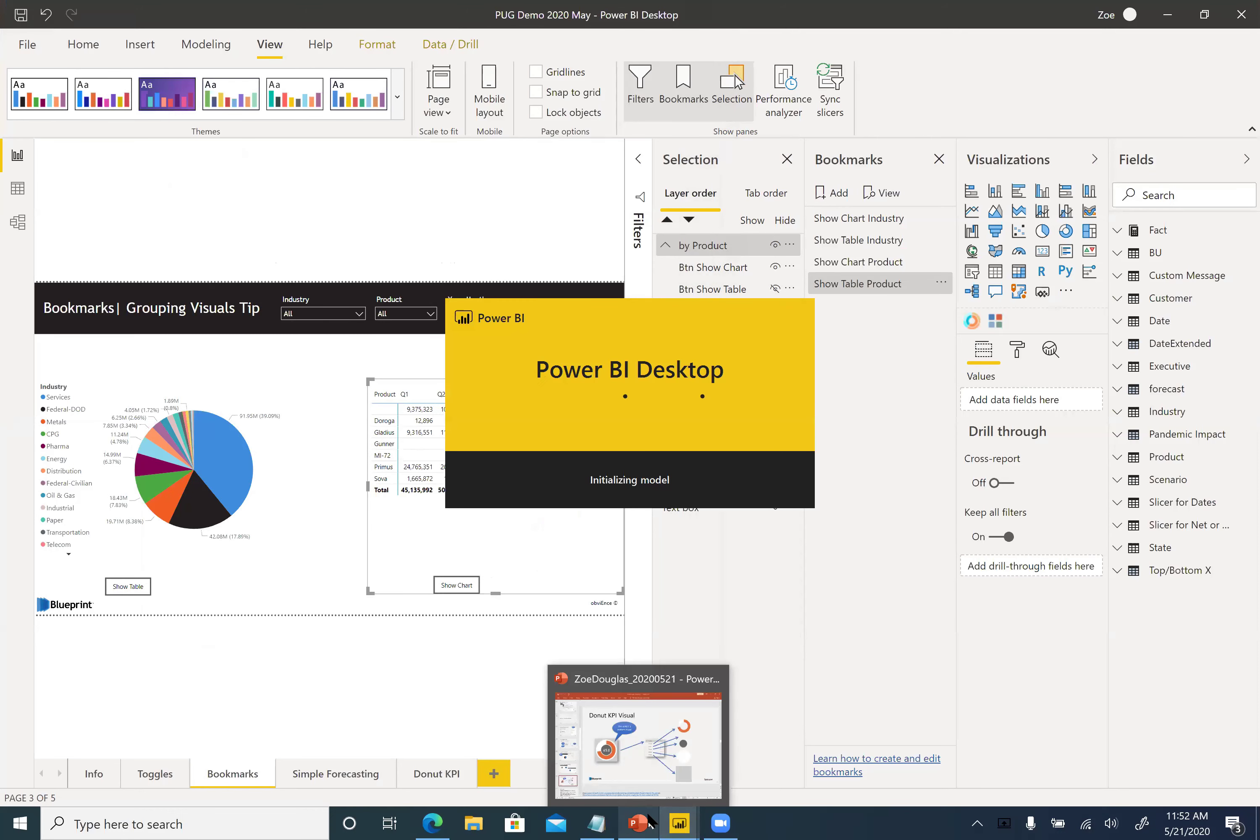
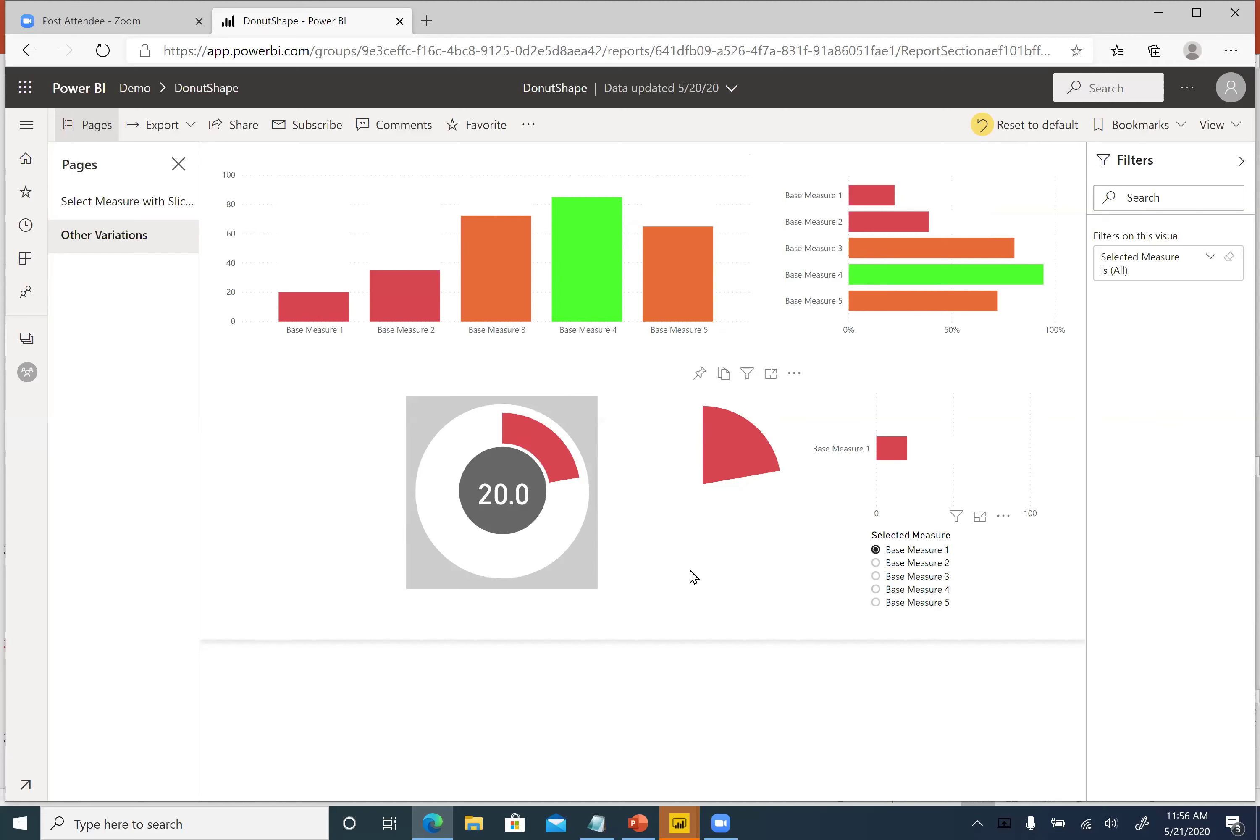
Set the browser report's Selected Measure slicer to Base Measure 2, Base Measure 3 and finally Base Measure 4.
click(900, 564)
click(900, 576)
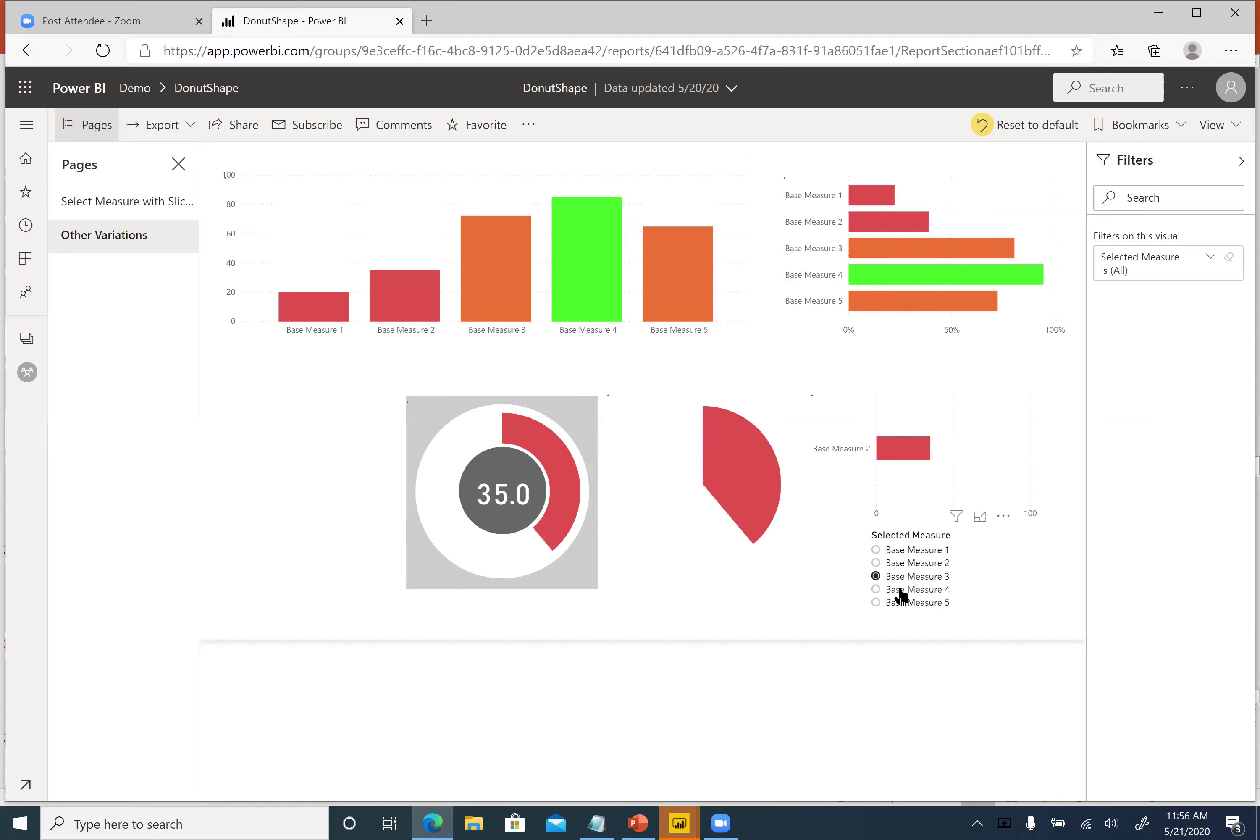
click(900, 591)
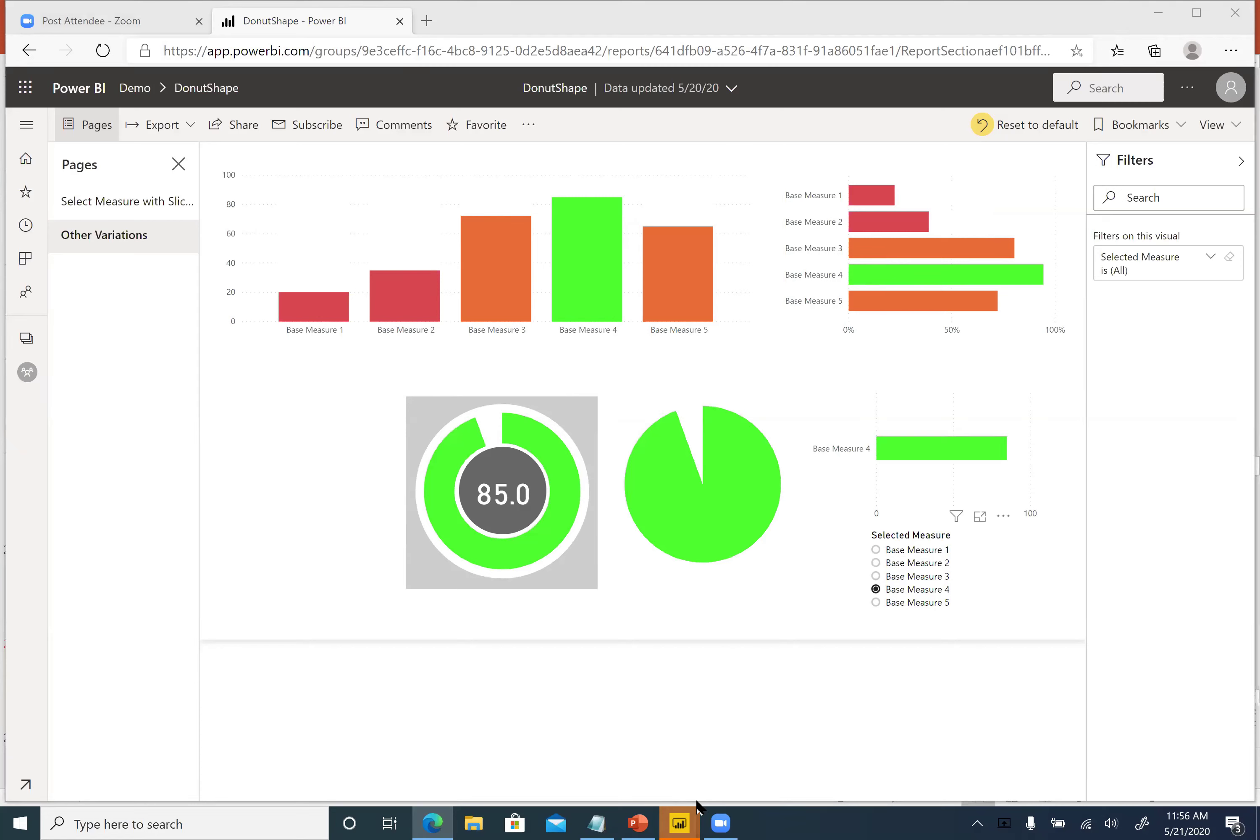
In Power BI Desktop, select the donut group on the Other Variations page and expand the Circle group in the Selection pane.
key(alt+Tab)
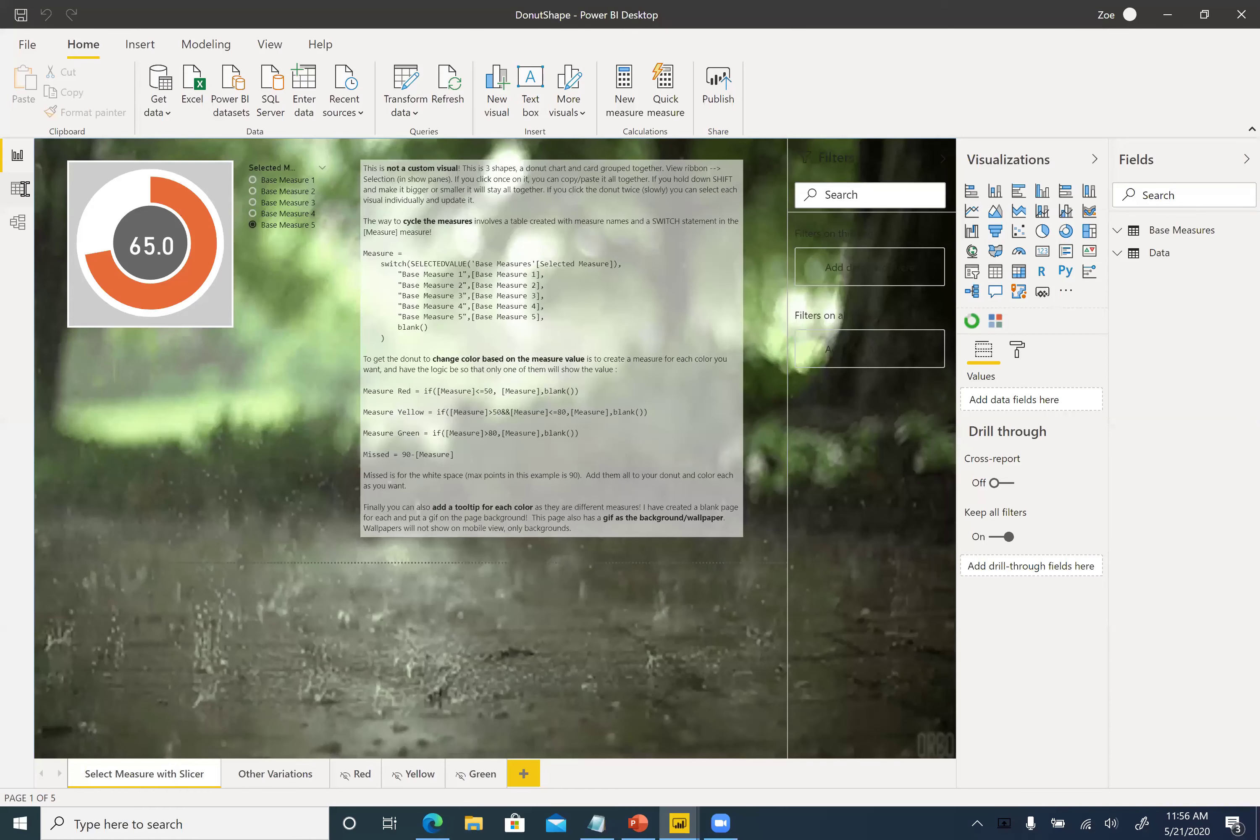
click(280, 773)
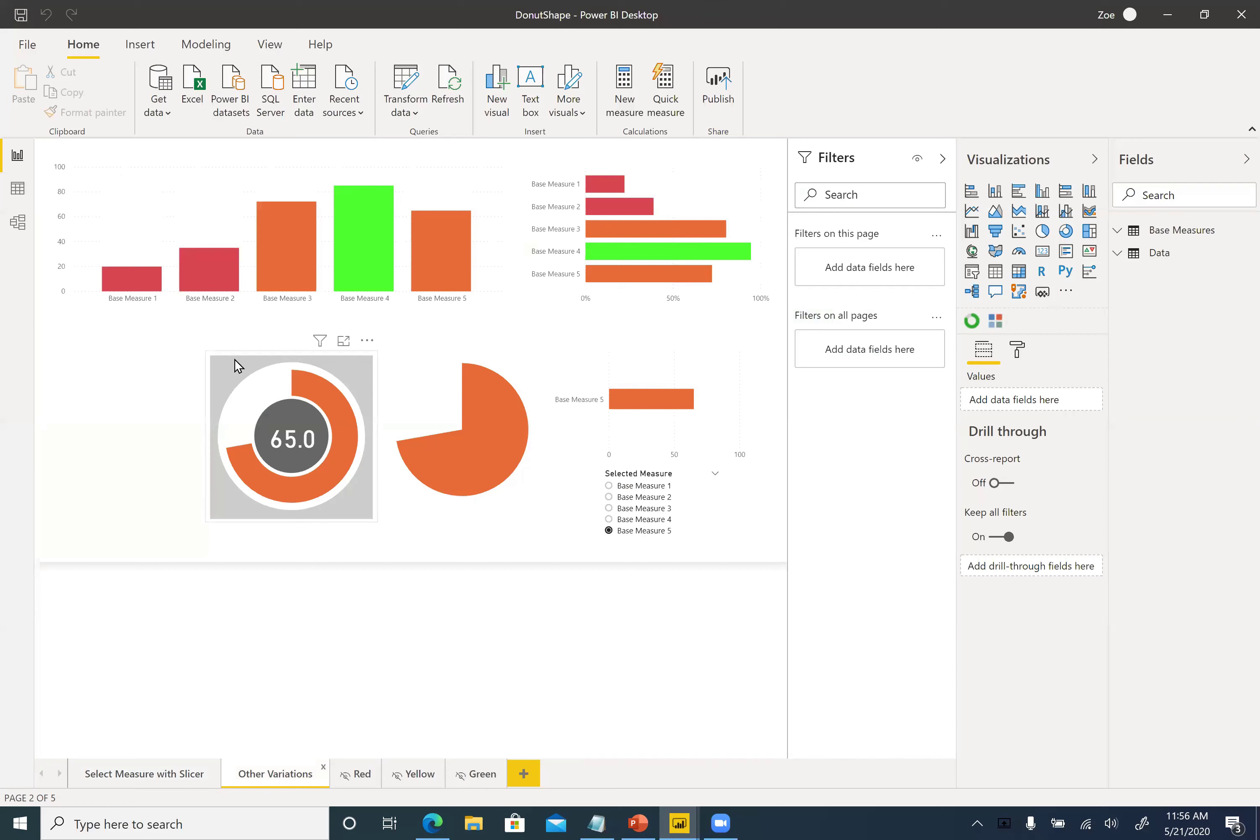
click(237, 366)
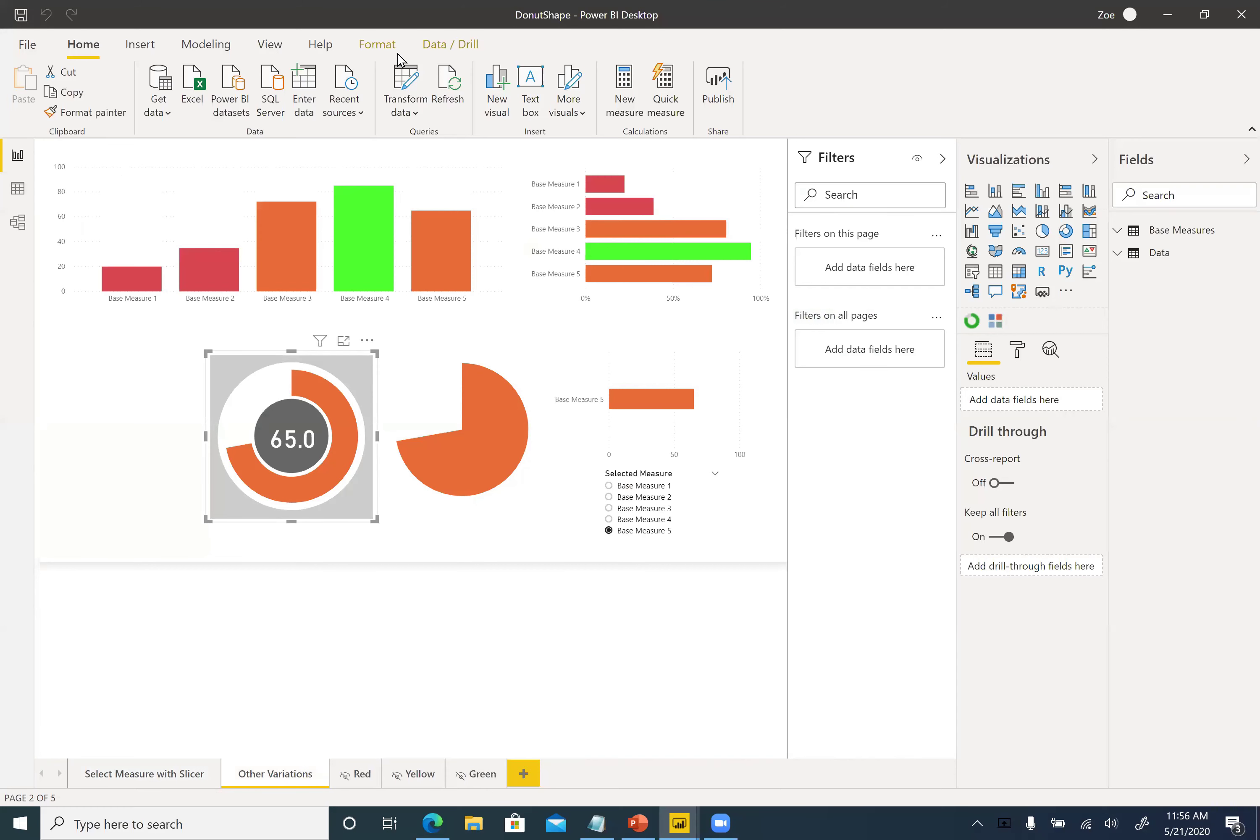
click(270, 47)
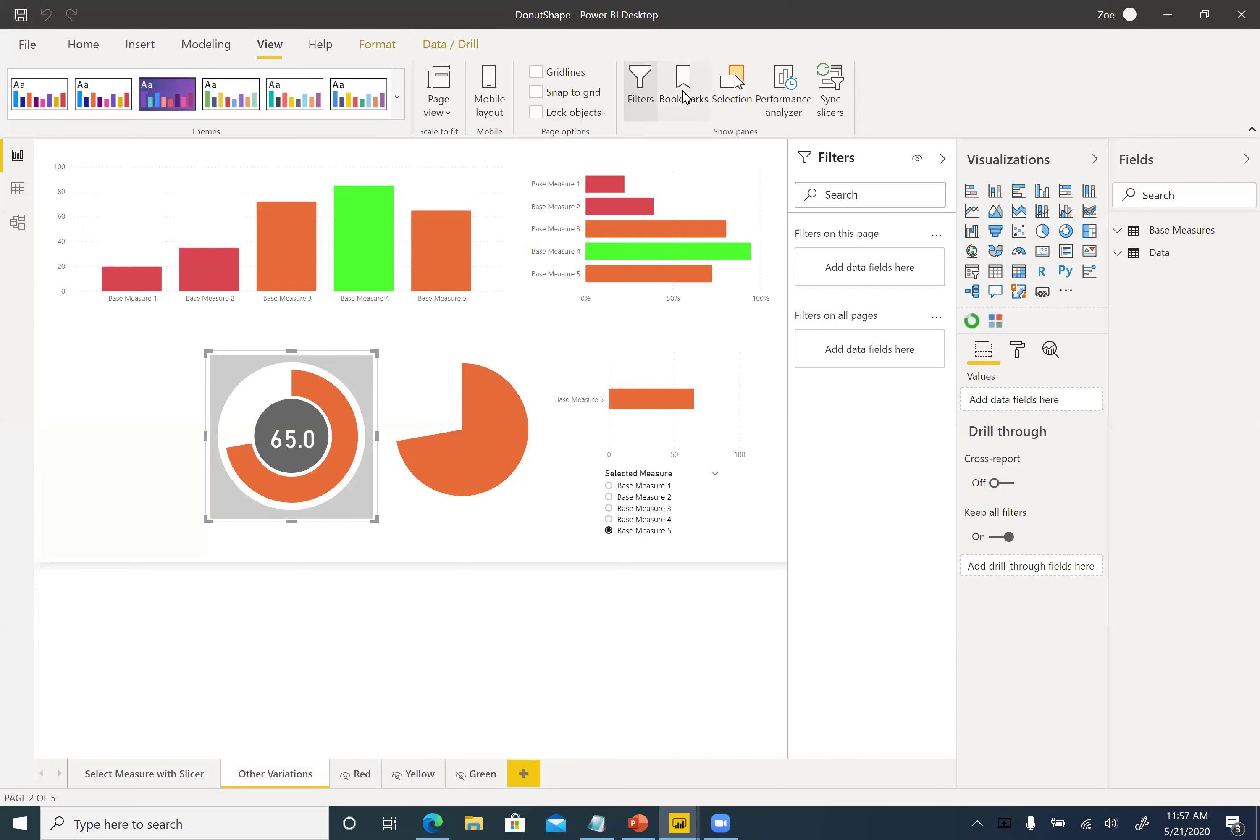
click(732, 89)
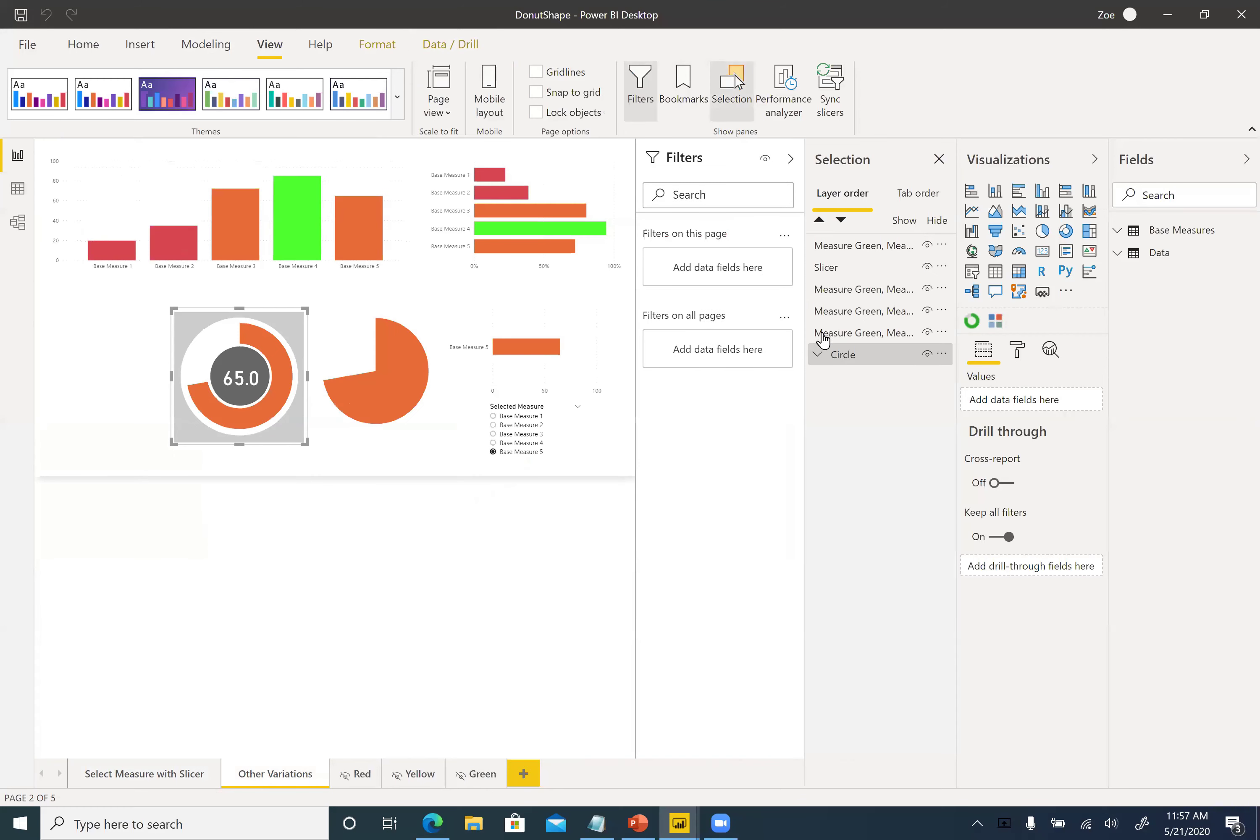
click(818, 355)
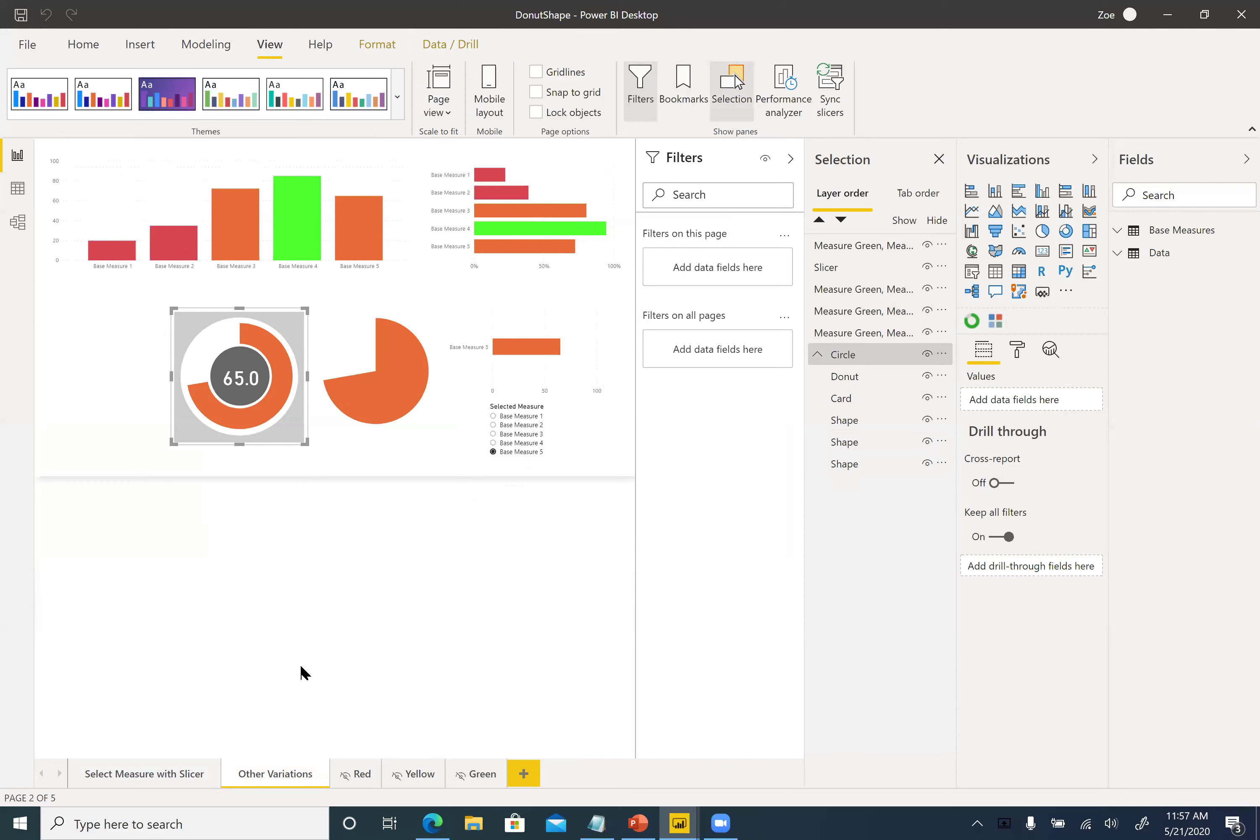
Copy the Circle group and the Selected Measure slicer from Other Variations onto a new page, keeping the slicer in sync.
click(522, 774)
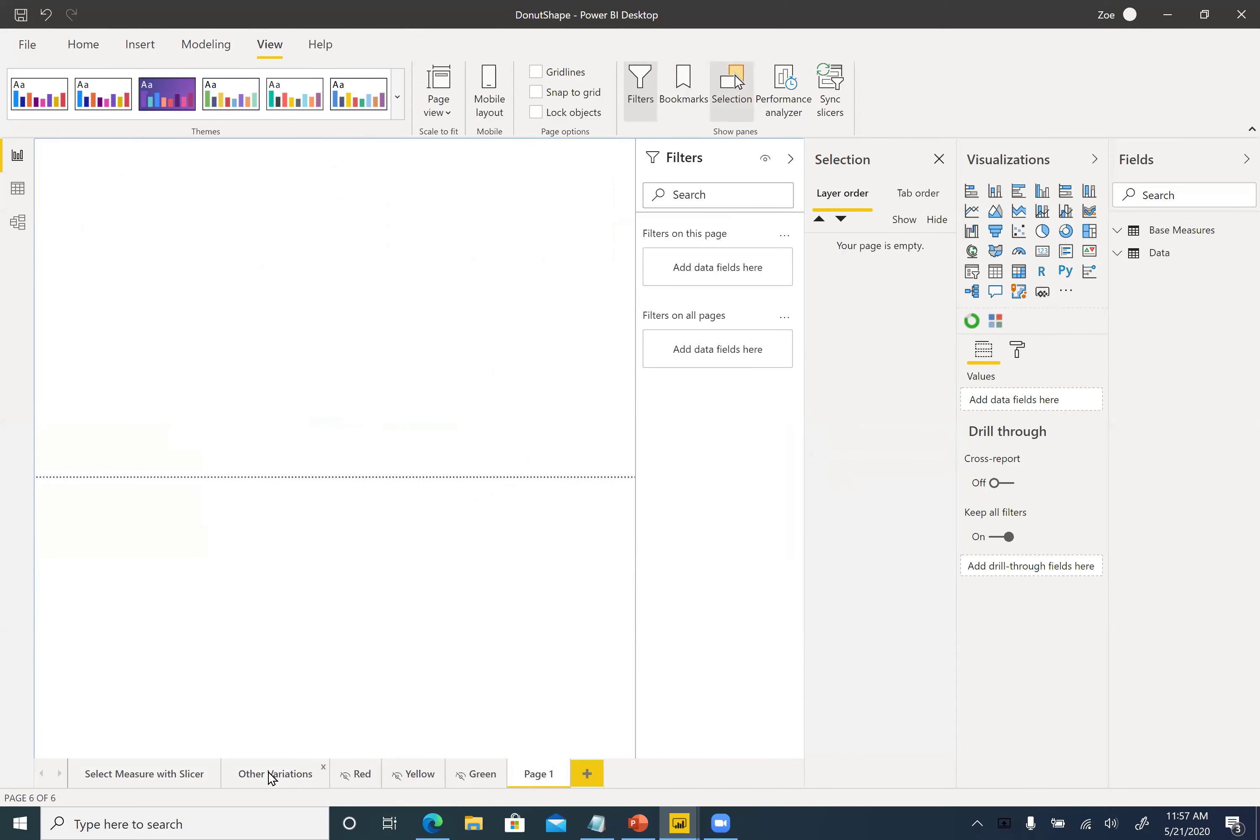
key(ctrl+v)
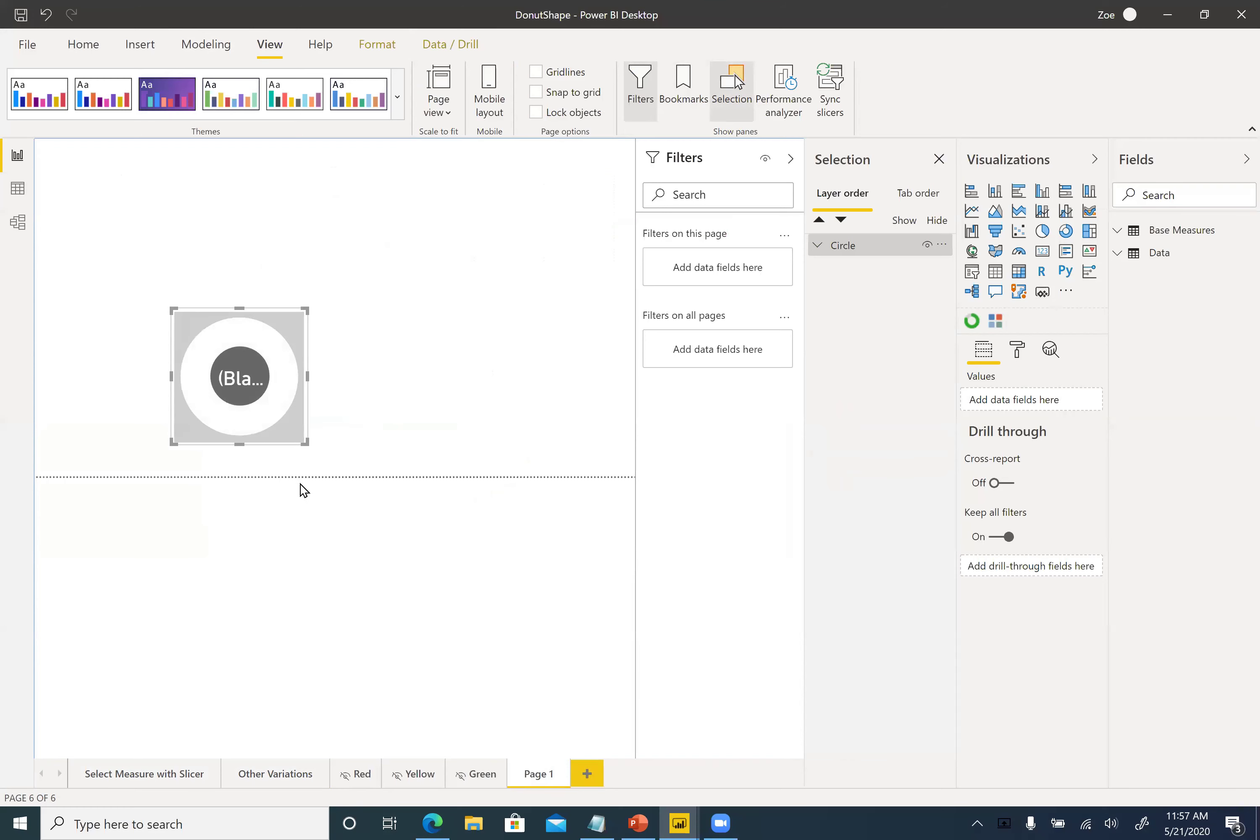
click(267, 775)
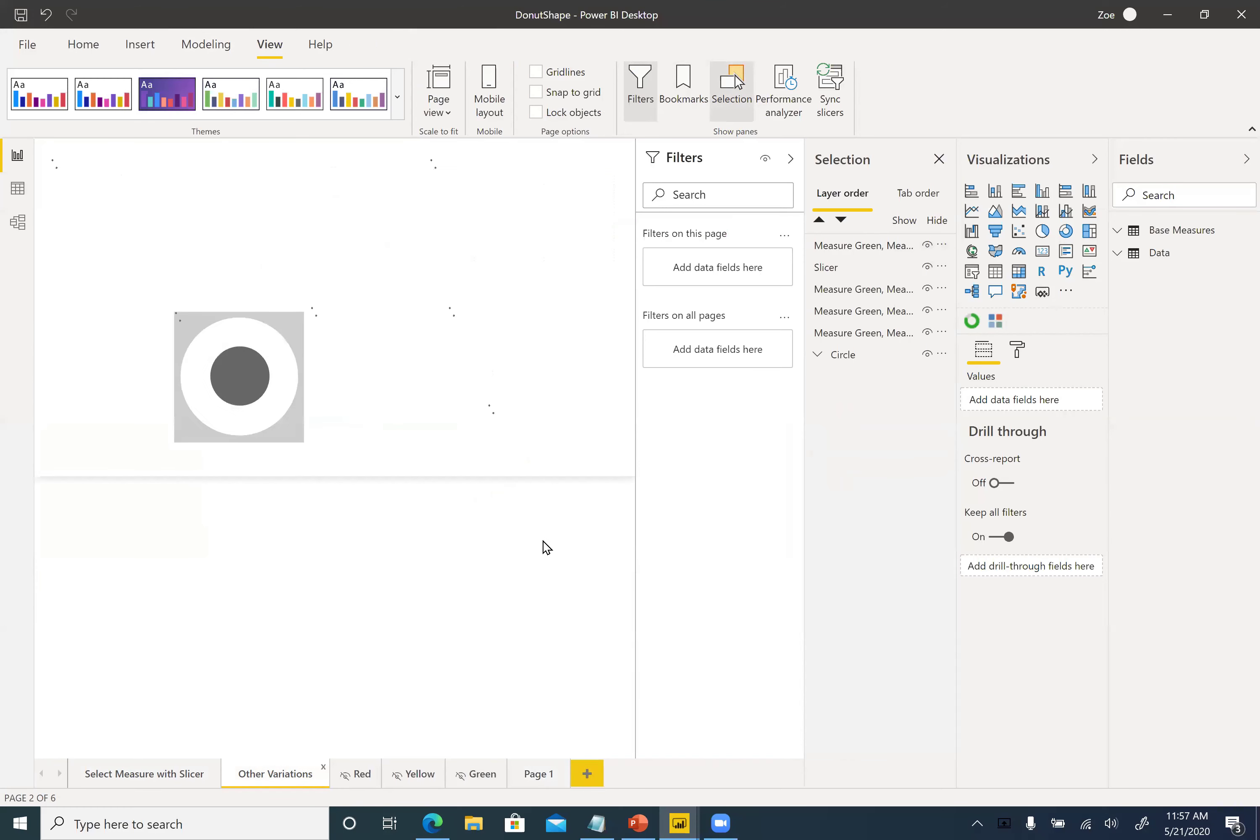
click(568, 413)
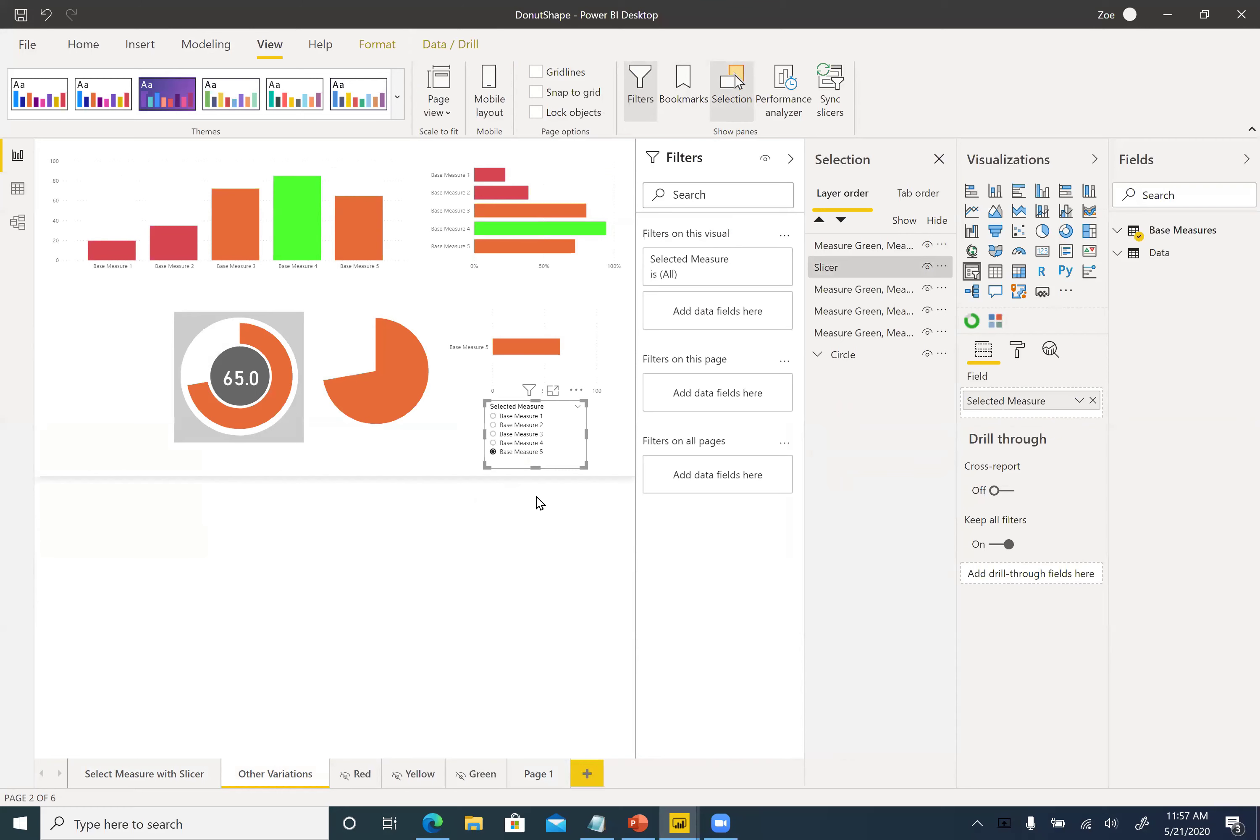
click(548, 774)
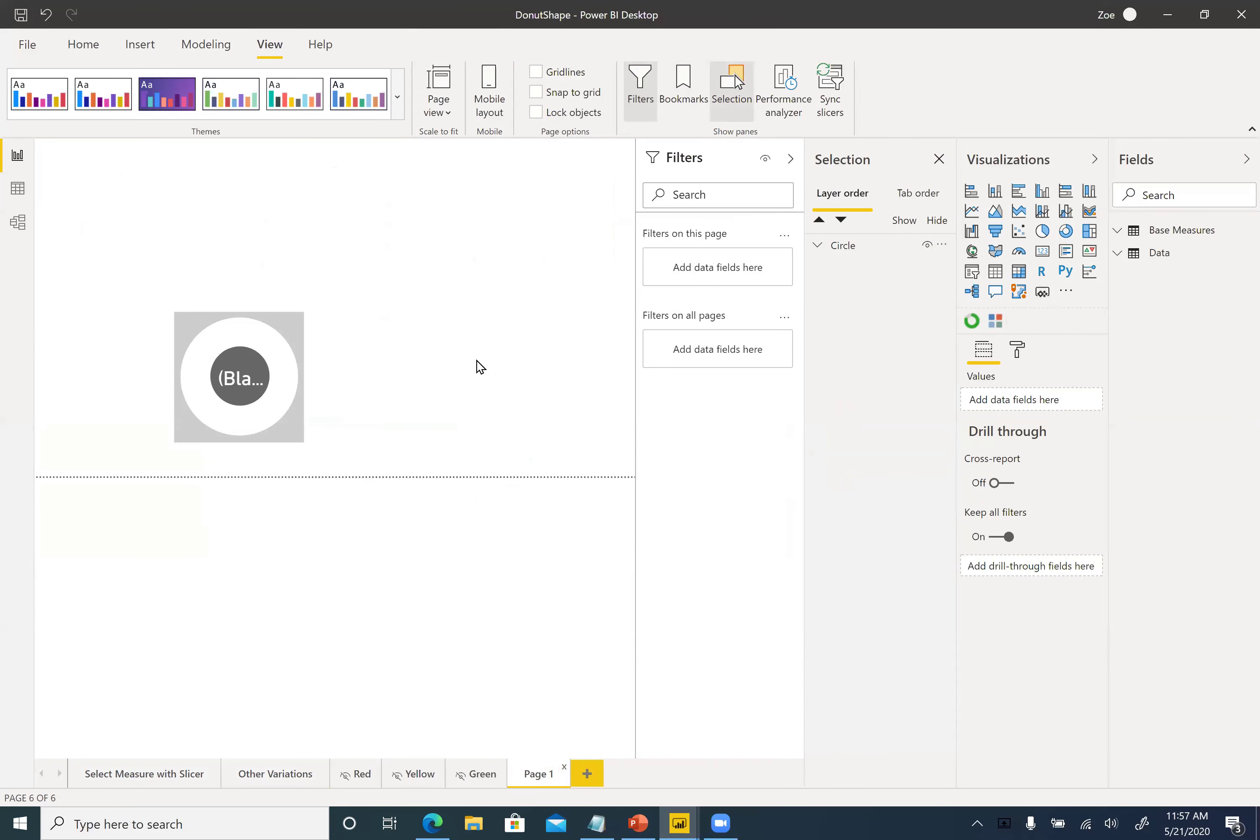
key(ctrl+v)
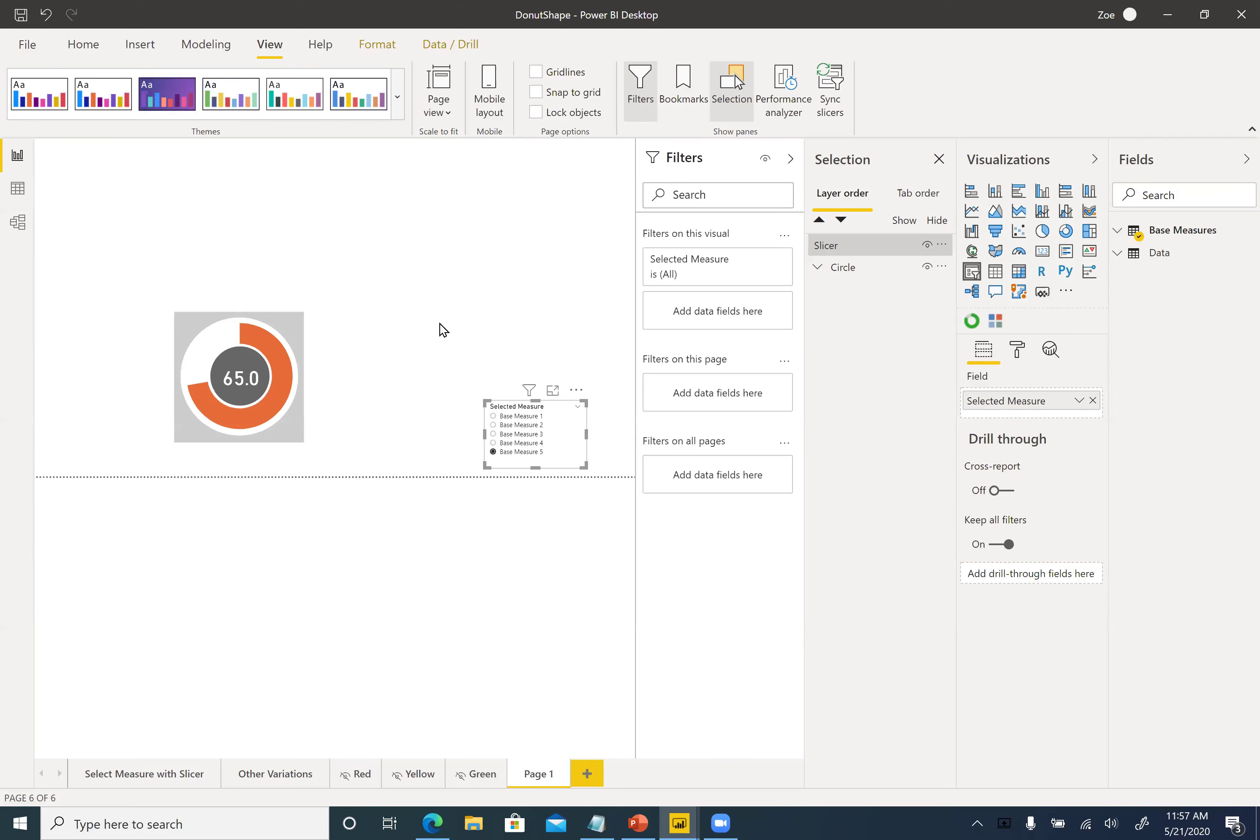
click(707, 467)
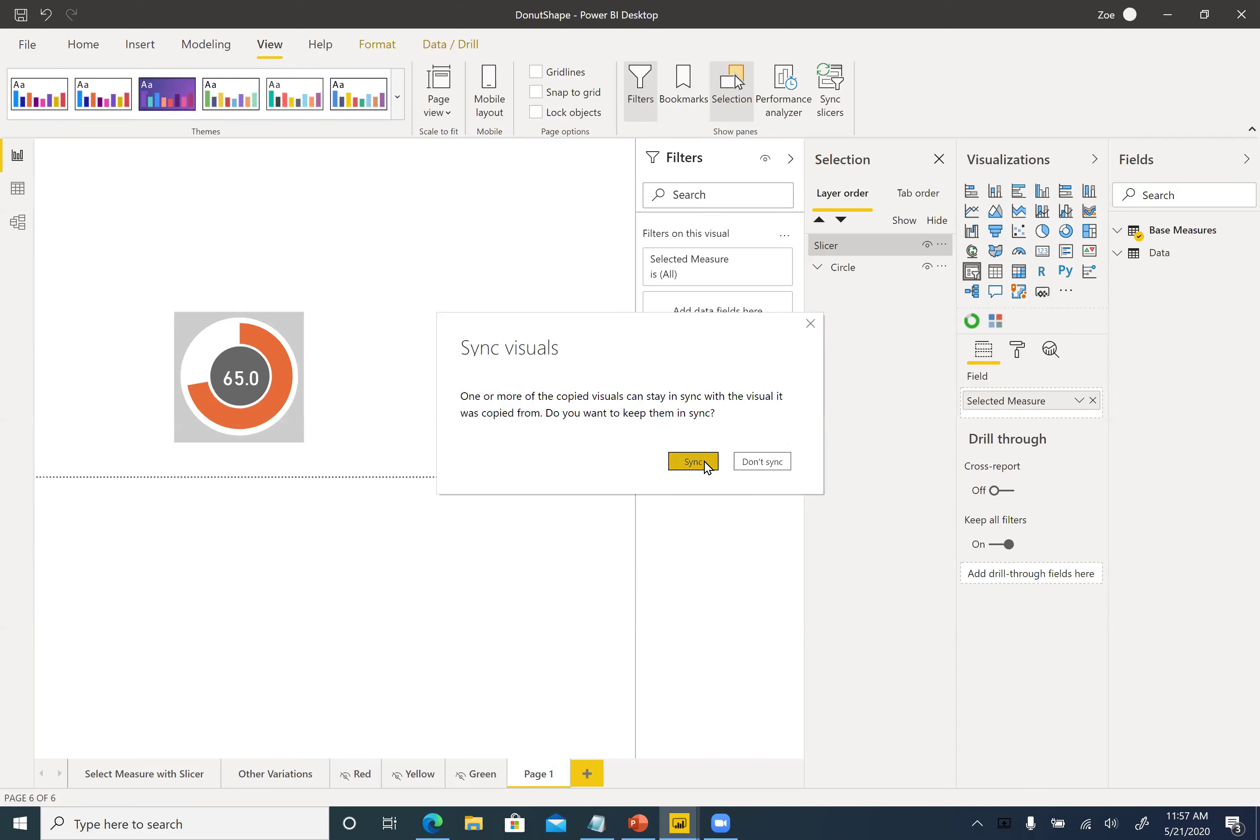
Enlarge the pasted donut group as one unit, move it to the page's upper-left corner, and deselect it.
click(302, 316)
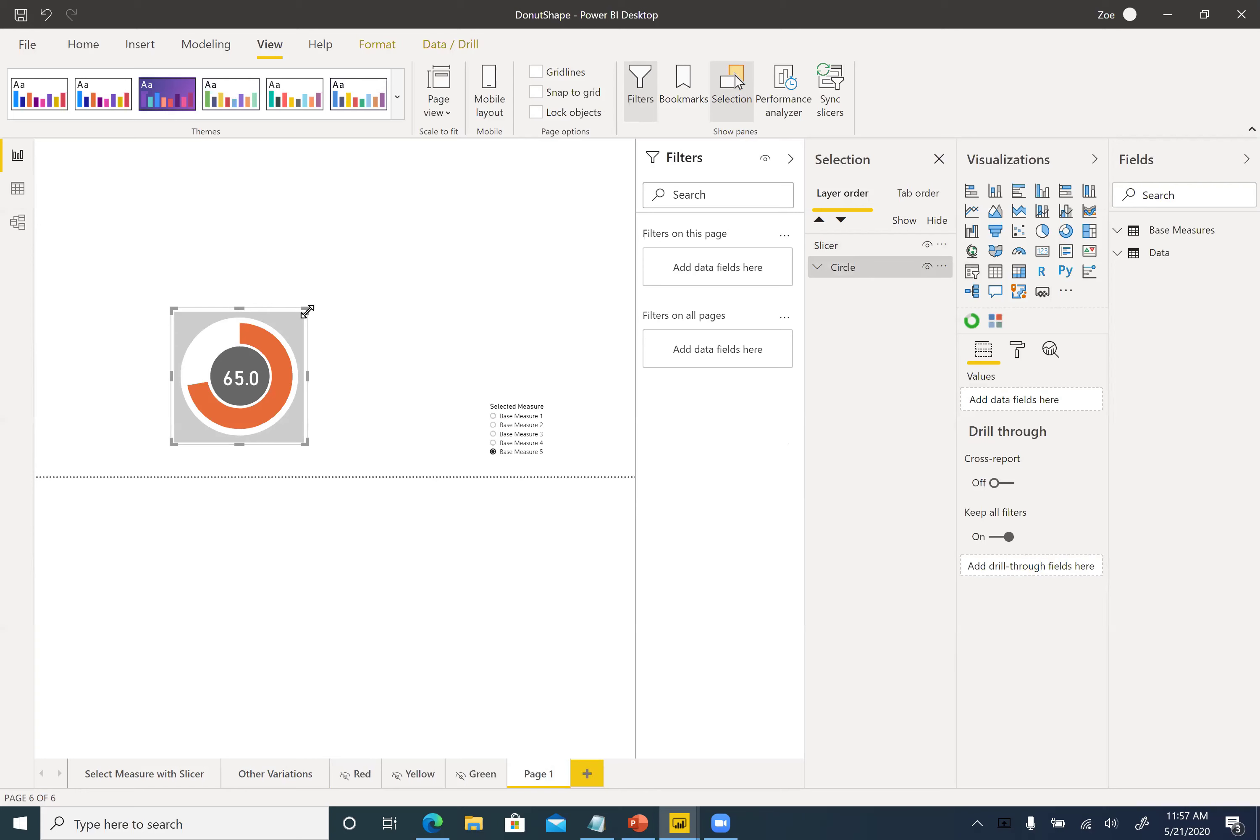
drag(308, 312, 430, 230)
drag(174, 191, 52, 172)
click(305, 344)
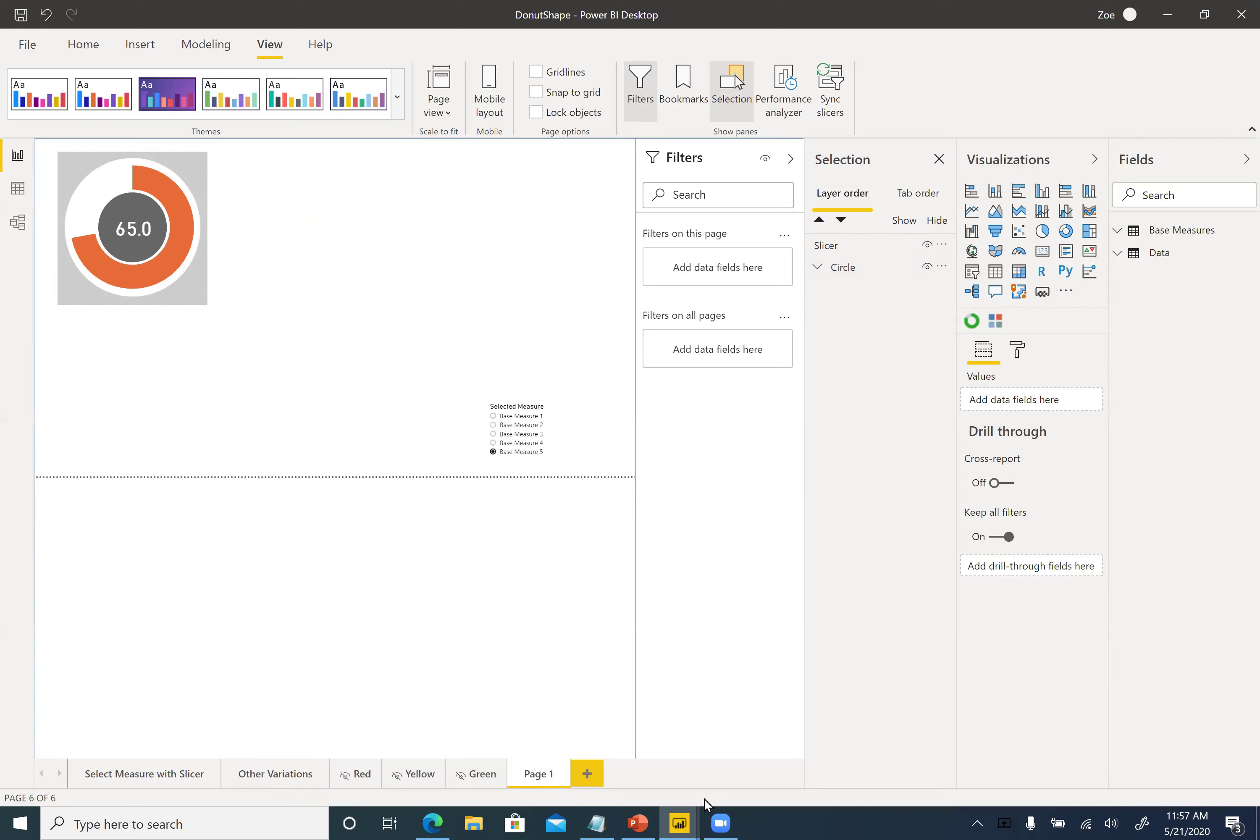
Return to the PowerPoint deck and show slide 22, Modeling | DAX Patterns.
click(637, 823)
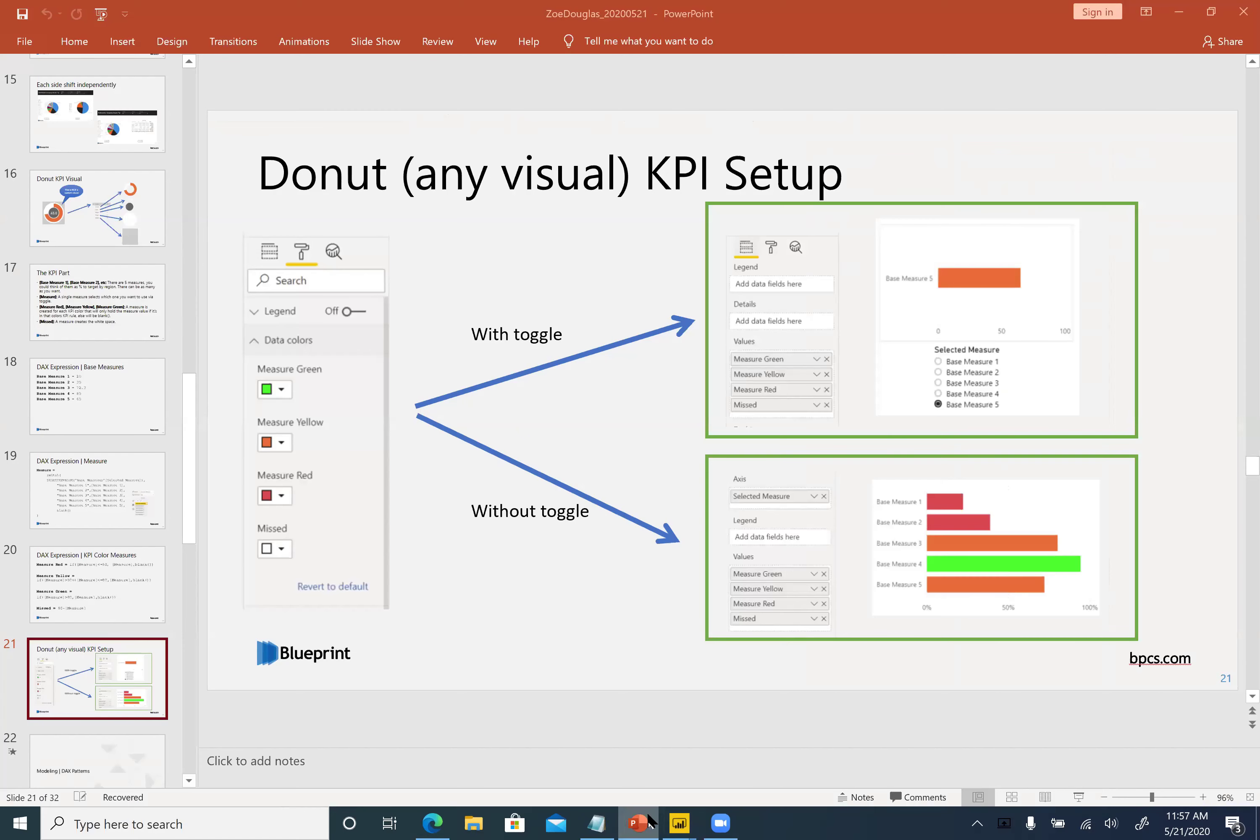
click(131, 756)
scroll(154, 463, down, 2)
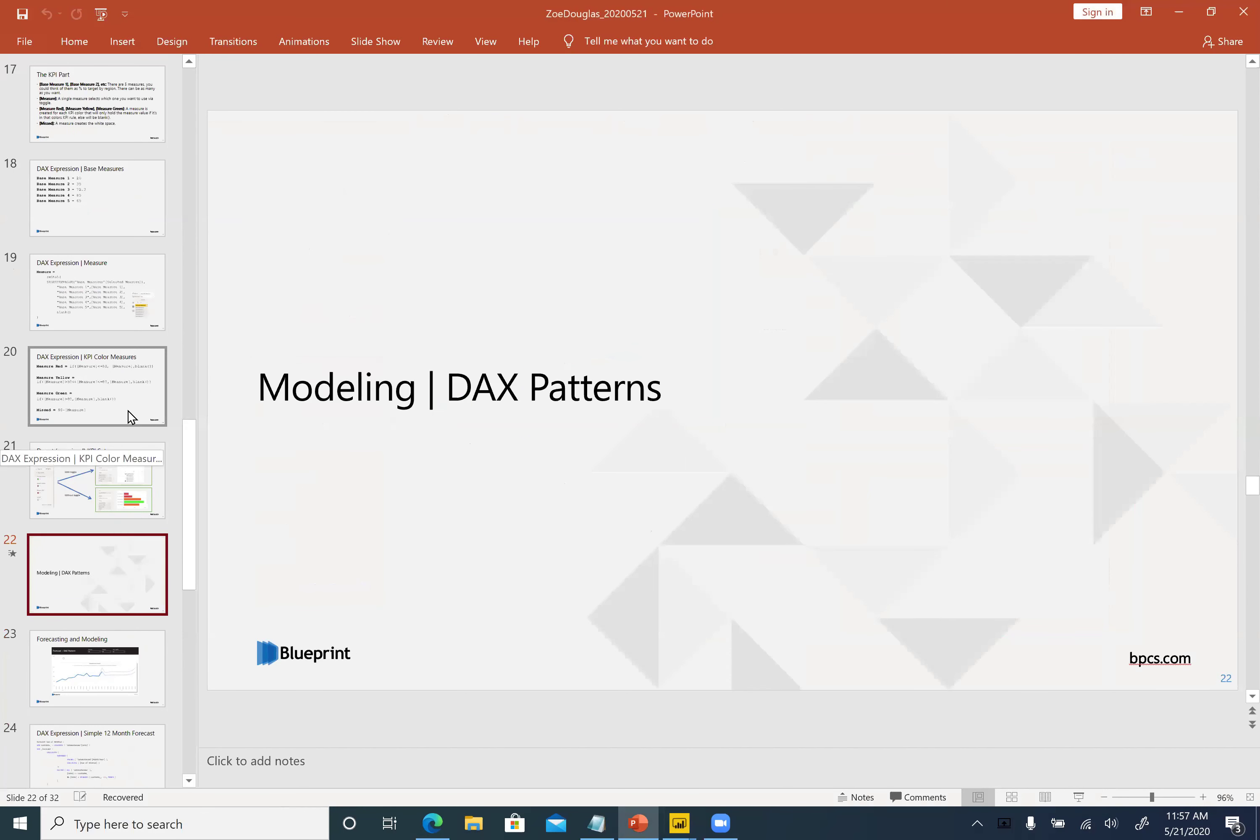
Show slide 21, Donut (any visual) KPI Setup, and return to slide 22, Modeling | DAX Patterns.
click(120, 490)
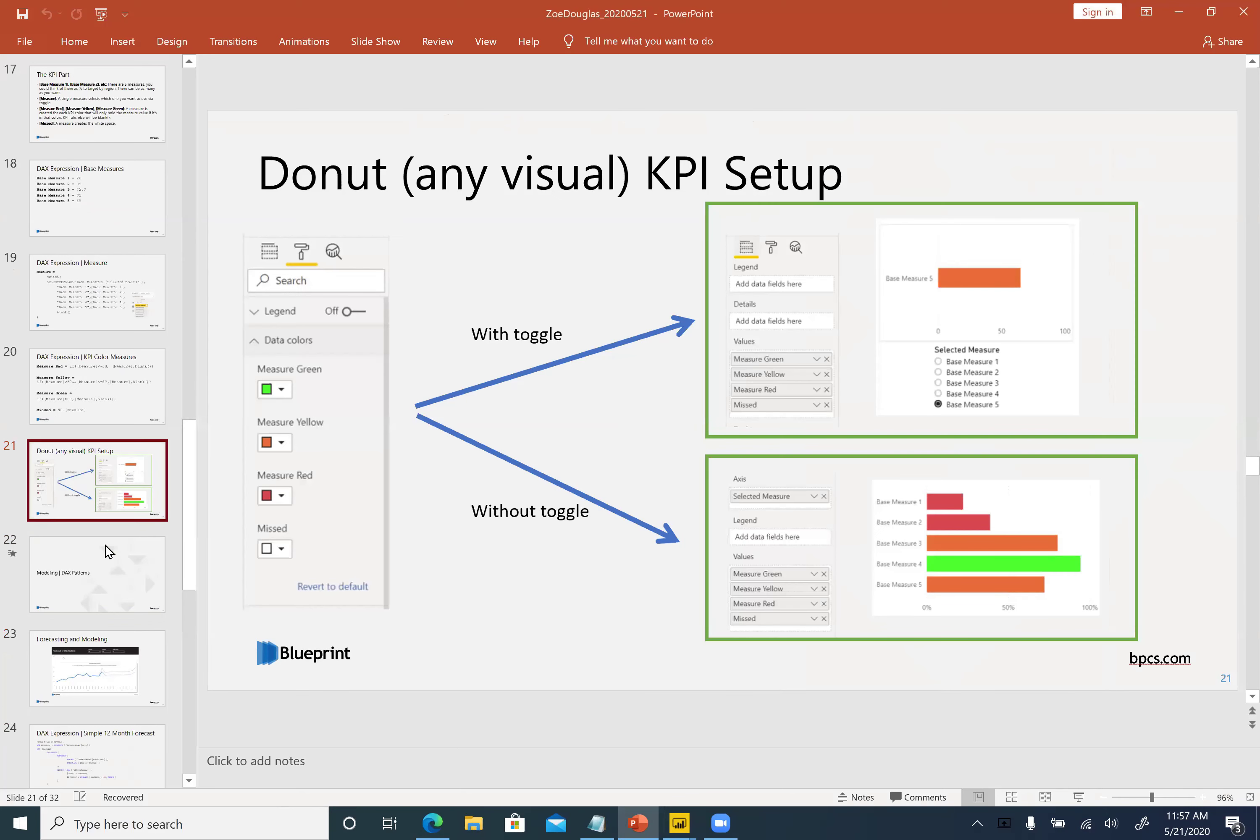
click(100, 567)
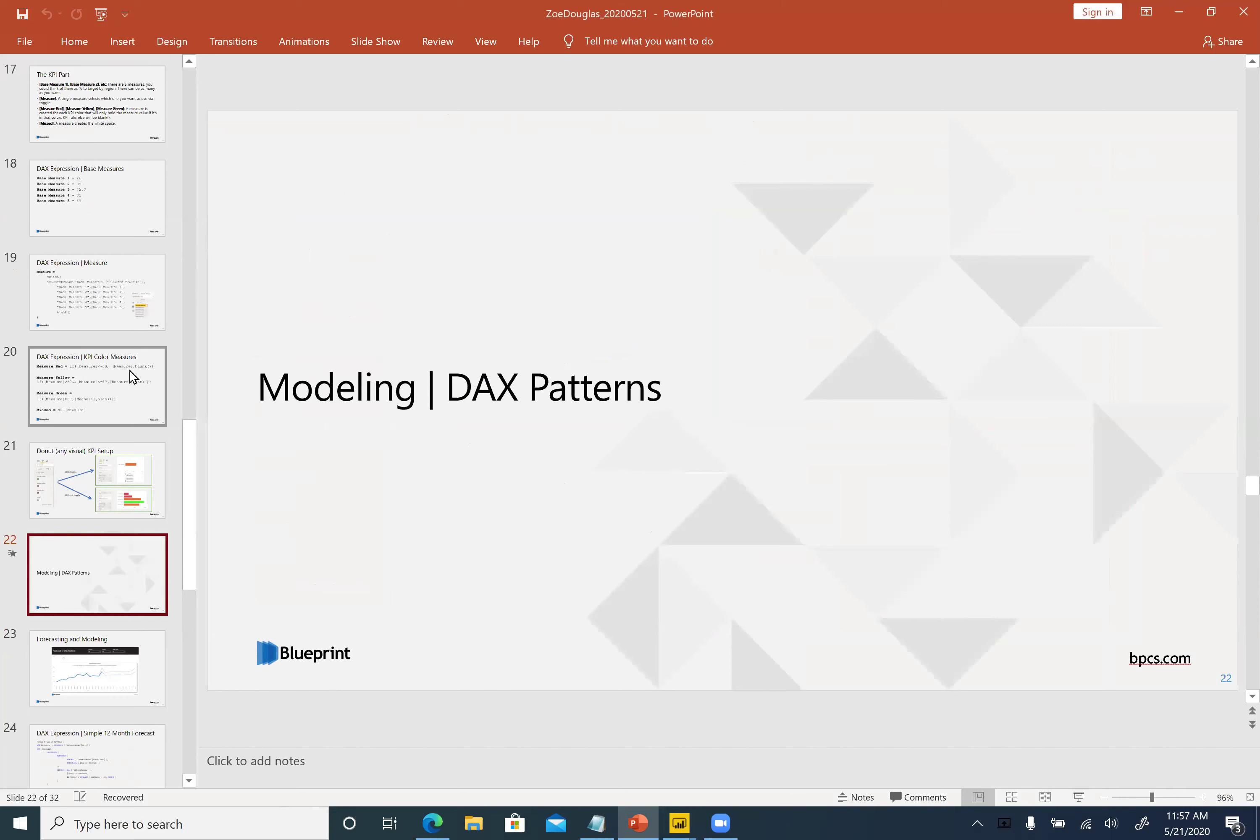
scroll(128, 374, down, 3)
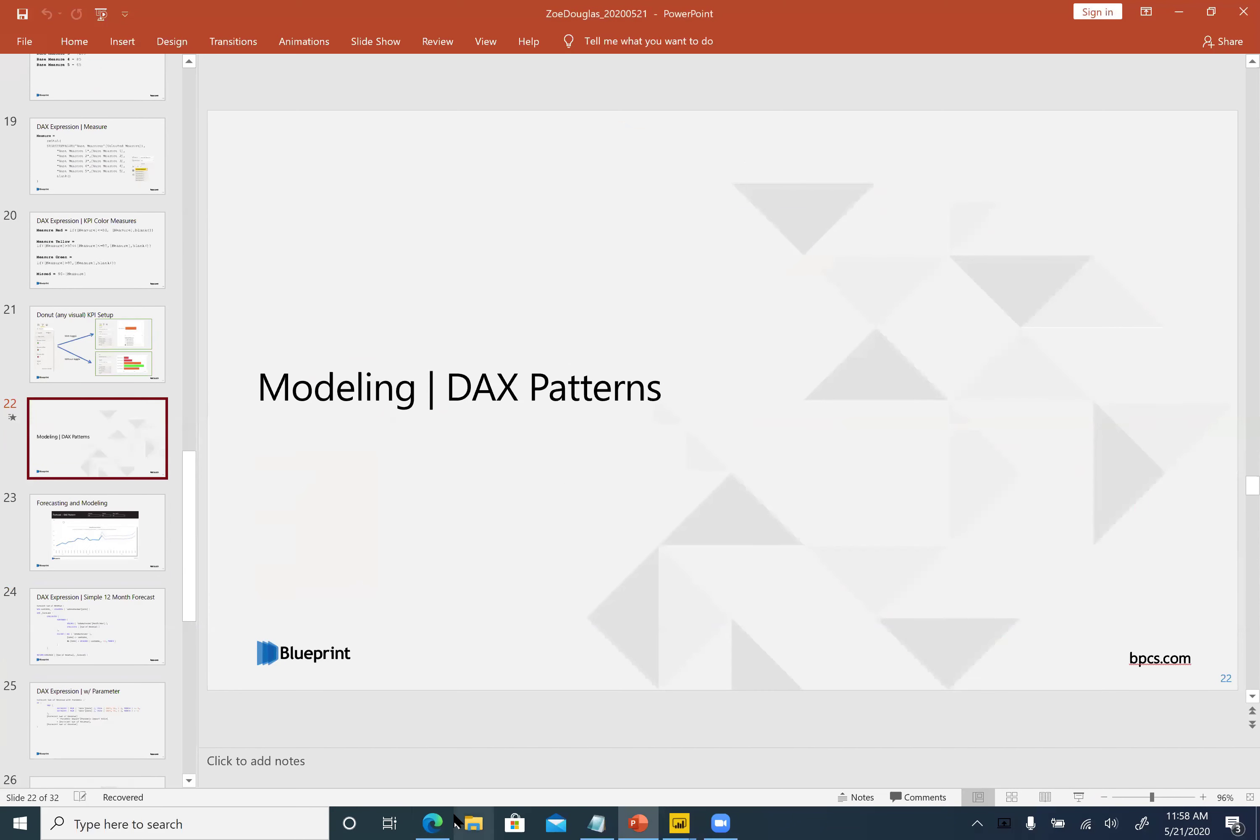
Switch to Power BI in Microsoft Edge, open the PUG Demo 2020 May report from the Demo workspace, and inspect the 10/2015 revenue forecast.
mouse_move(436, 821)
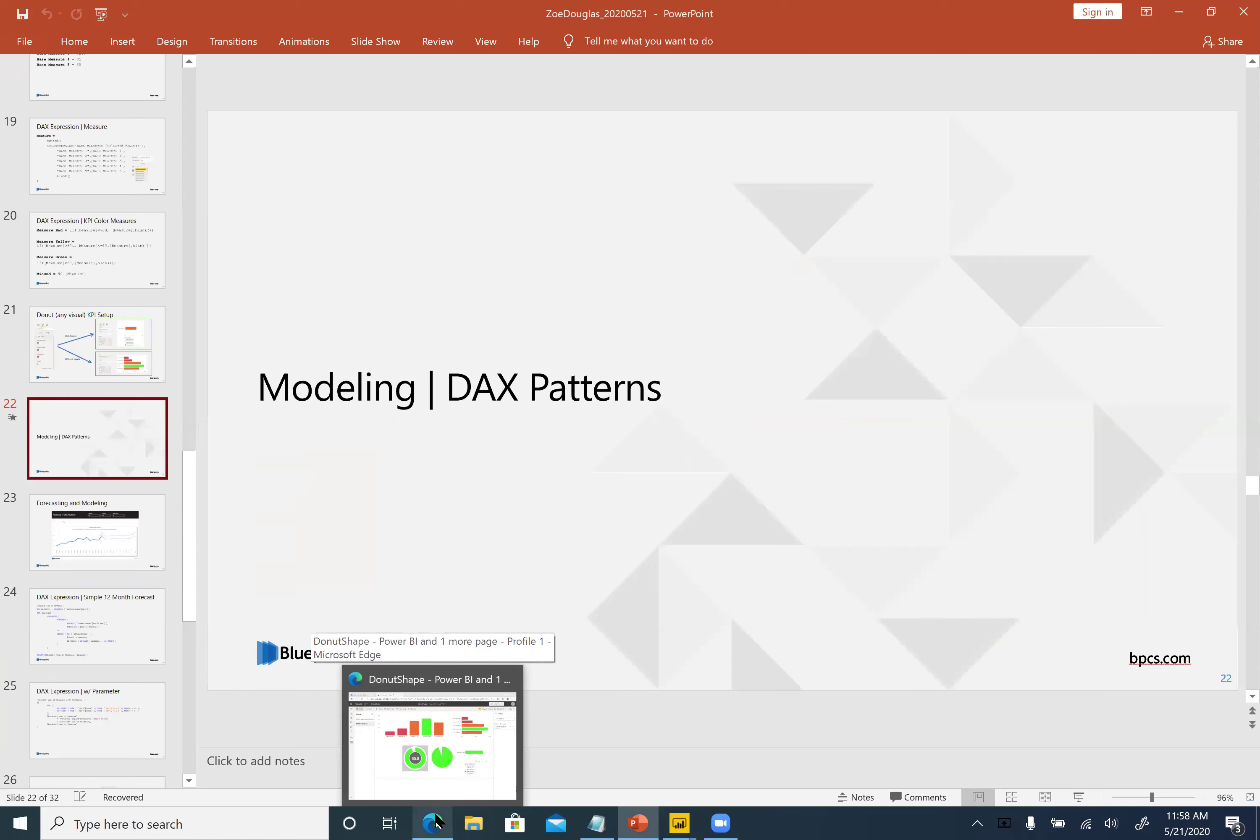
click(436, 821)
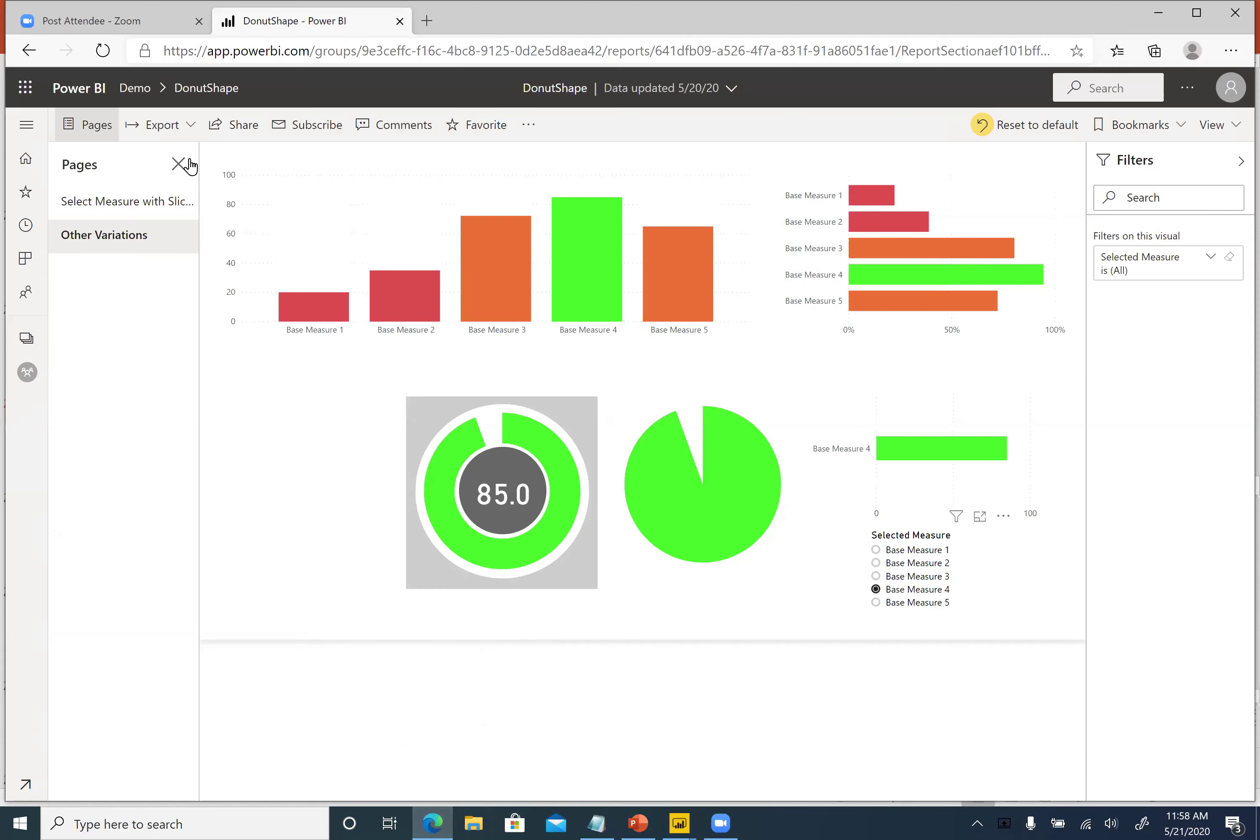
click(134, 87)
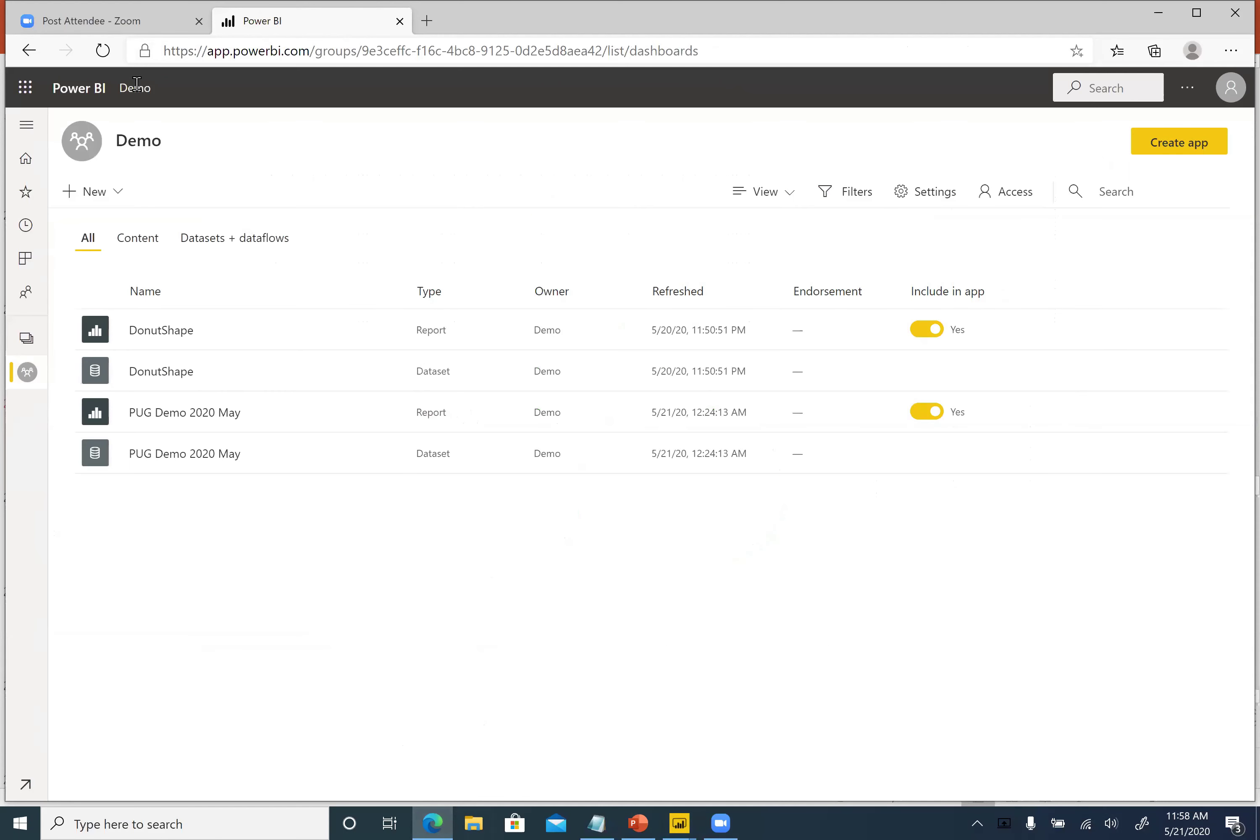
click(168, 415)
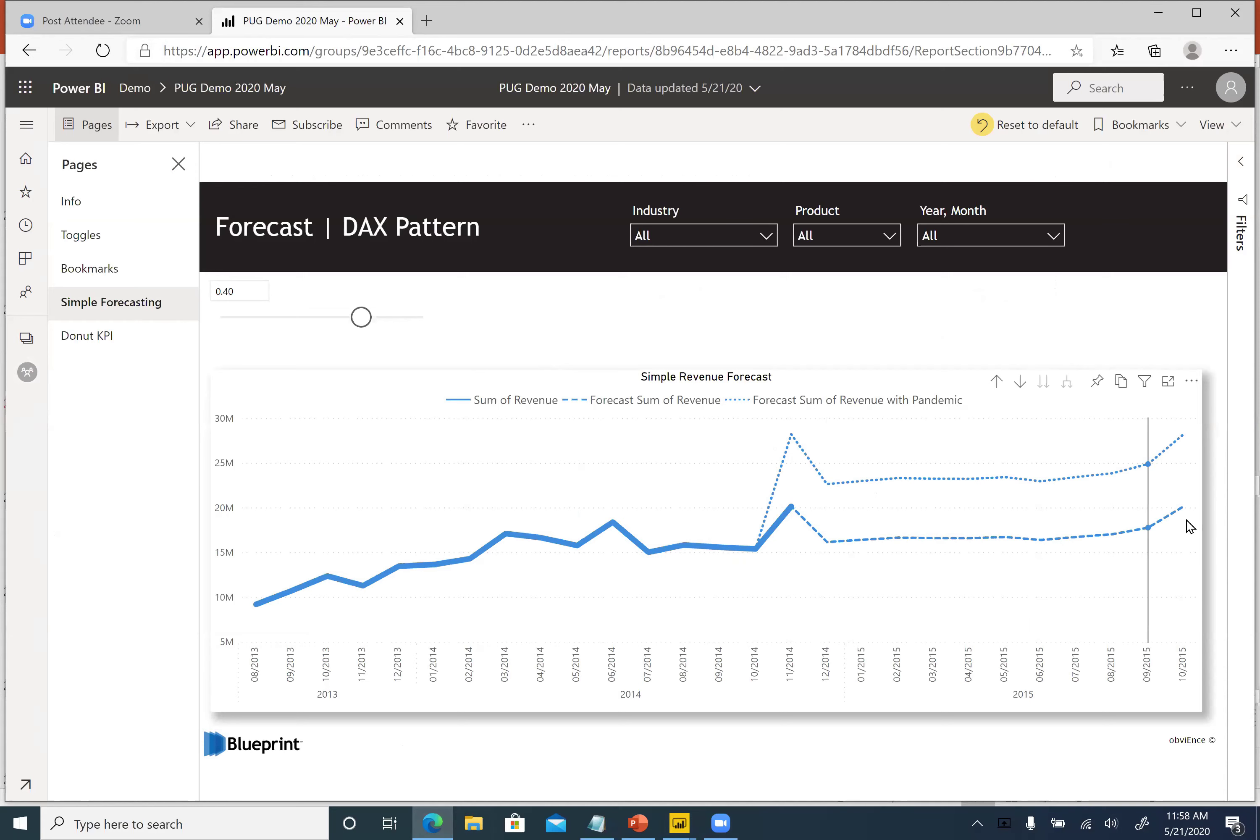
mouse_move(1189, 526)
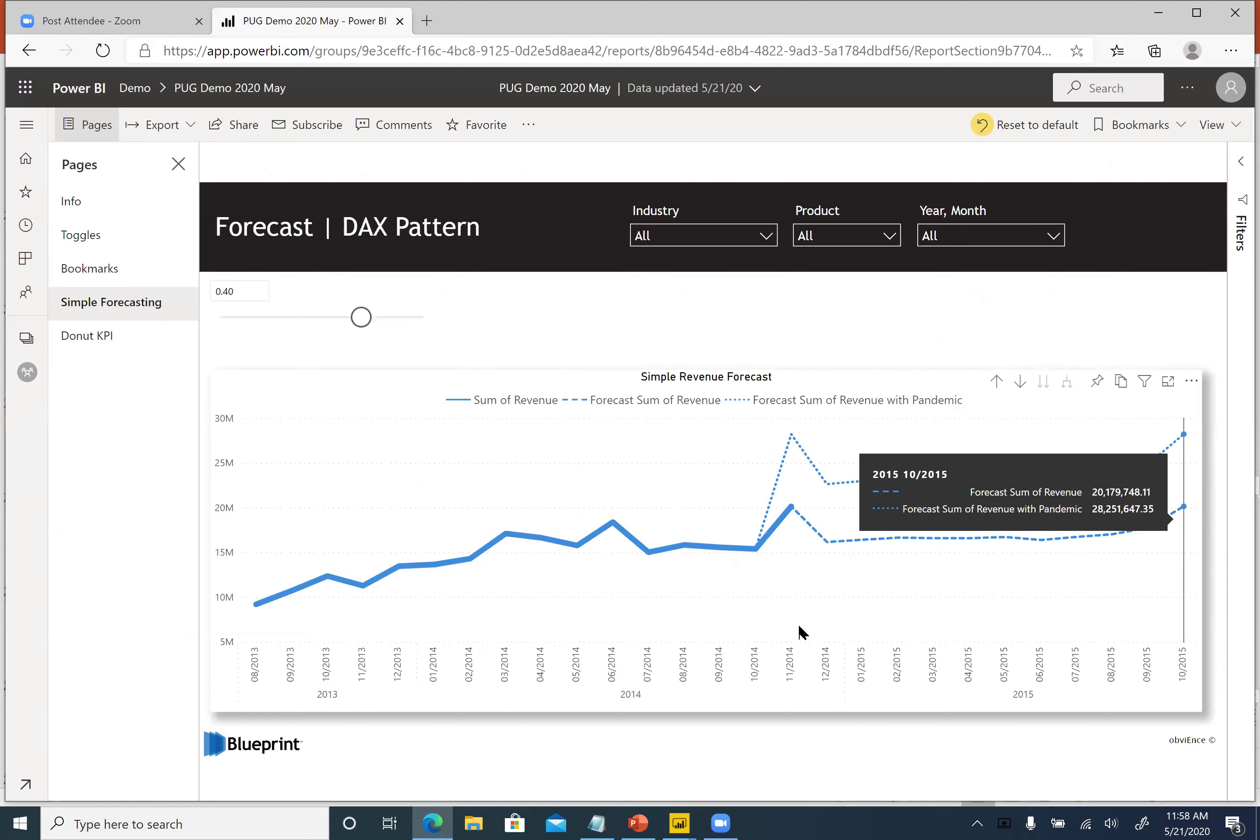
Show PowerPoint slide 23, Forecasting and Modeling, and return to the report in Edge to inspect the revenue forecast at 11/2014.
click(638, 823)
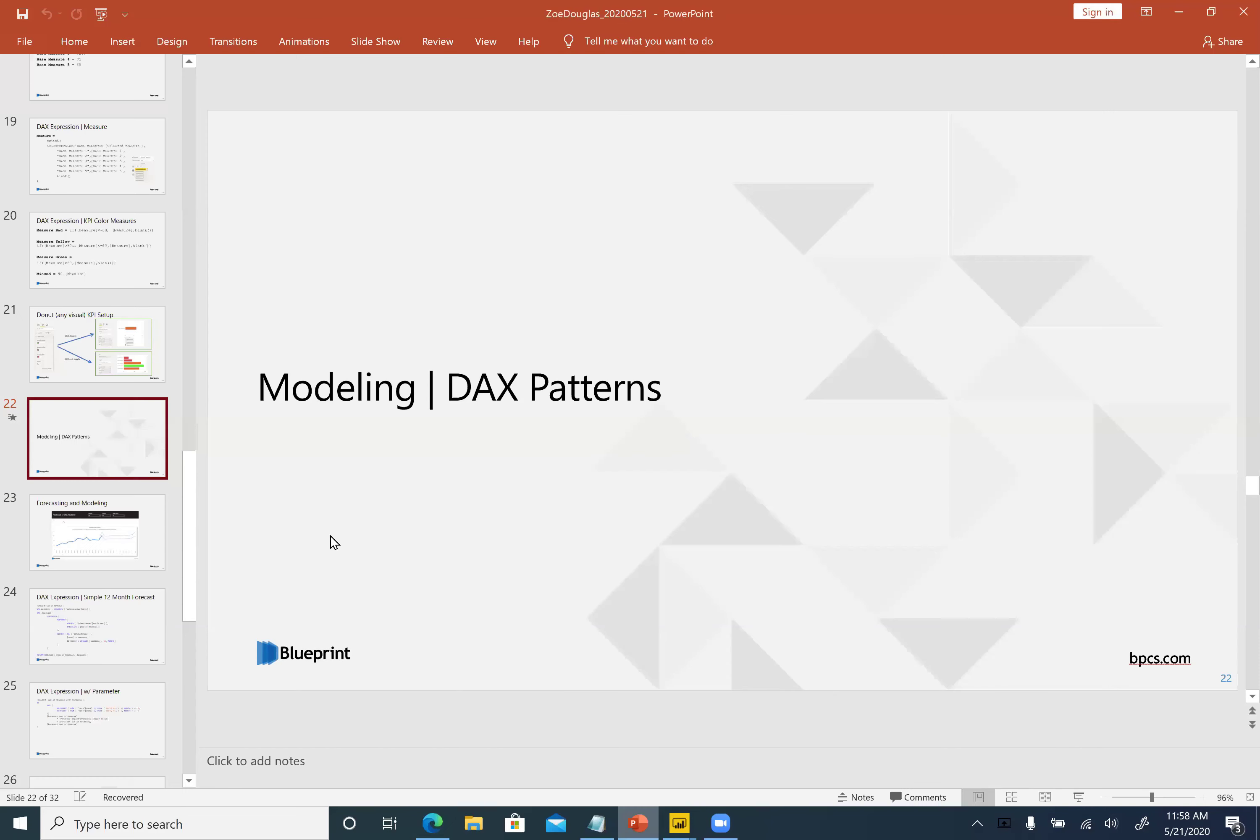
click(104, 543)
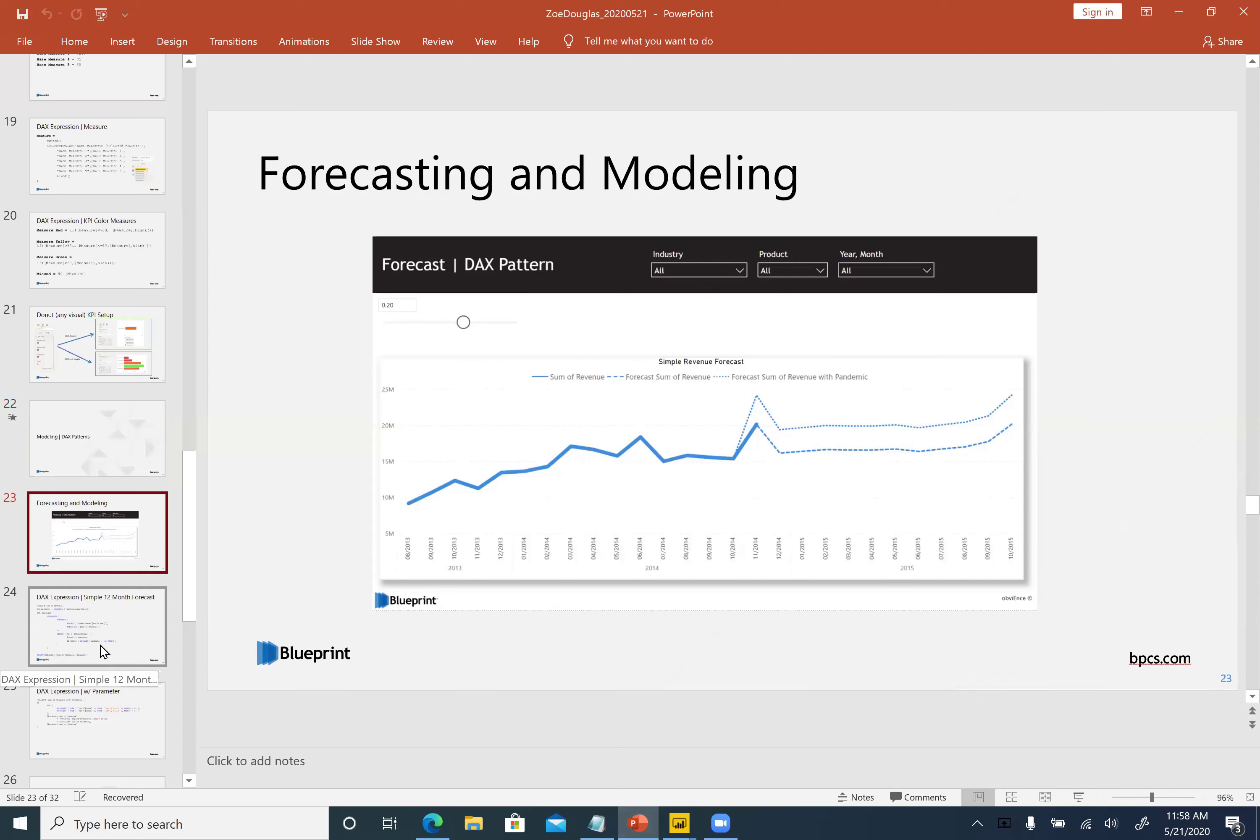
click(1179, 13)
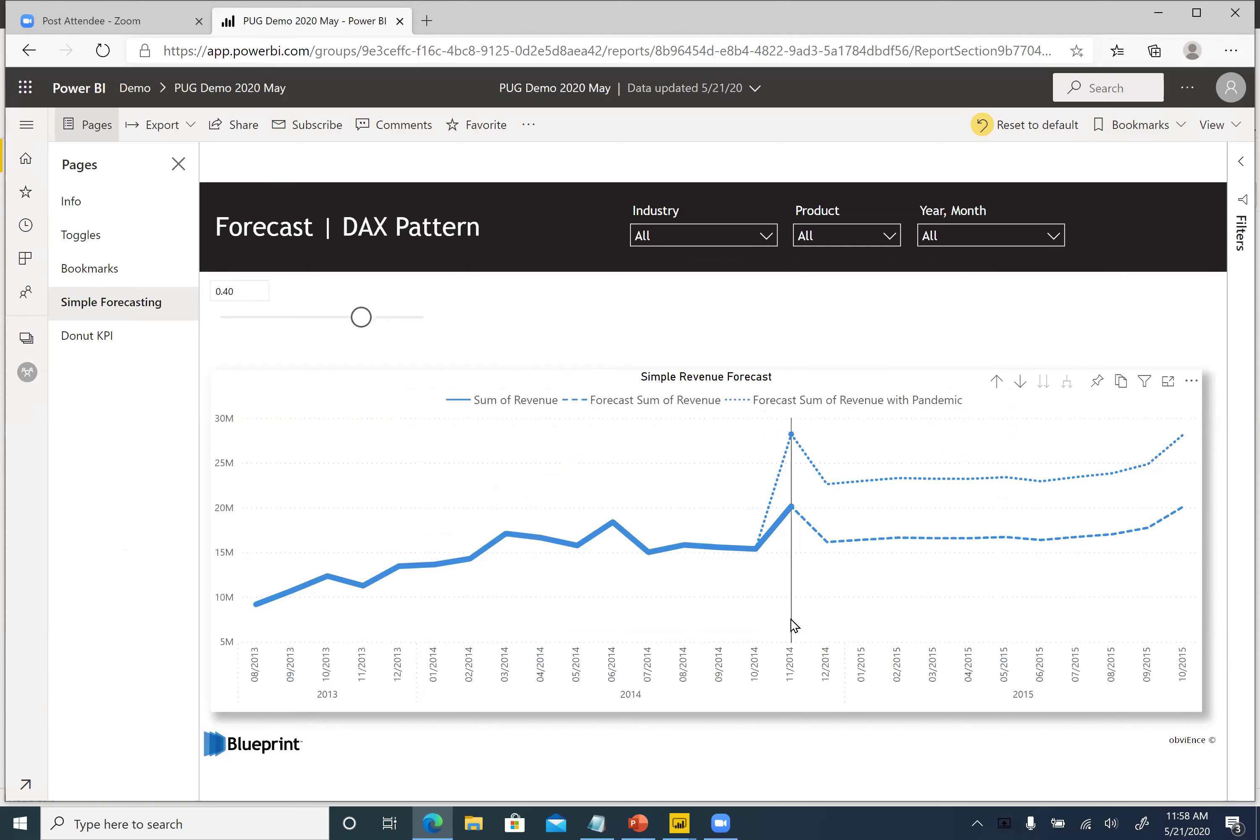
mouse_move(792, 625)
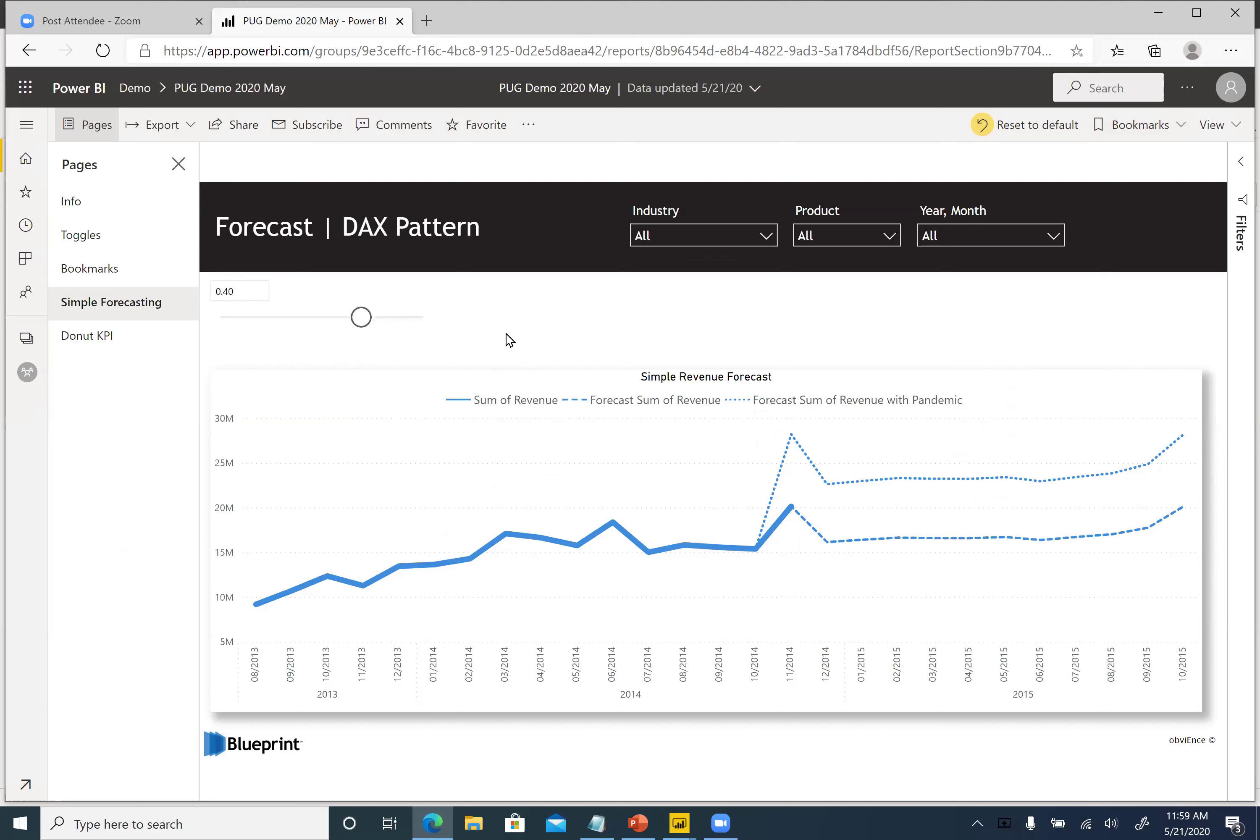
Switch to PUG Demo 2020 May in Power BI Desktop and open the All tables layout of its model diagram.
mouse_move(684, 821)
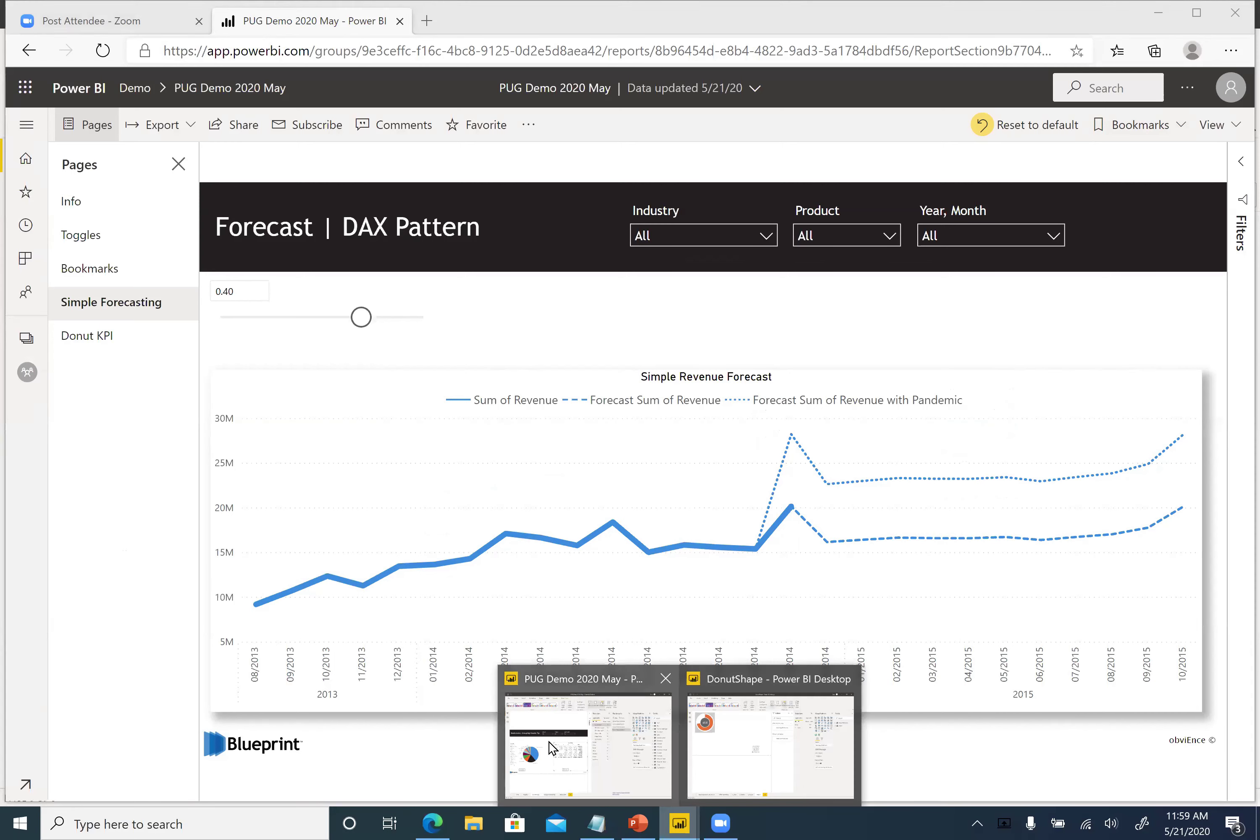
key(alt+Tab)
click(17, 220)
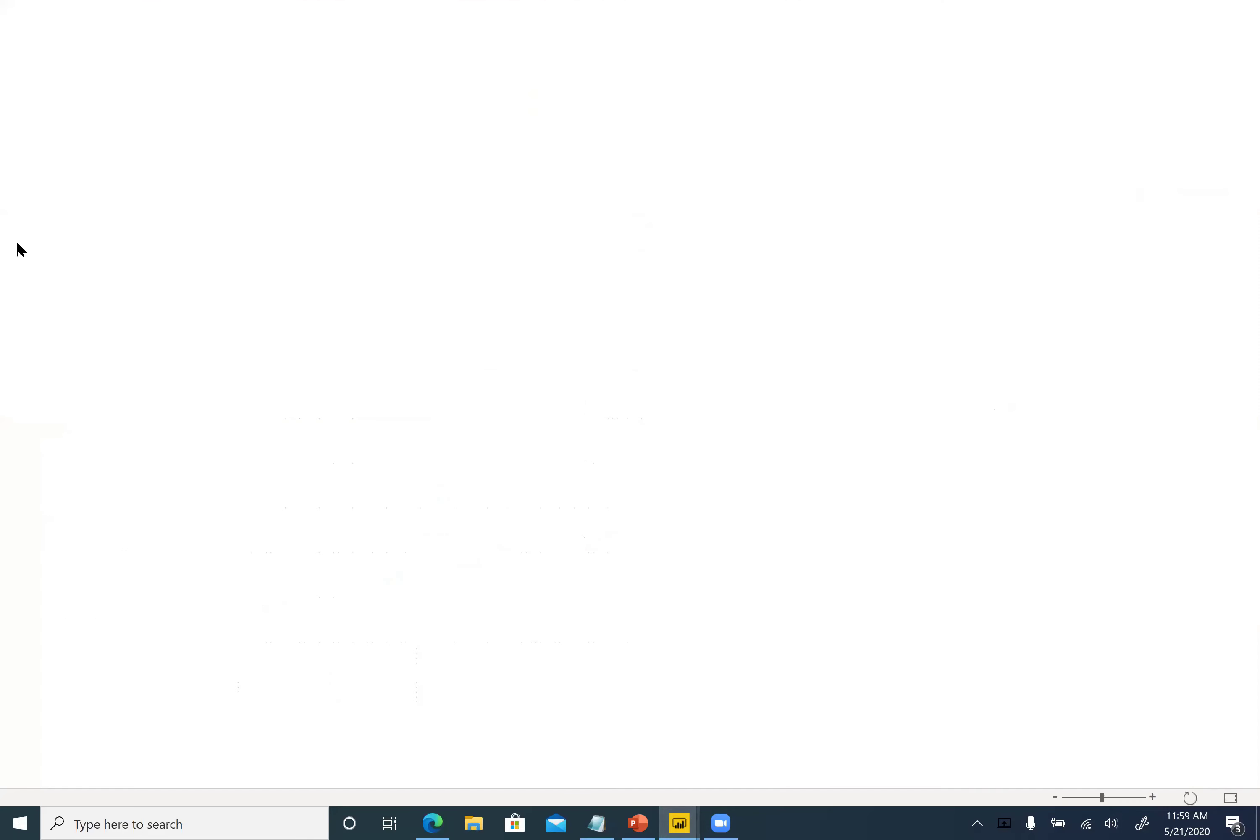
click(106, 774)
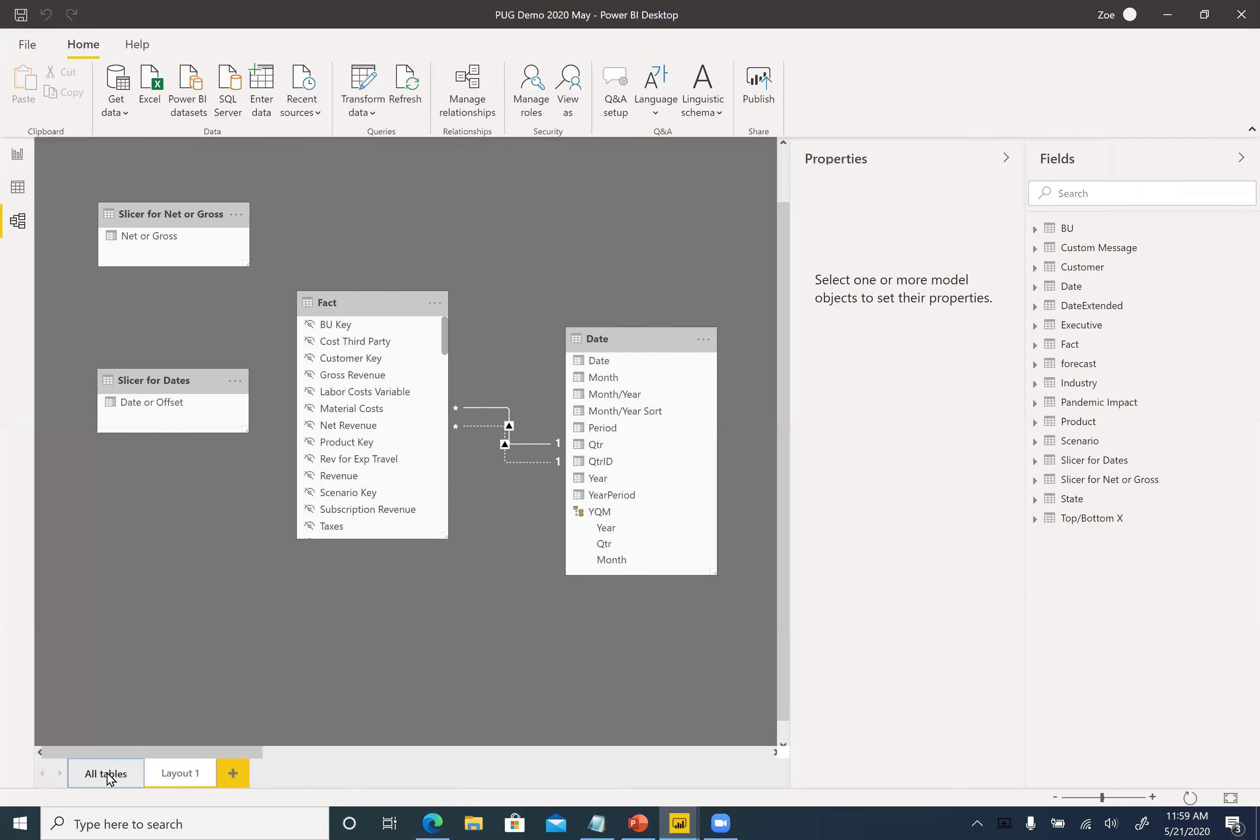
Reposition the DateExtended and Custom Message tables farther from the Date table in the model diagram.
drag(324, 755, 213, 755)
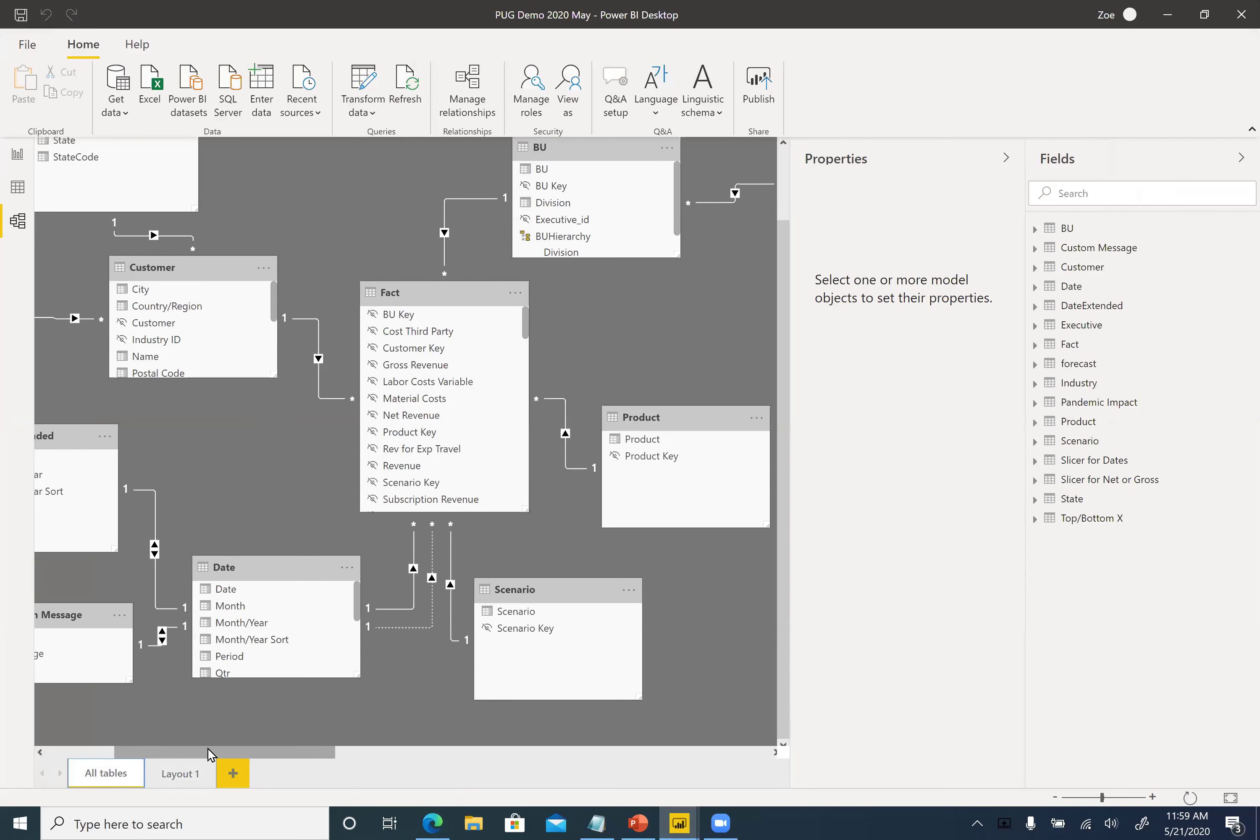
drag(287, 441, 261, 433)
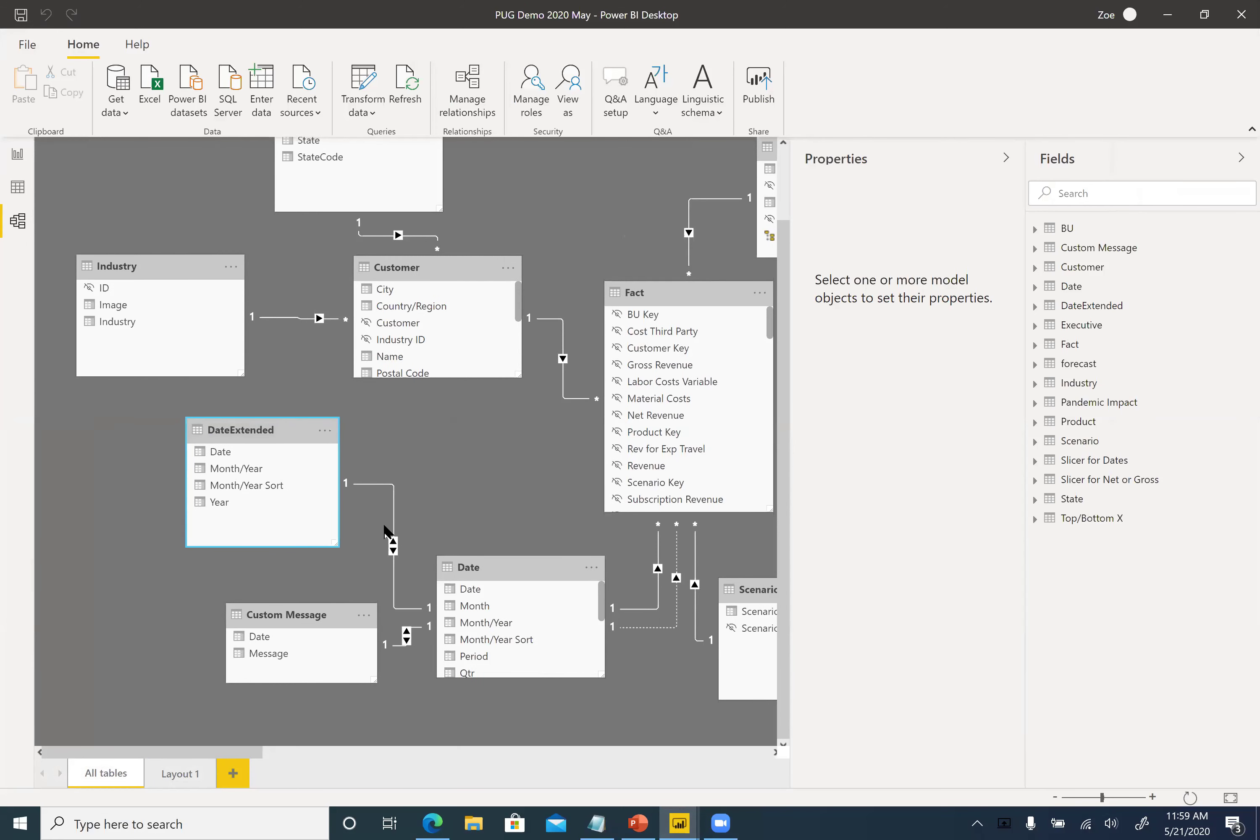
drag(294, 611, 251, 629)
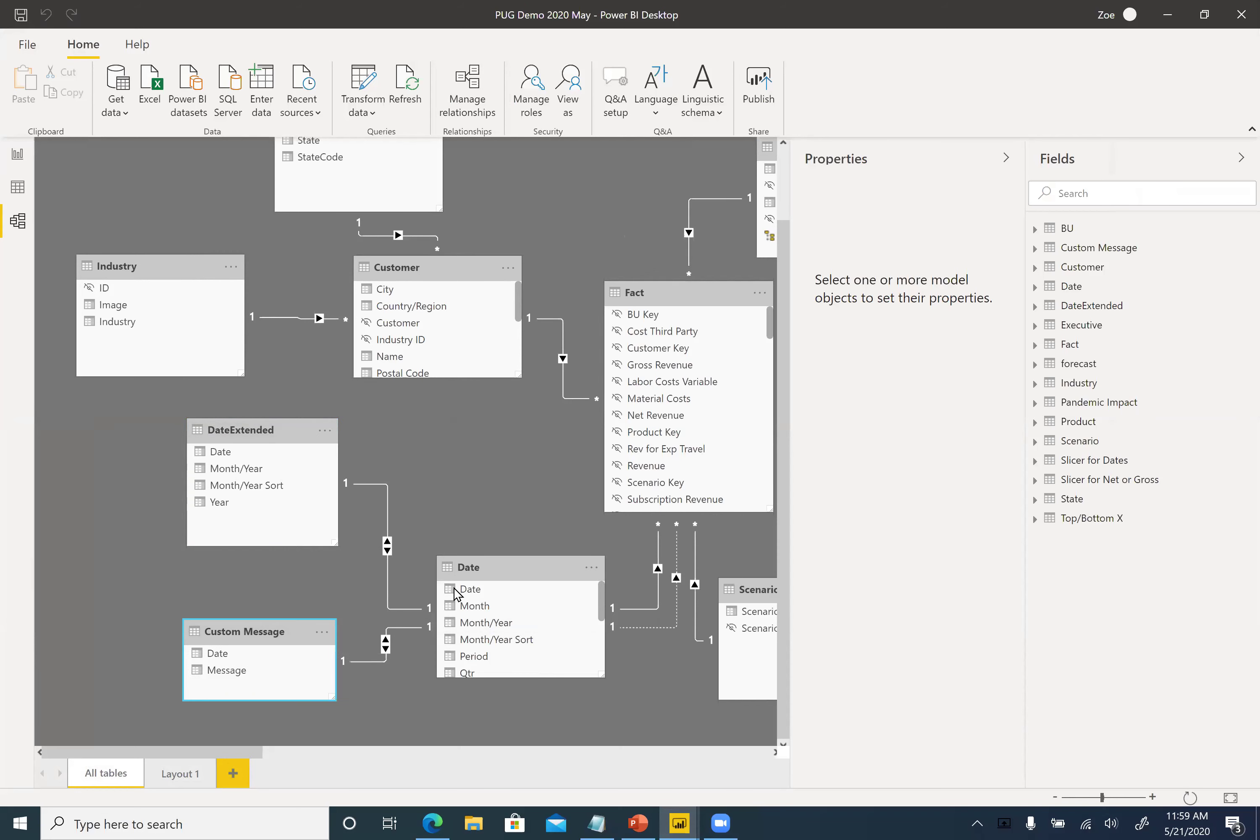
Examine the data rows and columns of the Date table and the DateExtended table.
click(24, 191)
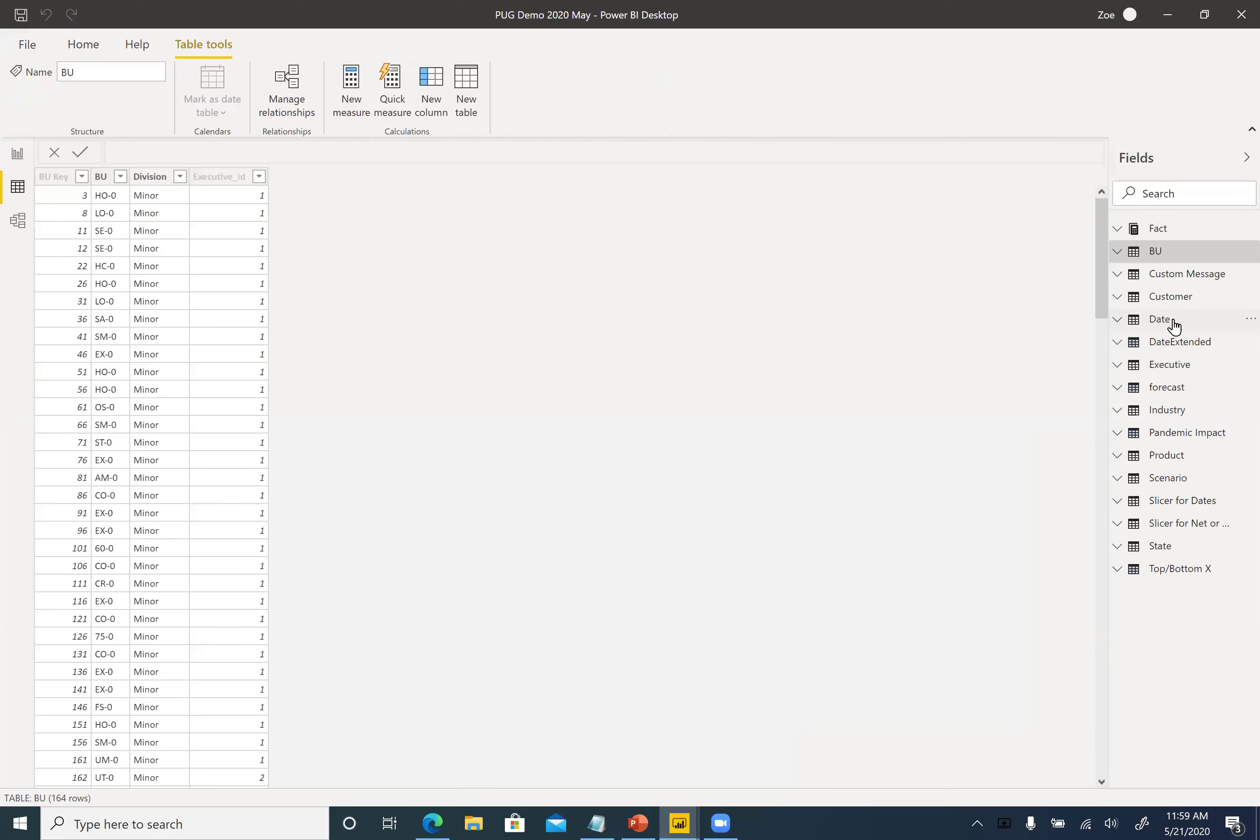
click(1174, 325)
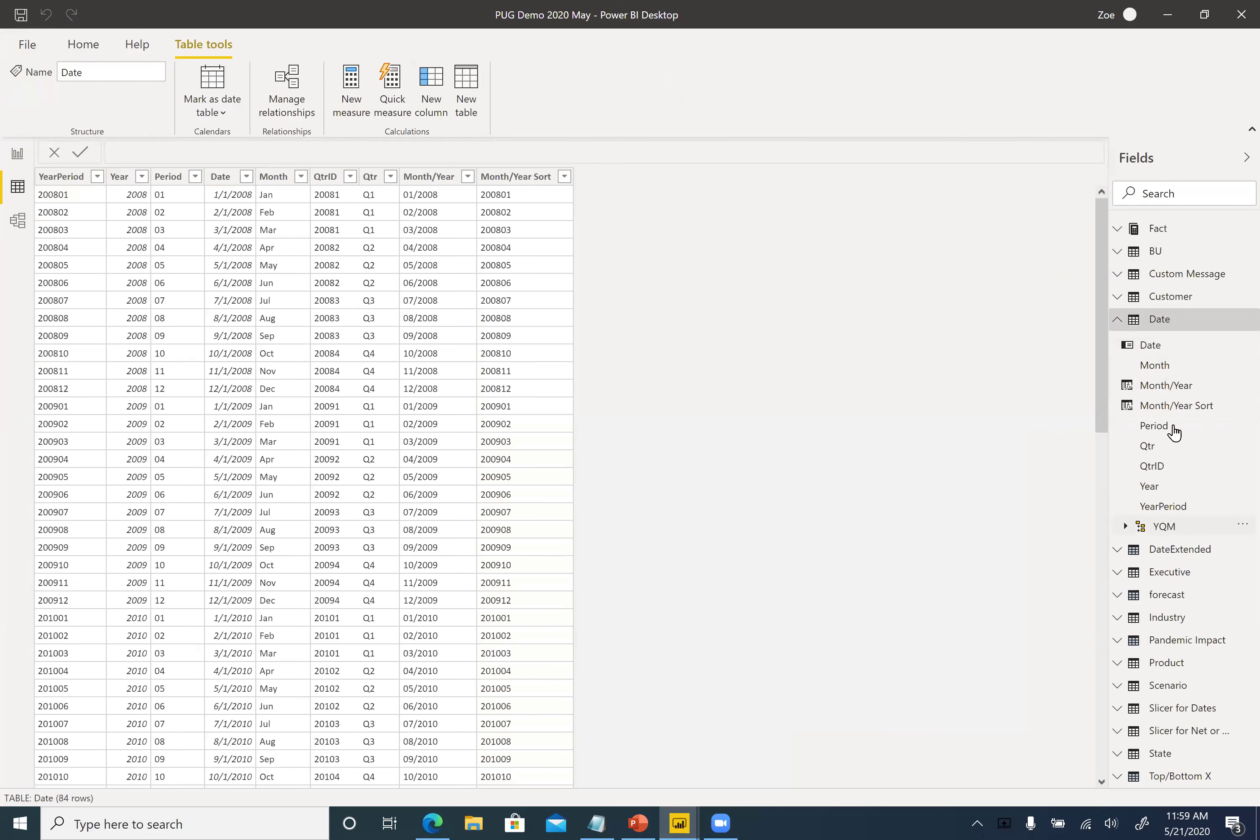
click(1119, 321)
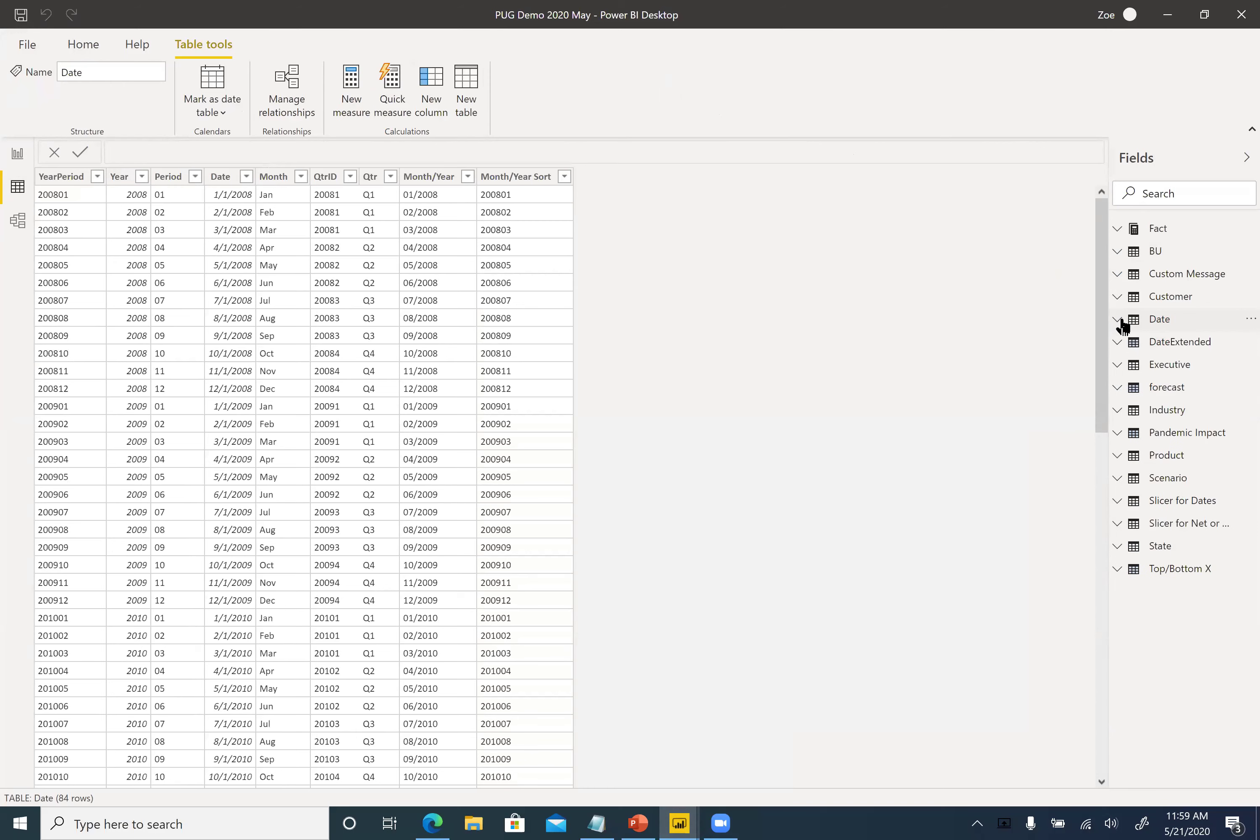
click(1196, 343)
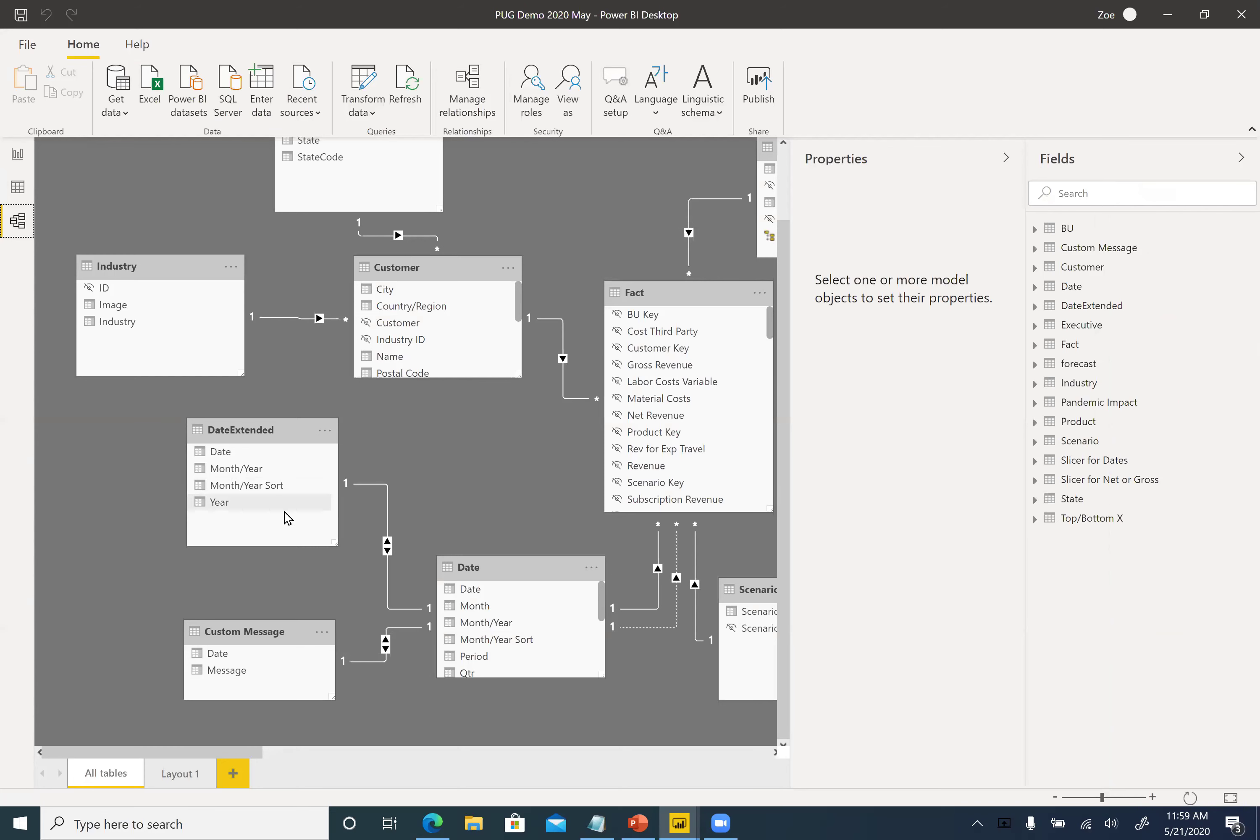
Return to the report canvas and open the Simple Forecasting page.
click(17, 156)
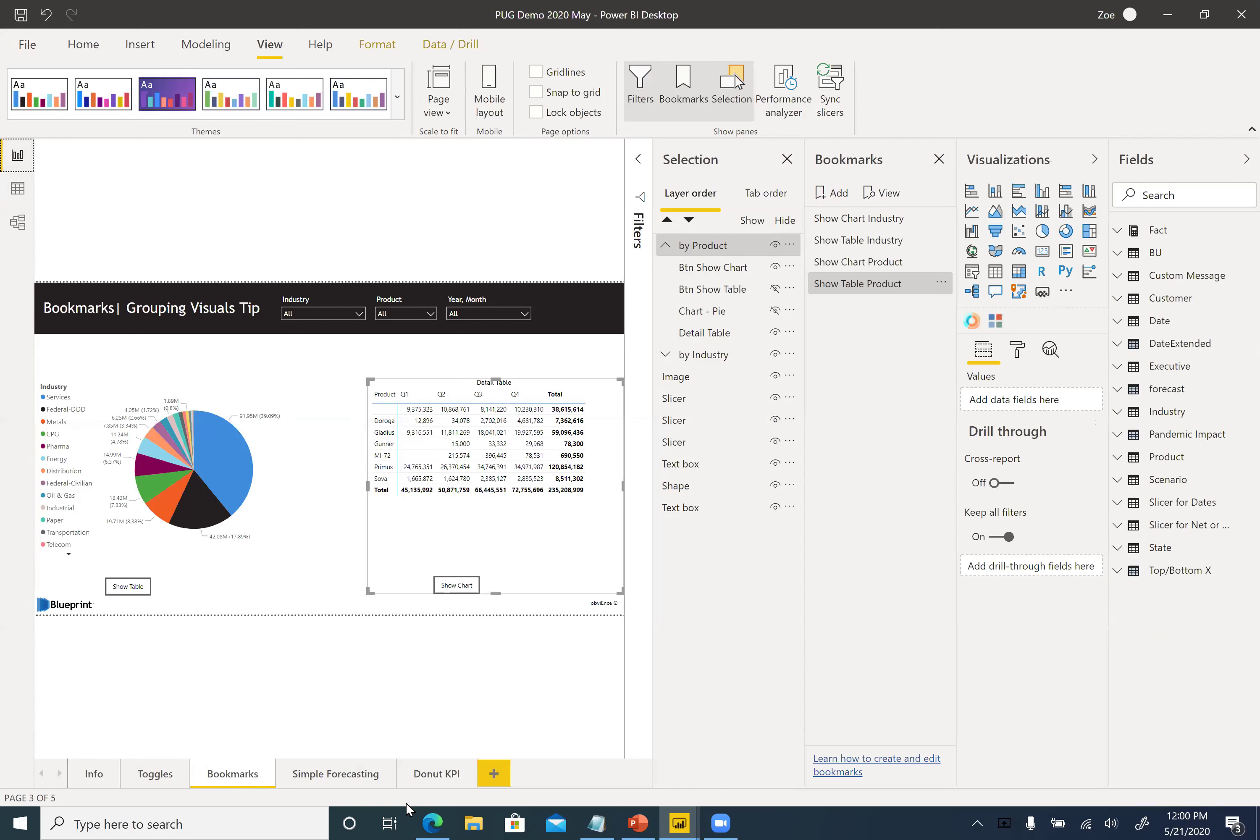
click(347, 775)
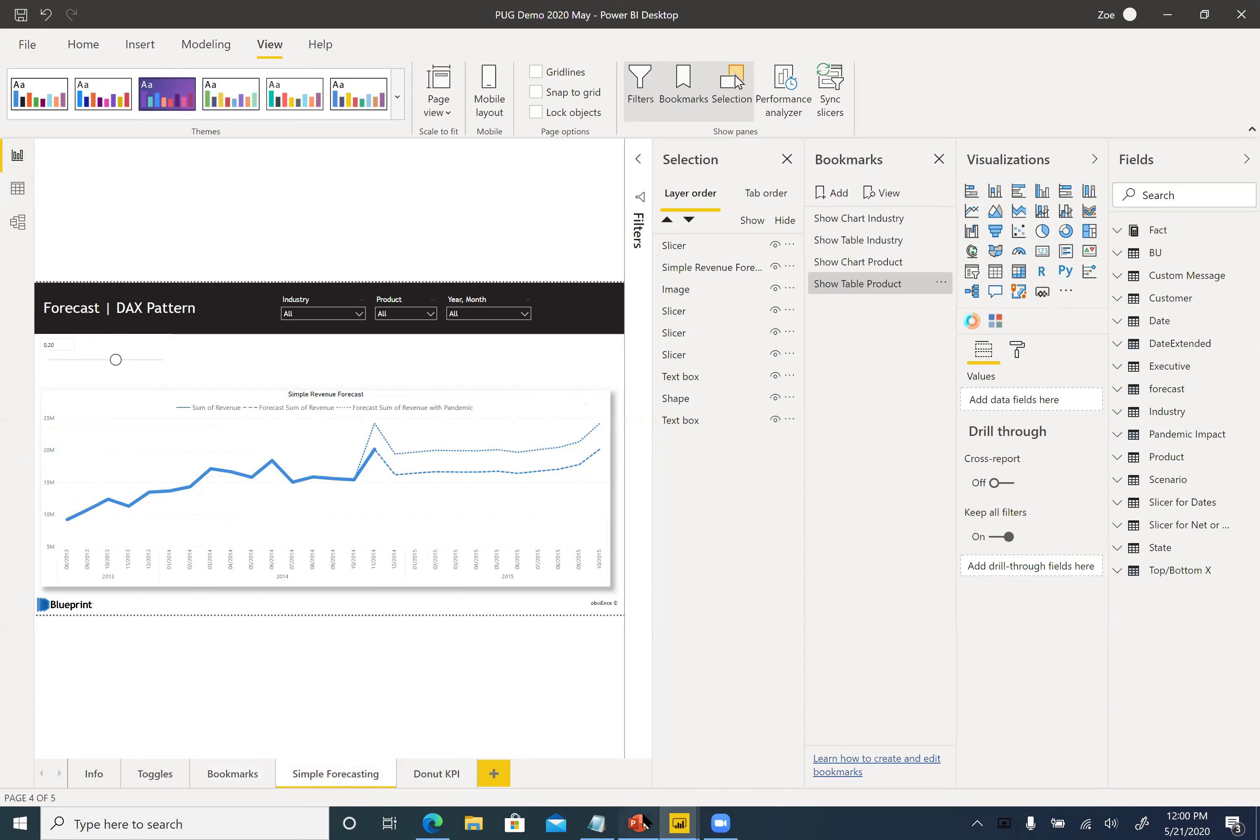
Switch to PowerPoint, show slide 24, Simple 12 Month Forecast, and briefly highlight the COALESCE expression in its RETURN line.
click(638, 823)
click(62, 640)
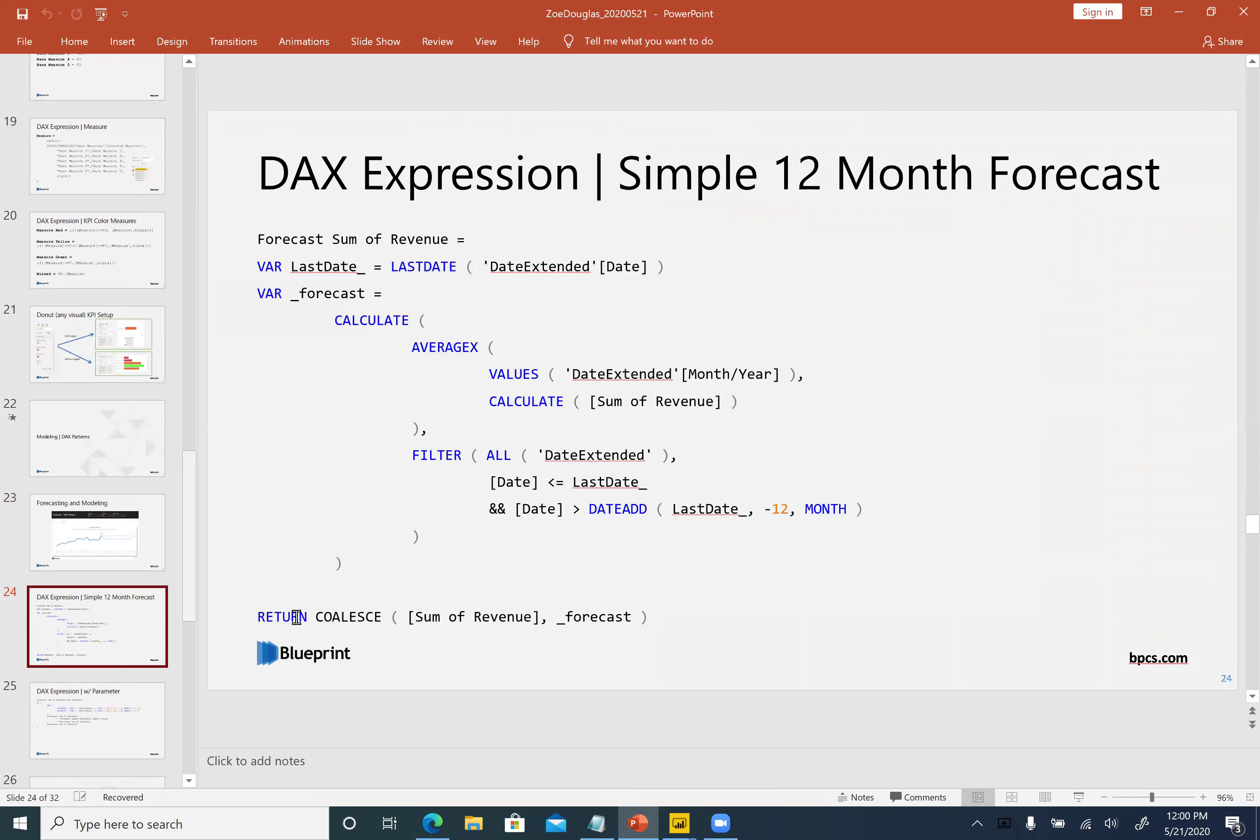
drag(661, 622, 291, 619)
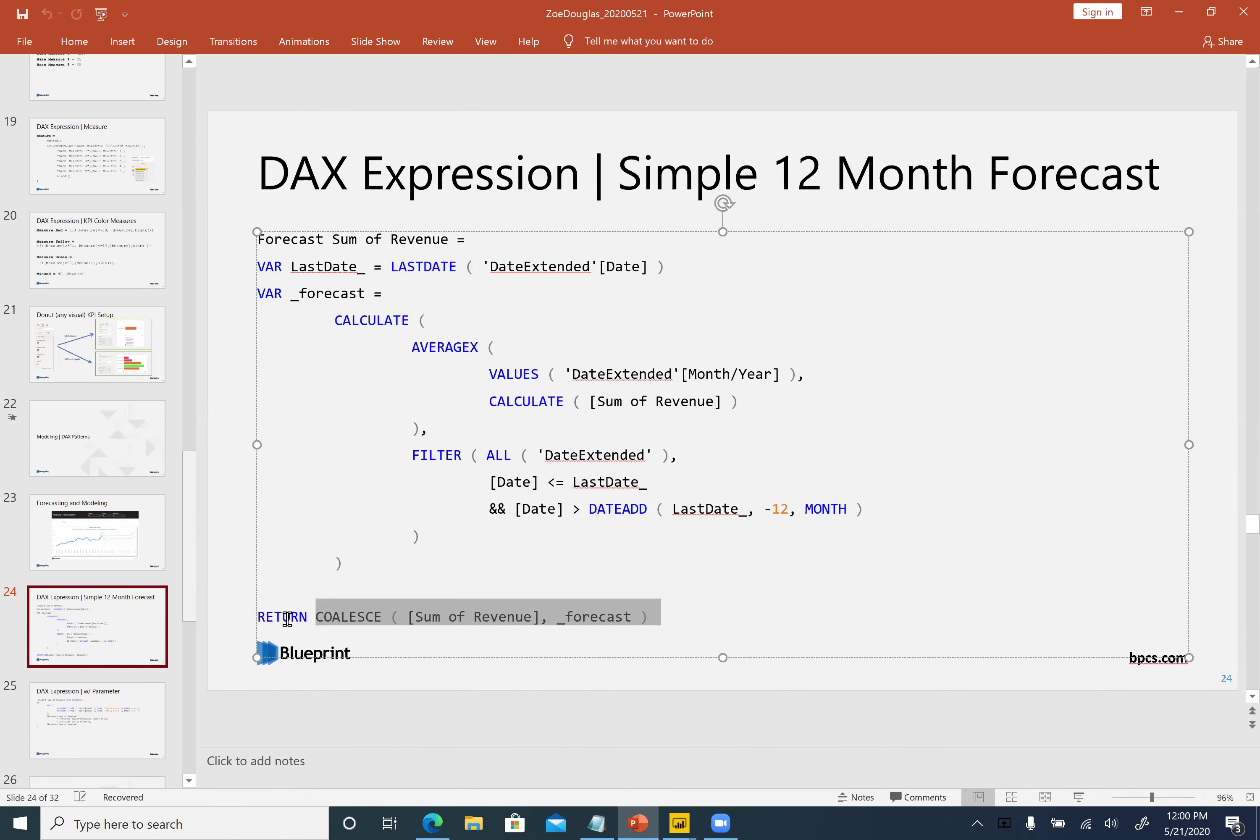
click(292, 542)
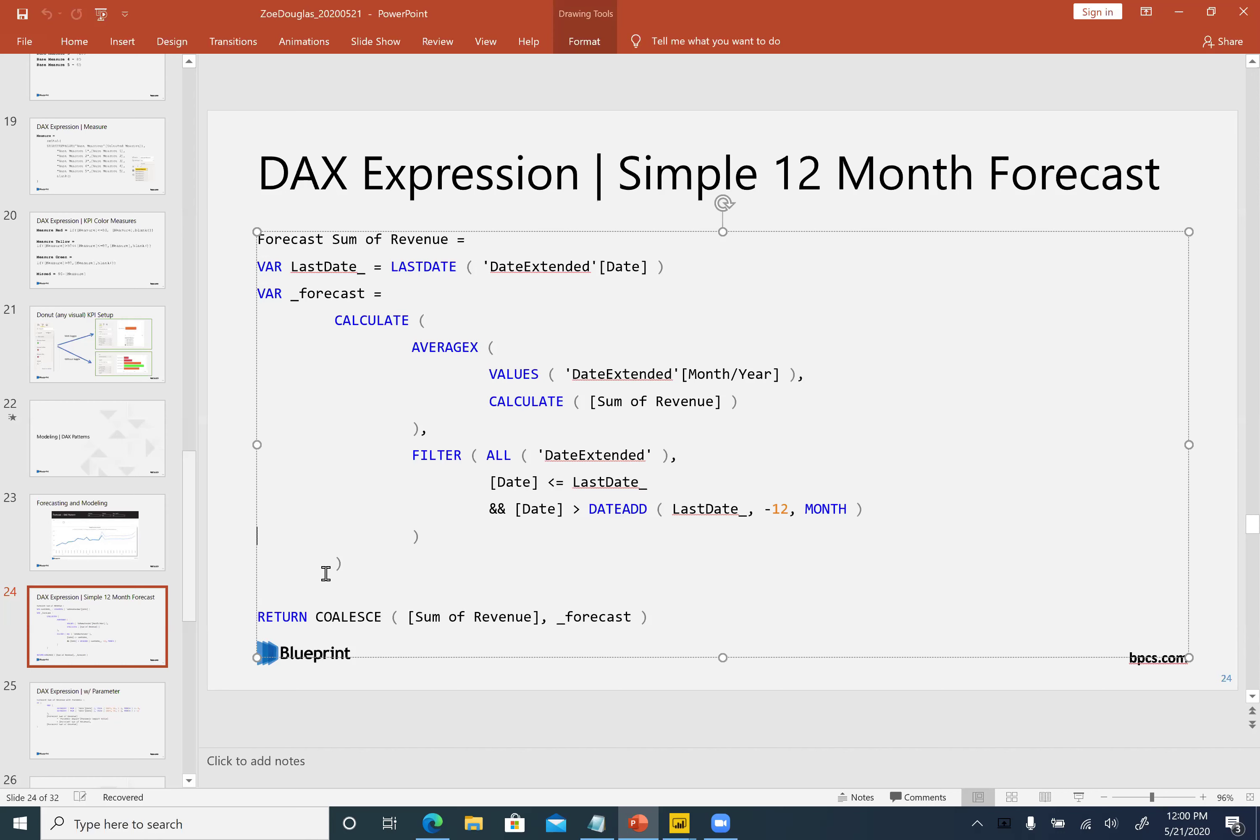
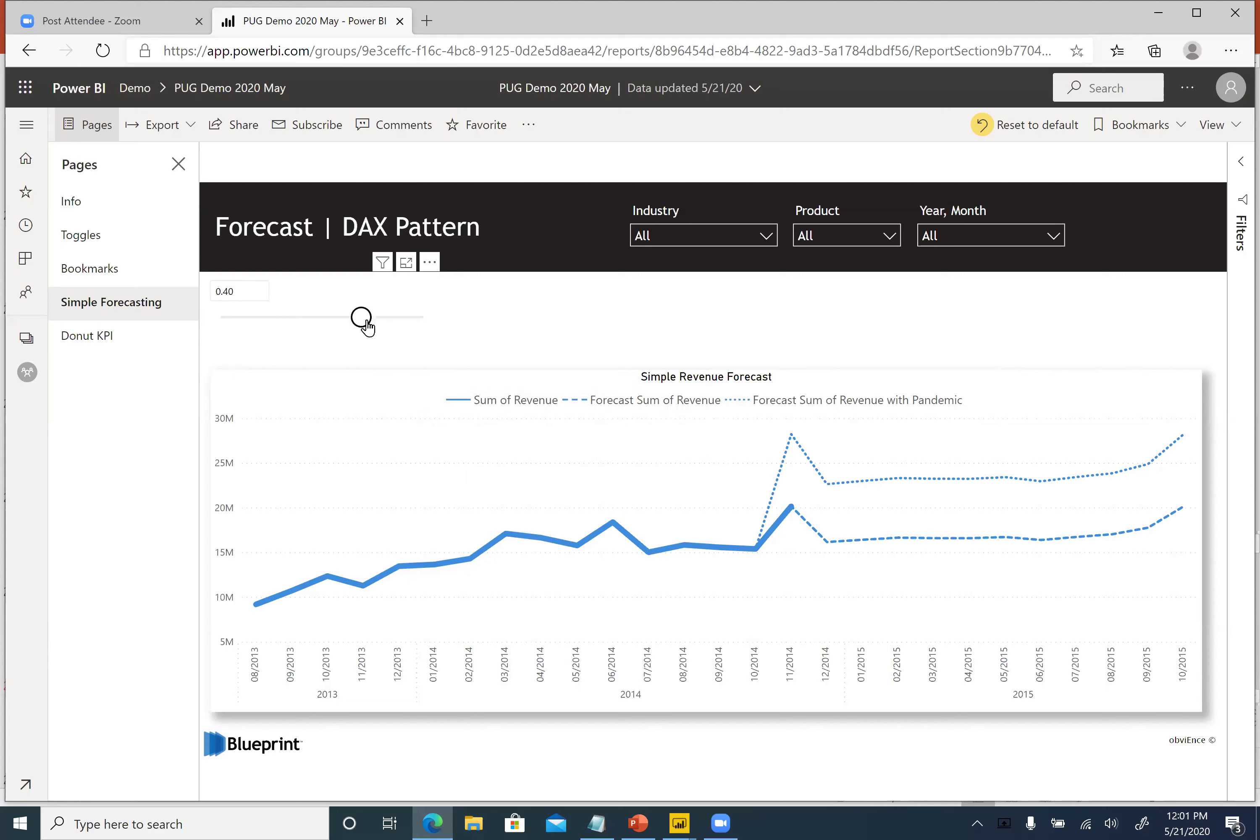
Set the slider above the Simple Revenue Forecast chart to 0.30 in the Edge report.
mouse_move(367, 325)
mouse_down()
mouse_move(291, 324)
mouse_move(348, 325)
mouse_up()
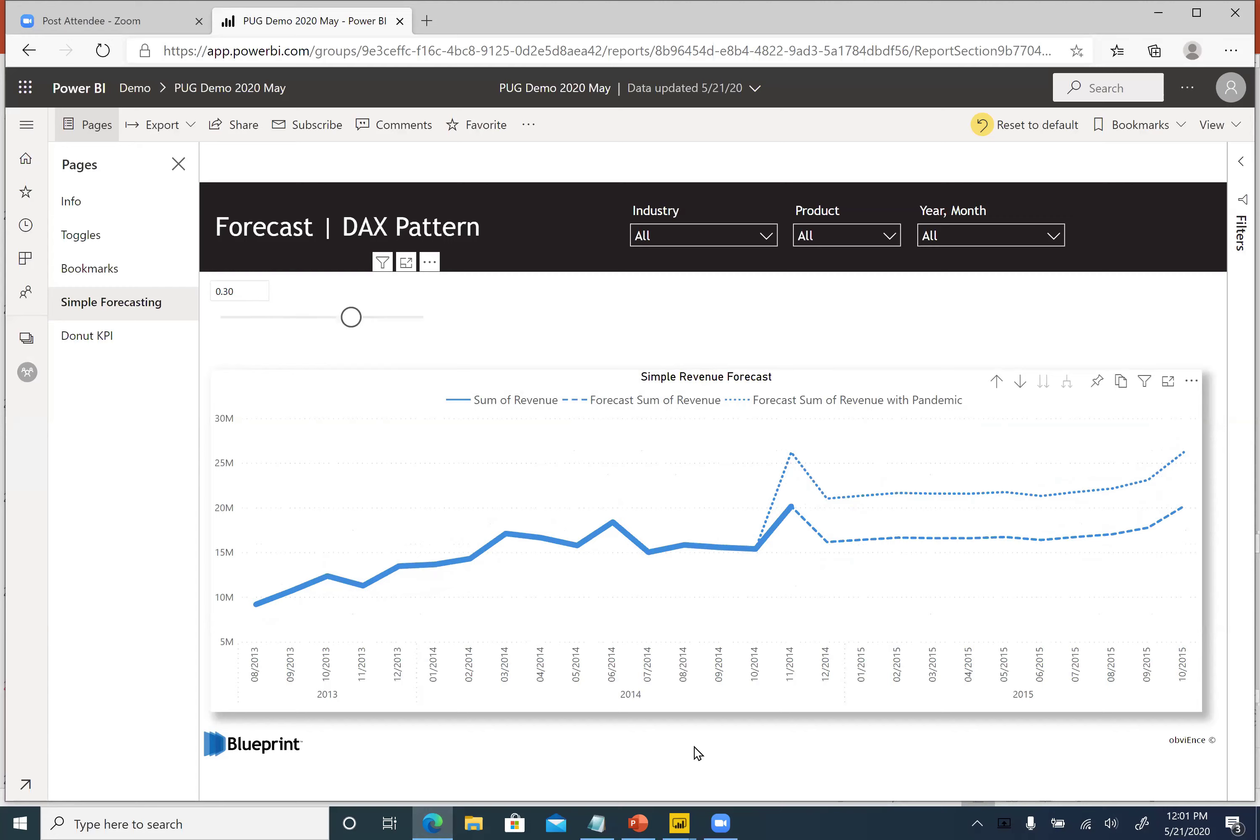
Switch to PowerPoint and show slide 25, DAX Expression | w/ Parameter.
key(alt+Tab)
scroll(118, 651, down, 2)
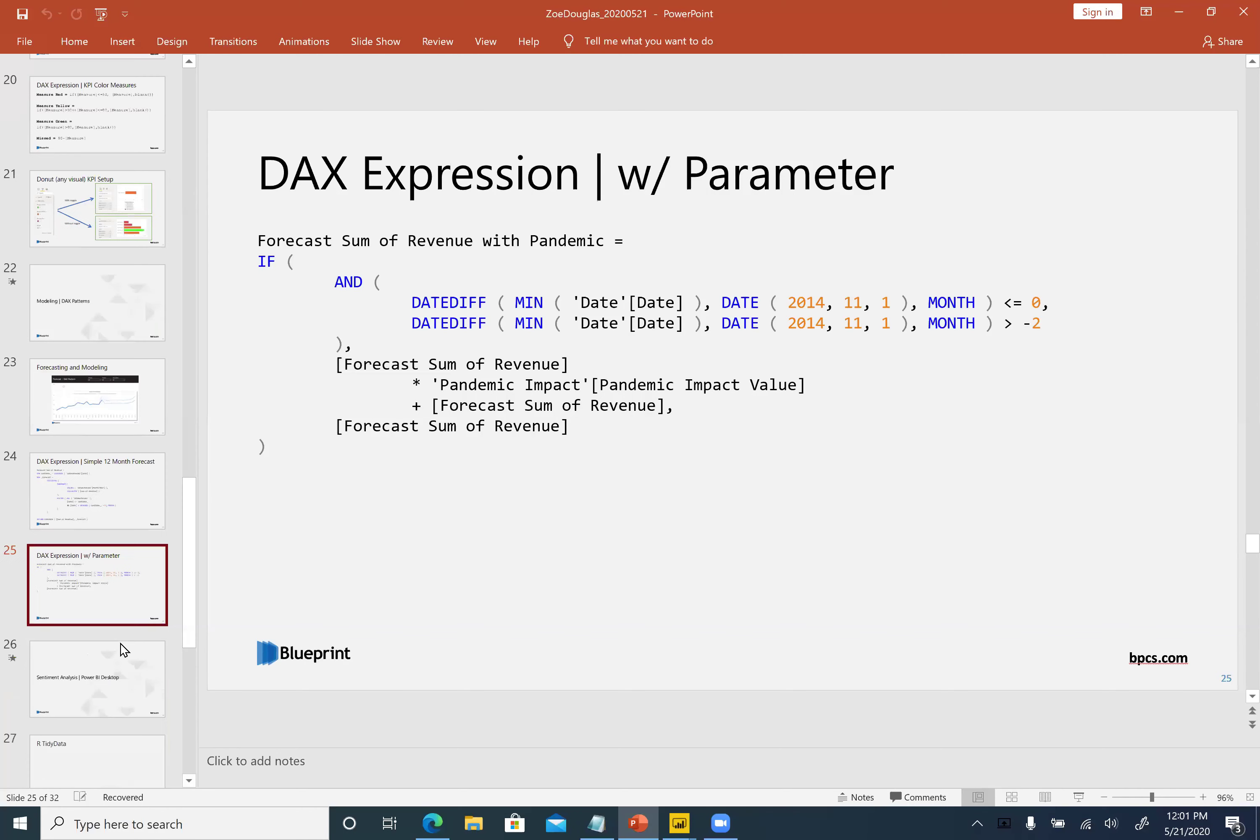
click(117, 665)
click(117, 621)
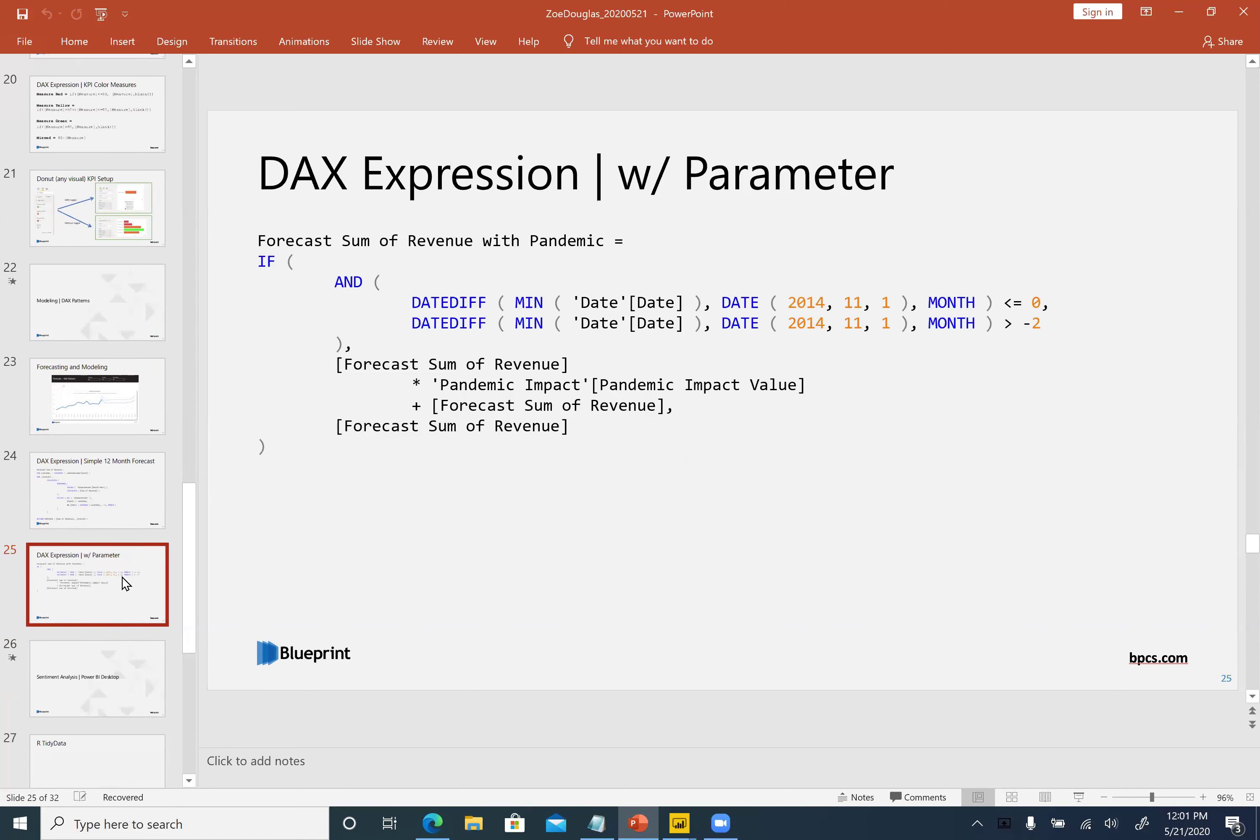
Look ahead through the remaining slide thumbnails and switch back to the Simple Forecasting report page in Edge.
scroll(121, 563, down, 2)
scroll(125, 542, down, 2)
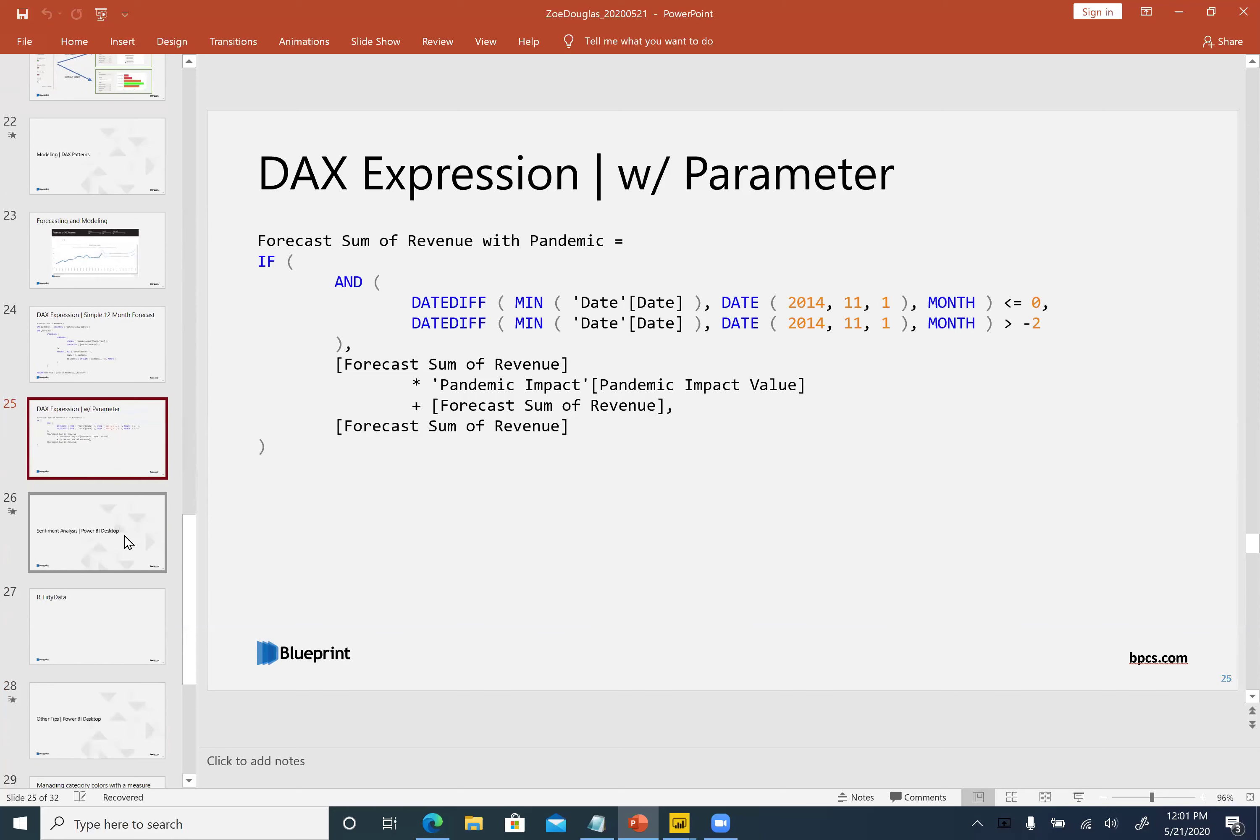
scroll(132, 464, down, 3)
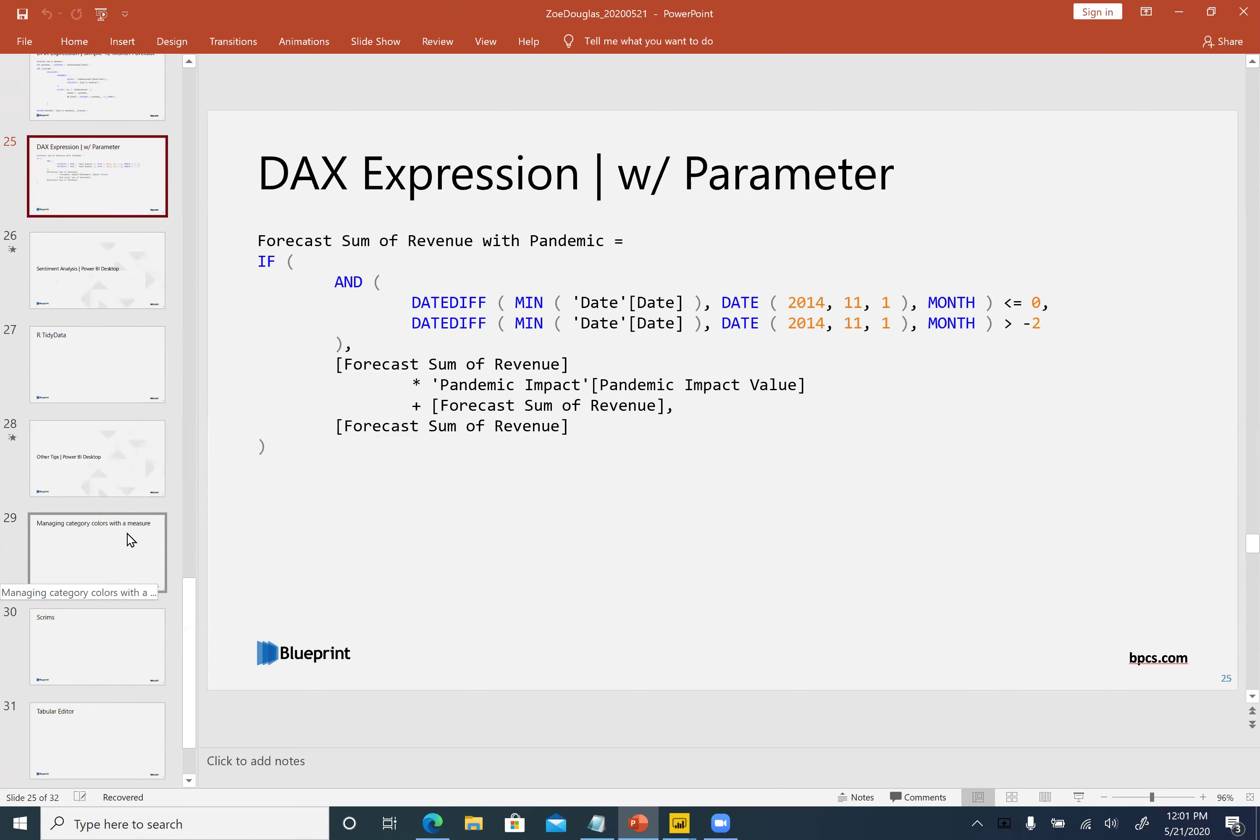
scroll(132, 469, up, 10)
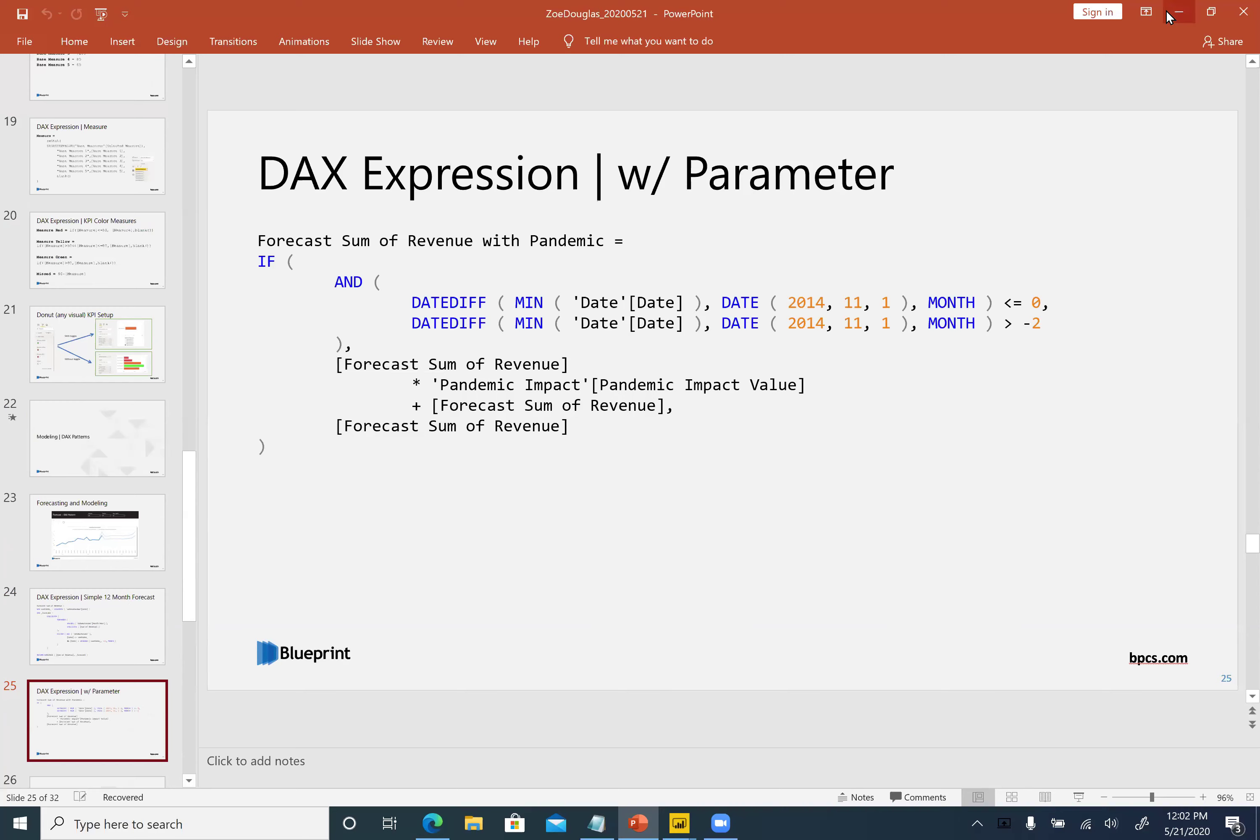
key(alt+Tab)
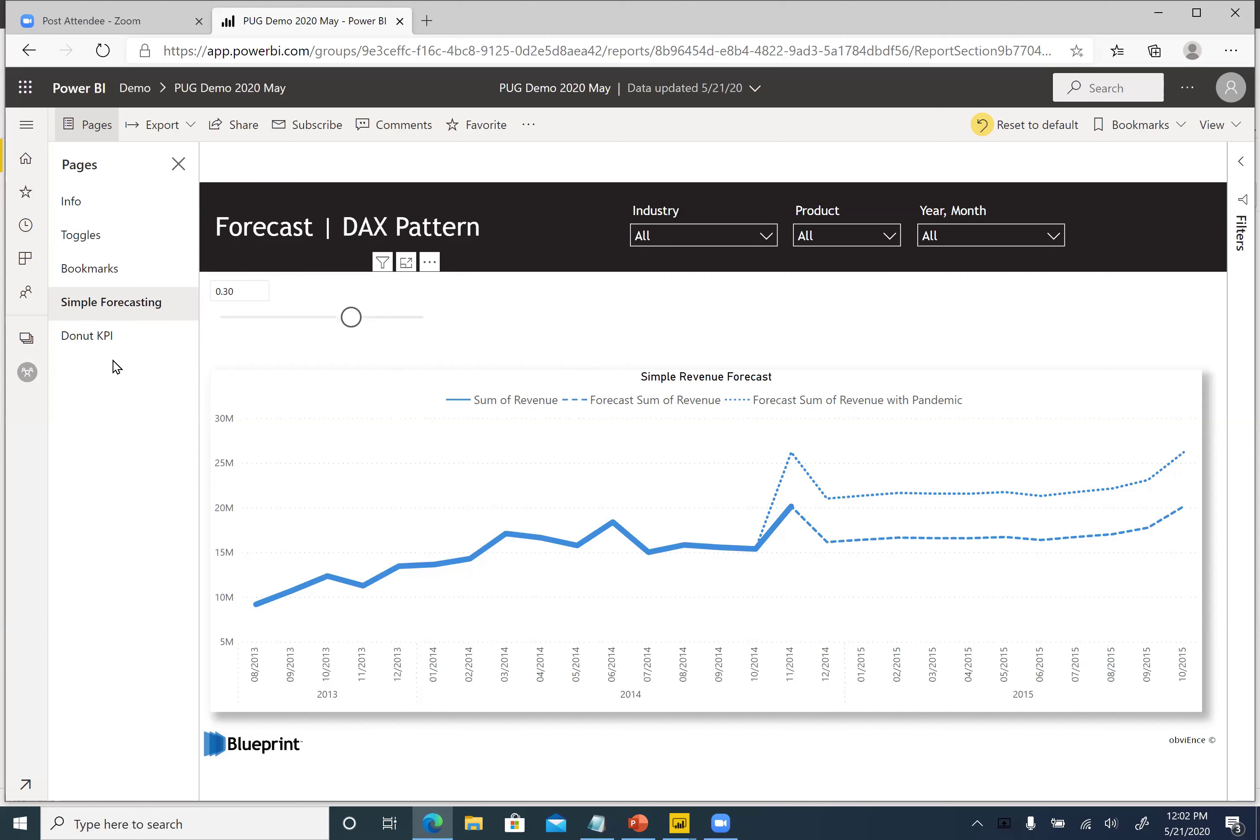
Switch to Power BI Desktop and bring up the PUG Demo 2020 May report.
click(679, 823)
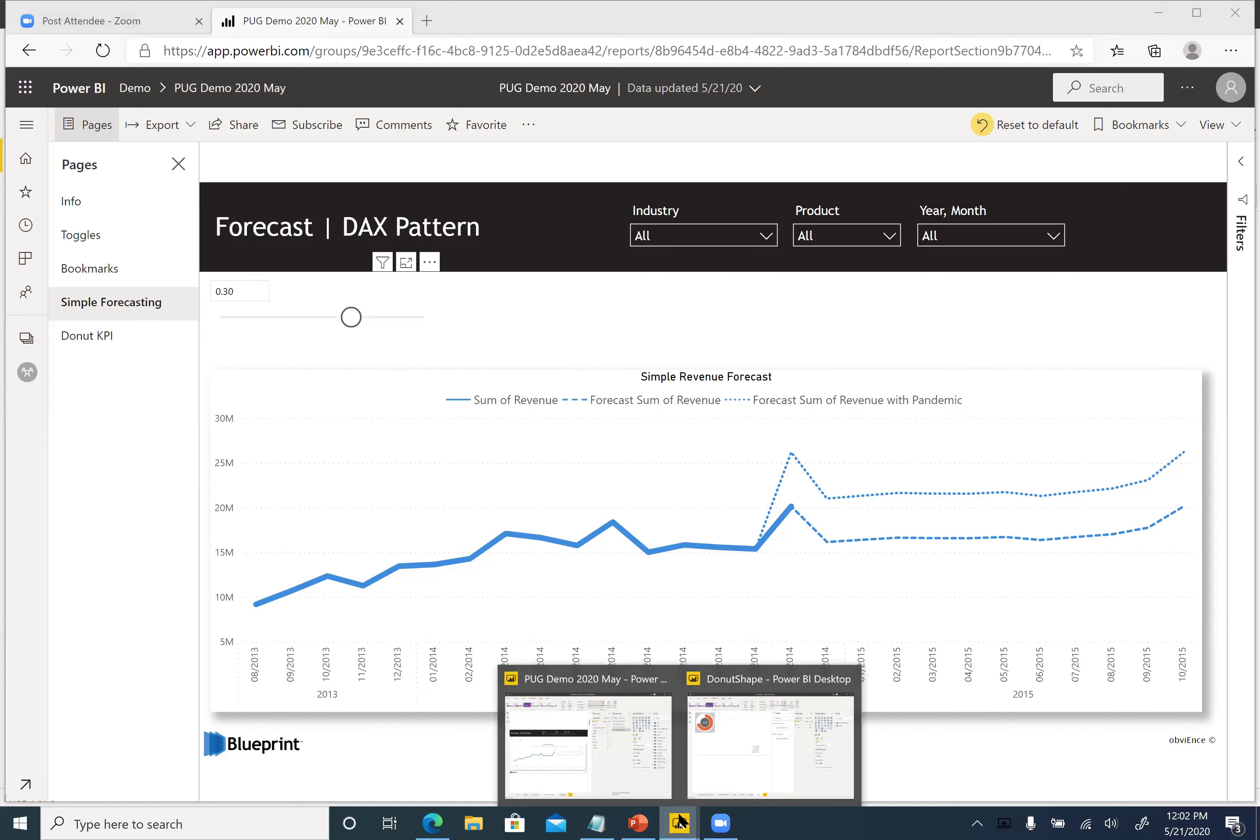
click(712, 743)
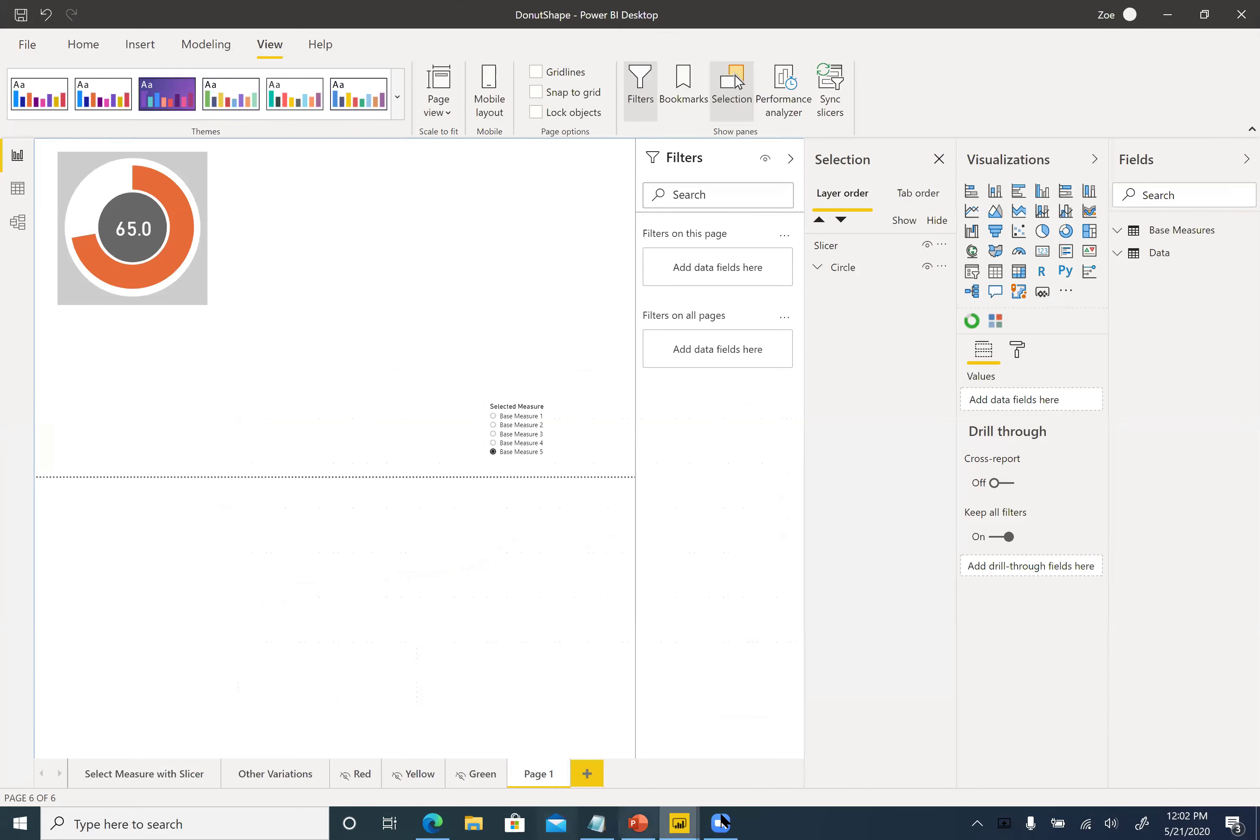
mouse_move(680, 823)
click(596, 756)
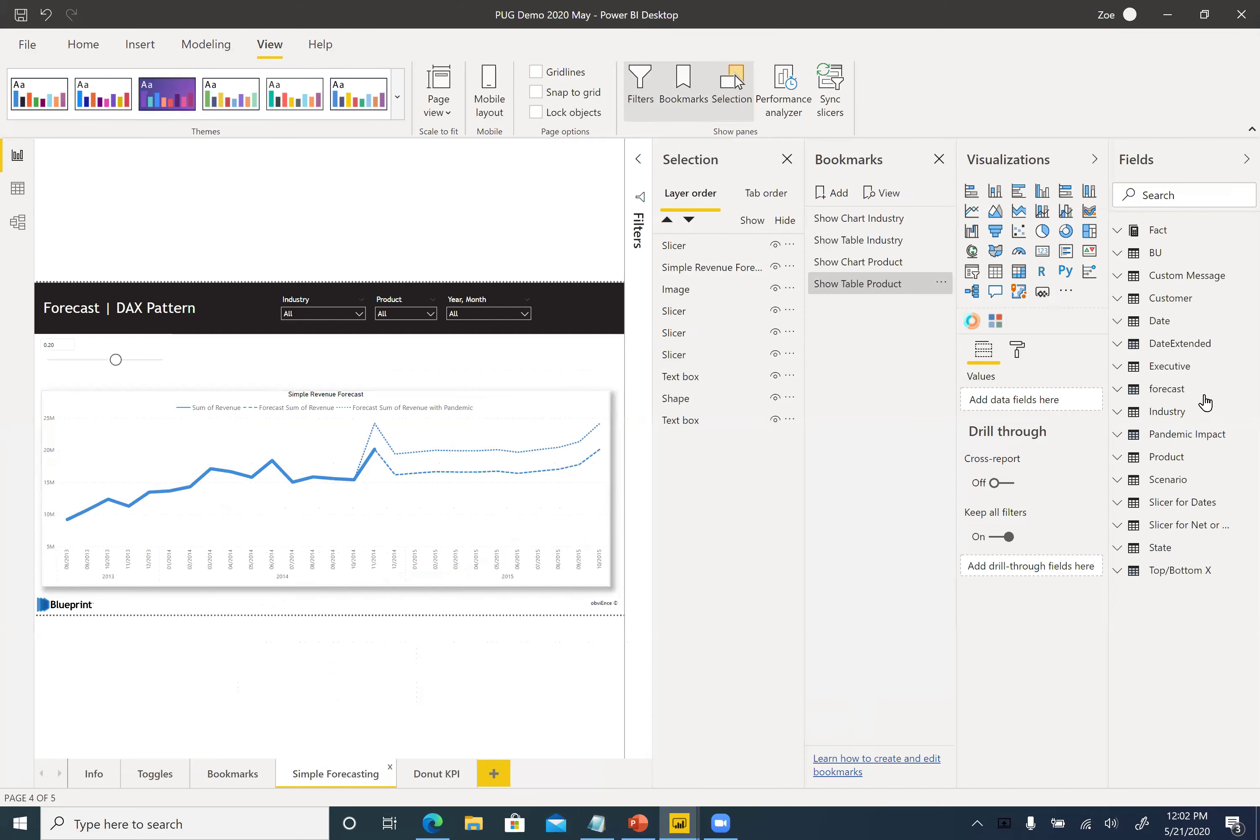
Expand the Fact table, look through its numbered measure folders, and widen the Fields pane so measure names are readable.
click(1119, 233)
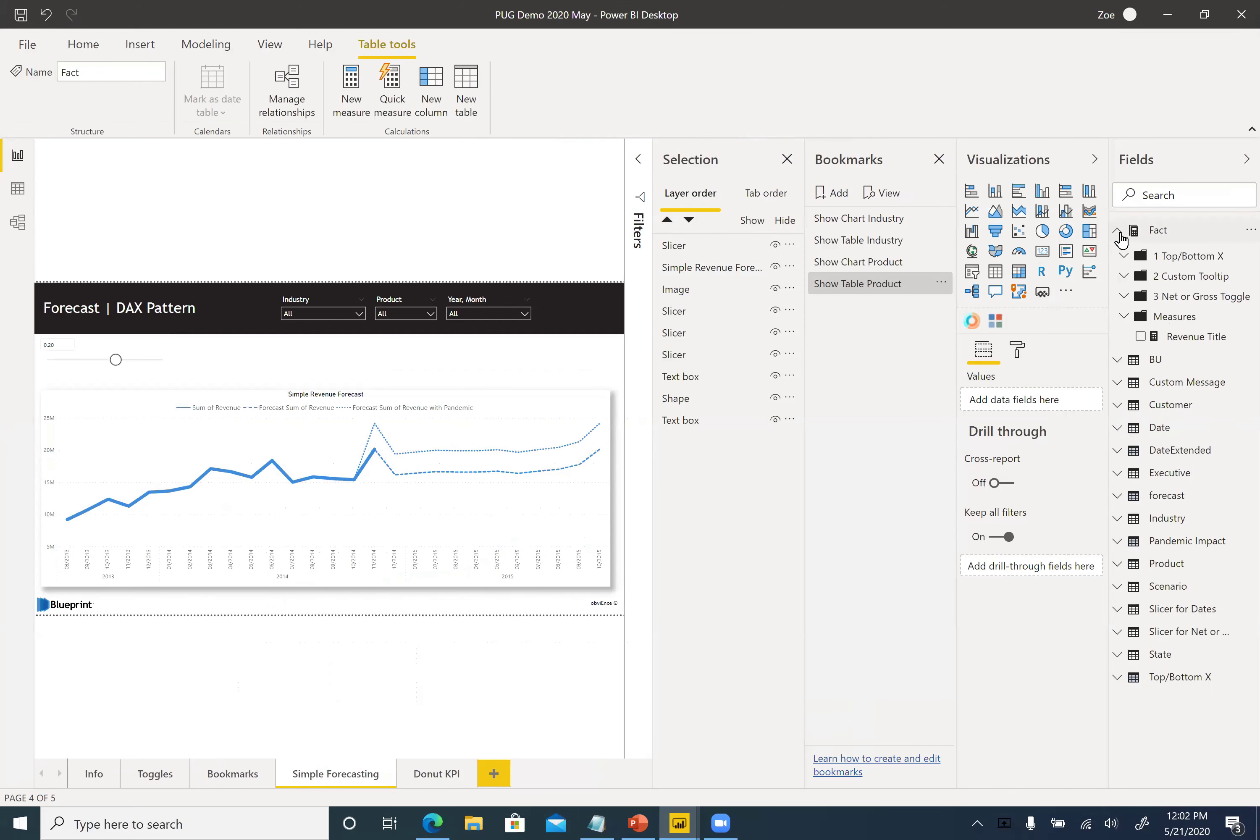
click(1124, 255)
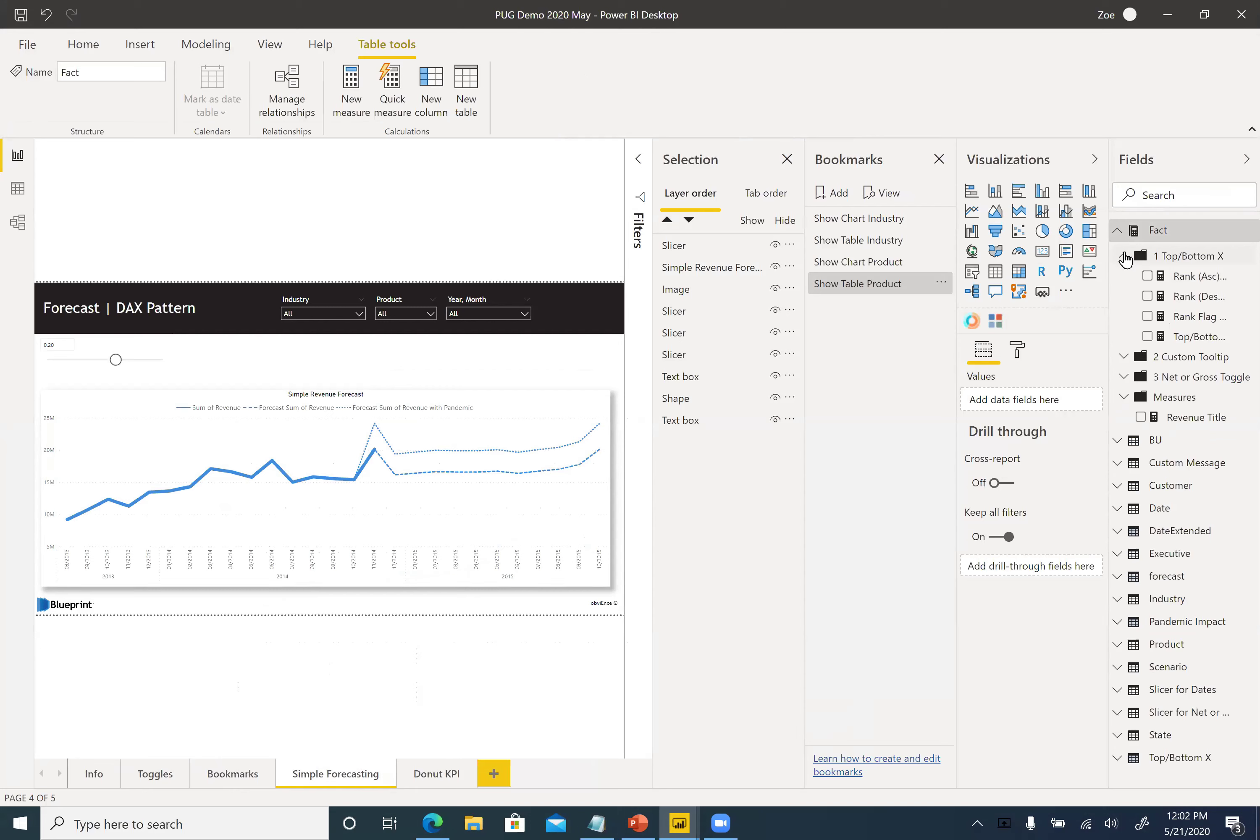
click(1124, 256)
click(1124, 278)
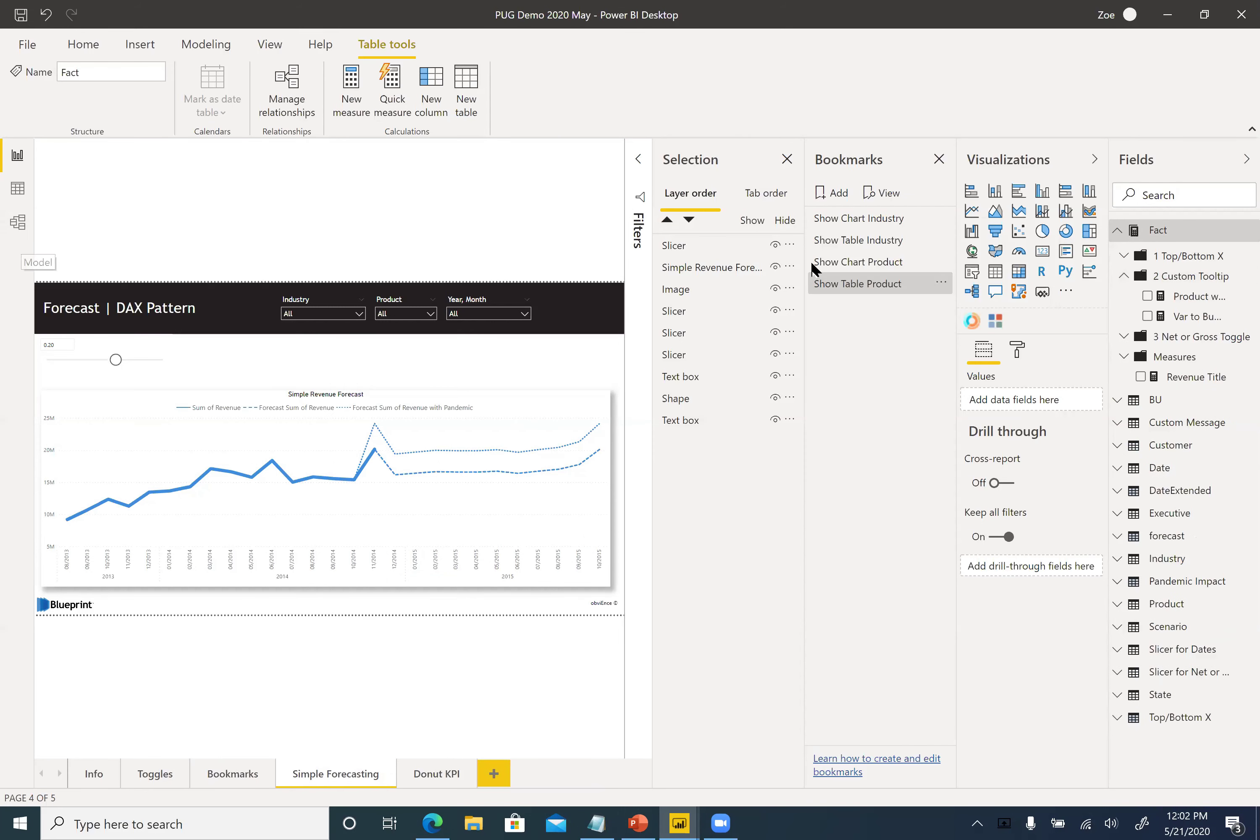
click(1123, 337)
click(1123, 337)
drag(1108, 328, 1000, 337)
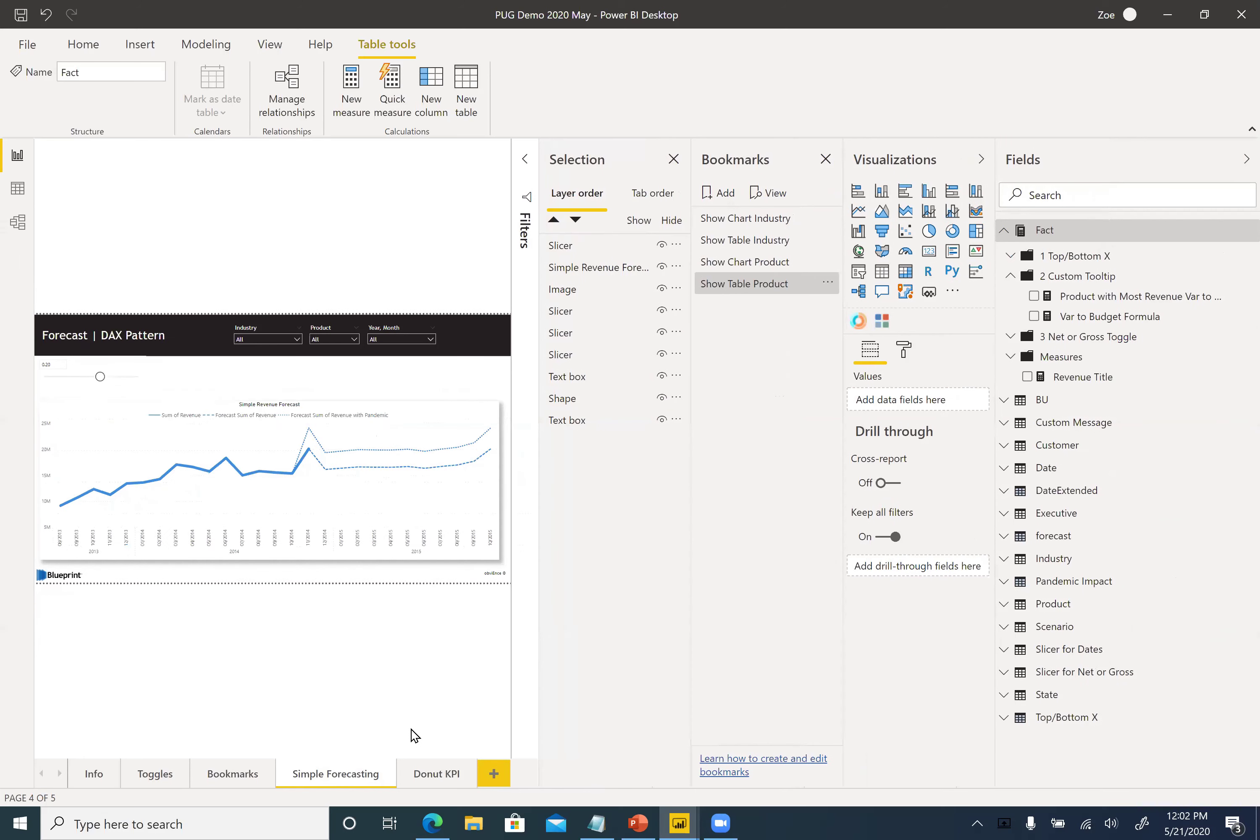
Launch Tabular Editor and connect it to the local instance PUG Demo 2020 May.pbix with Integrated Security.
key(super)
text(tabular)
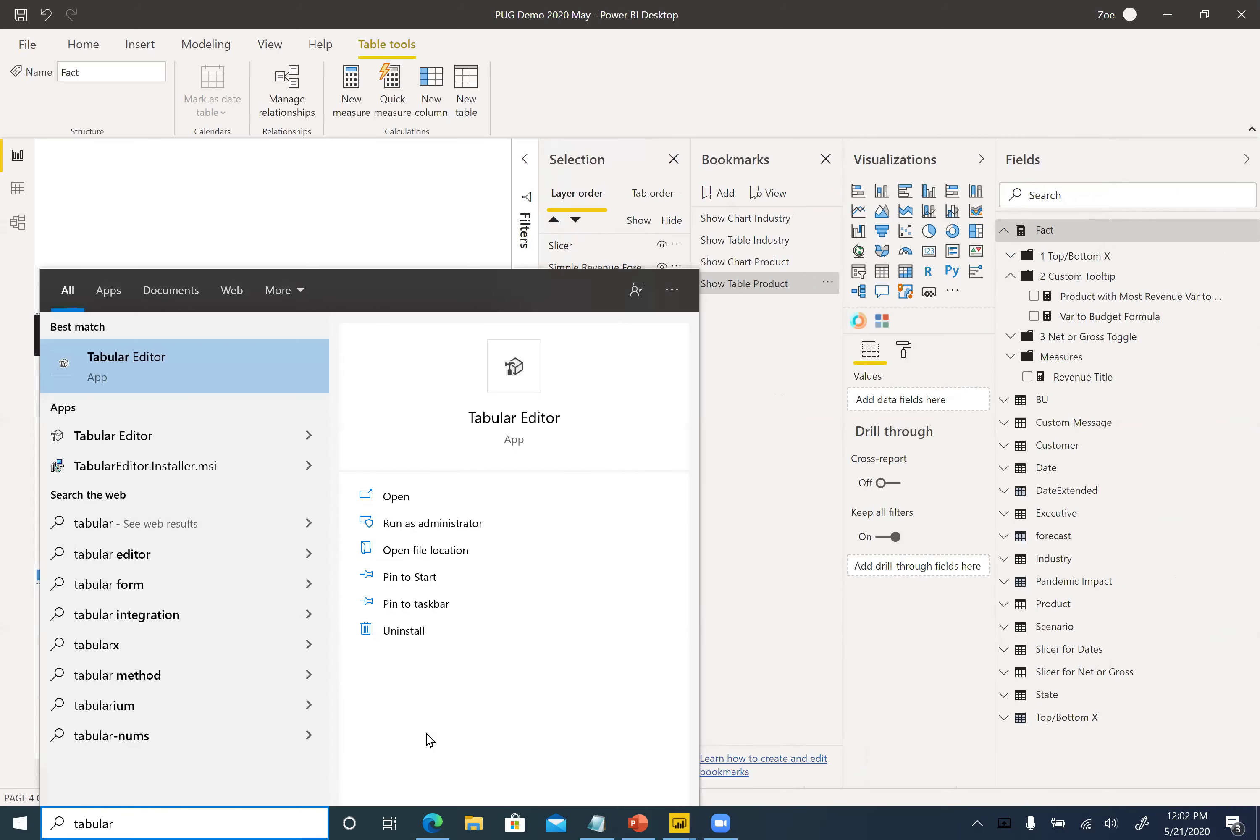
key(Escape)
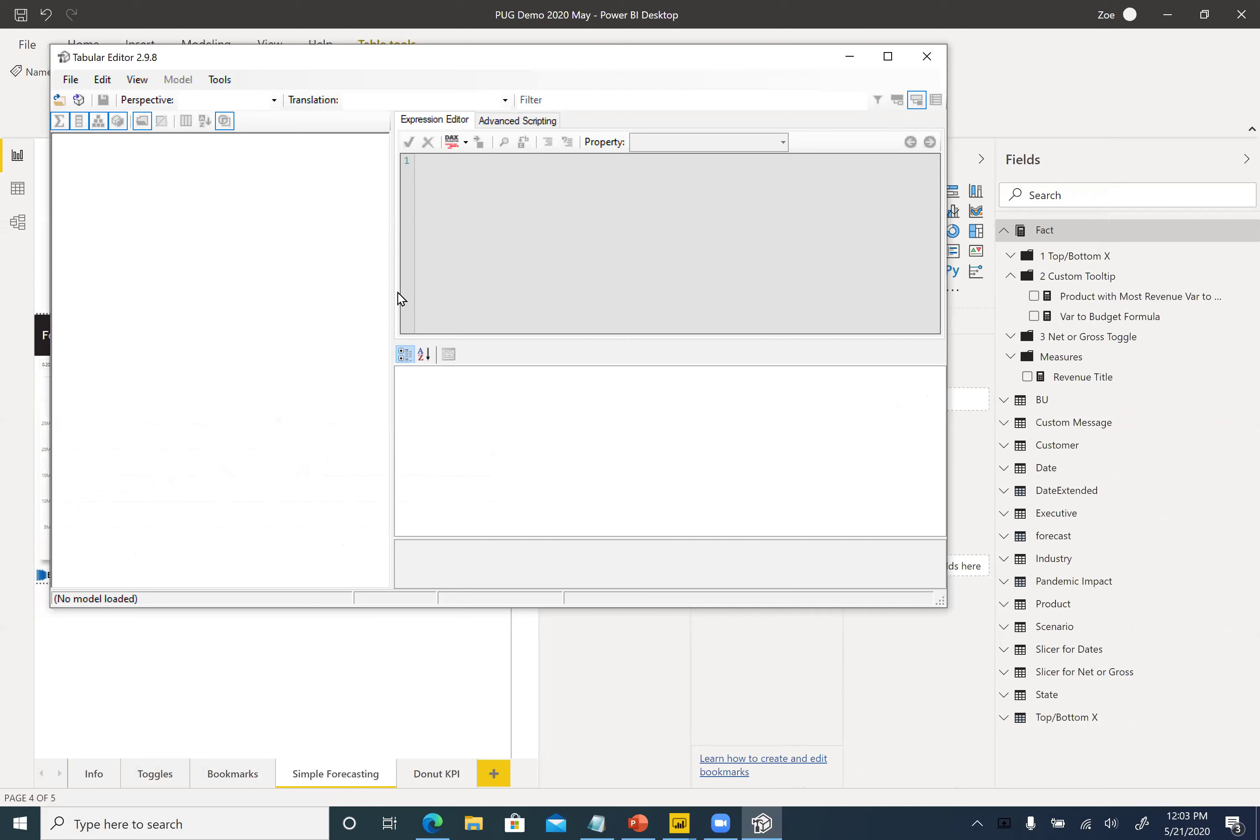
click(80, 101)
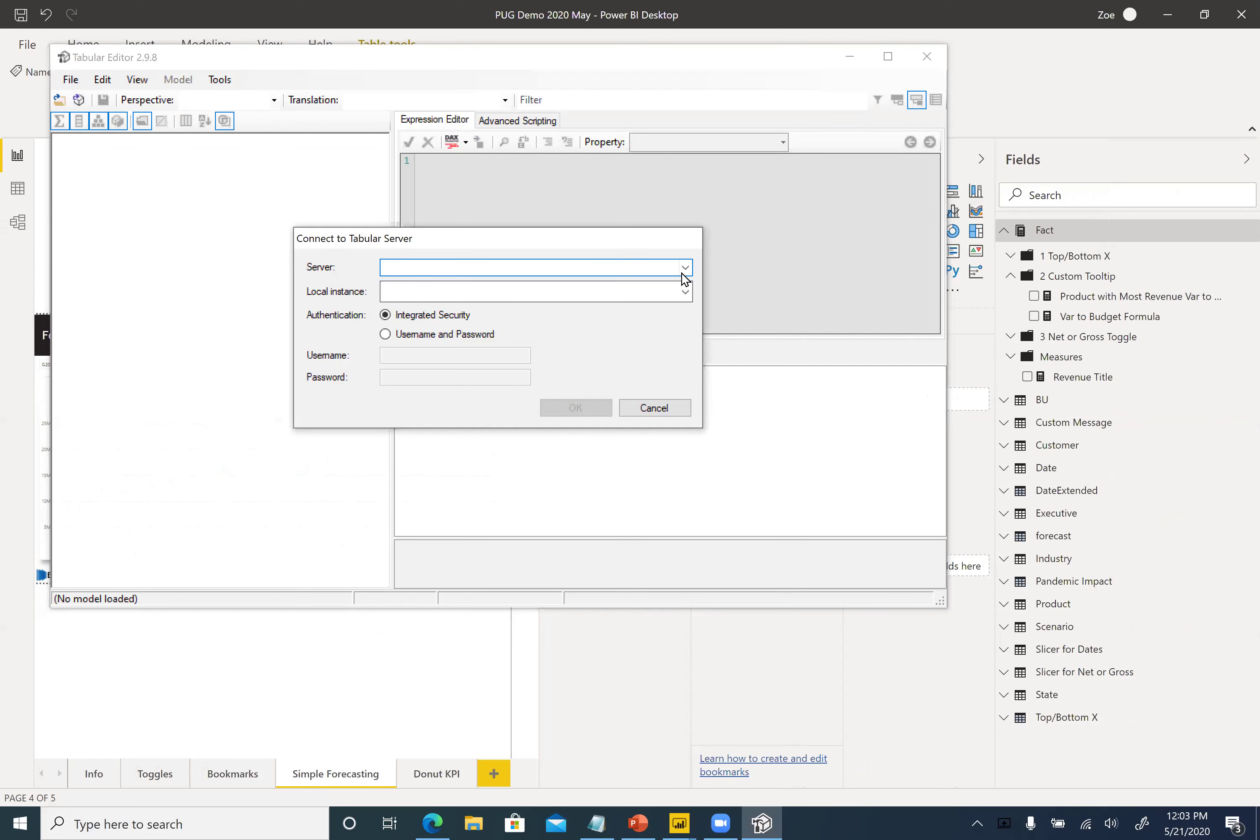
click(685, 295)
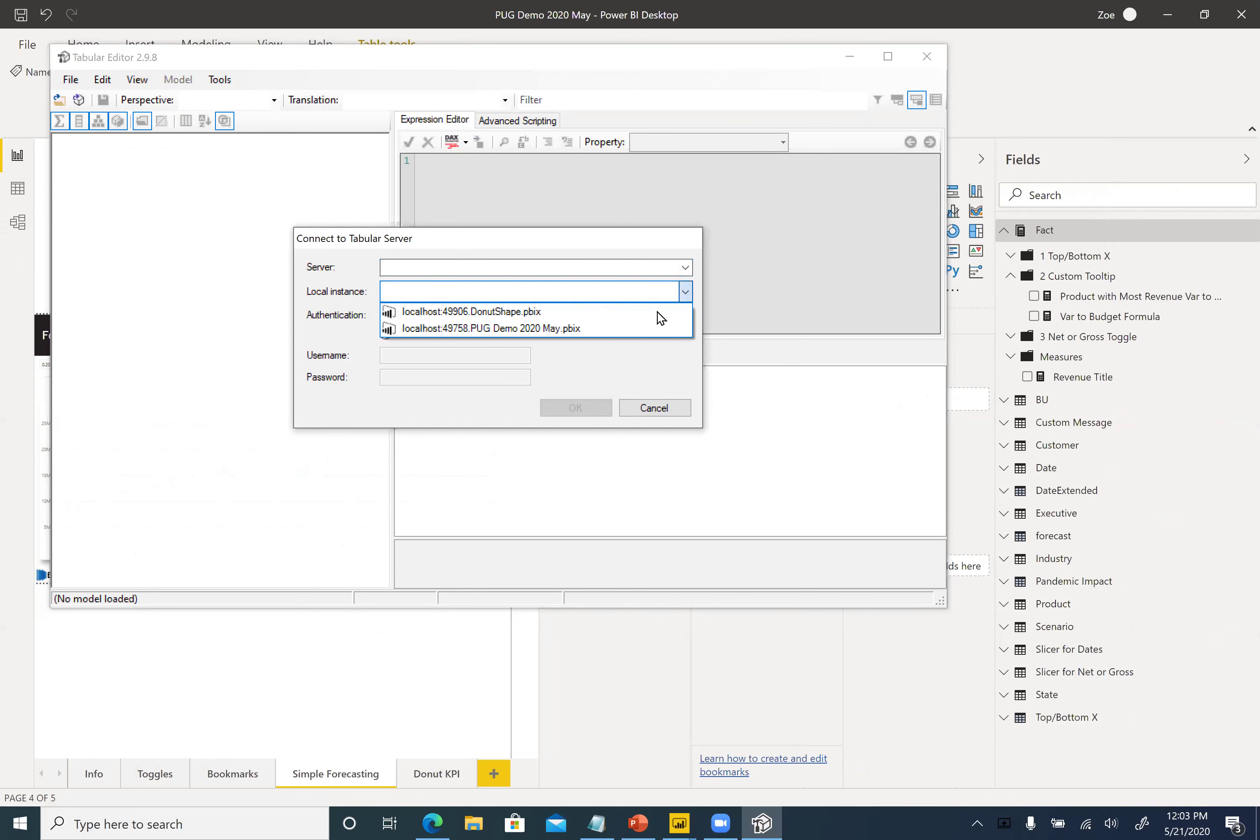
click(649, 329)
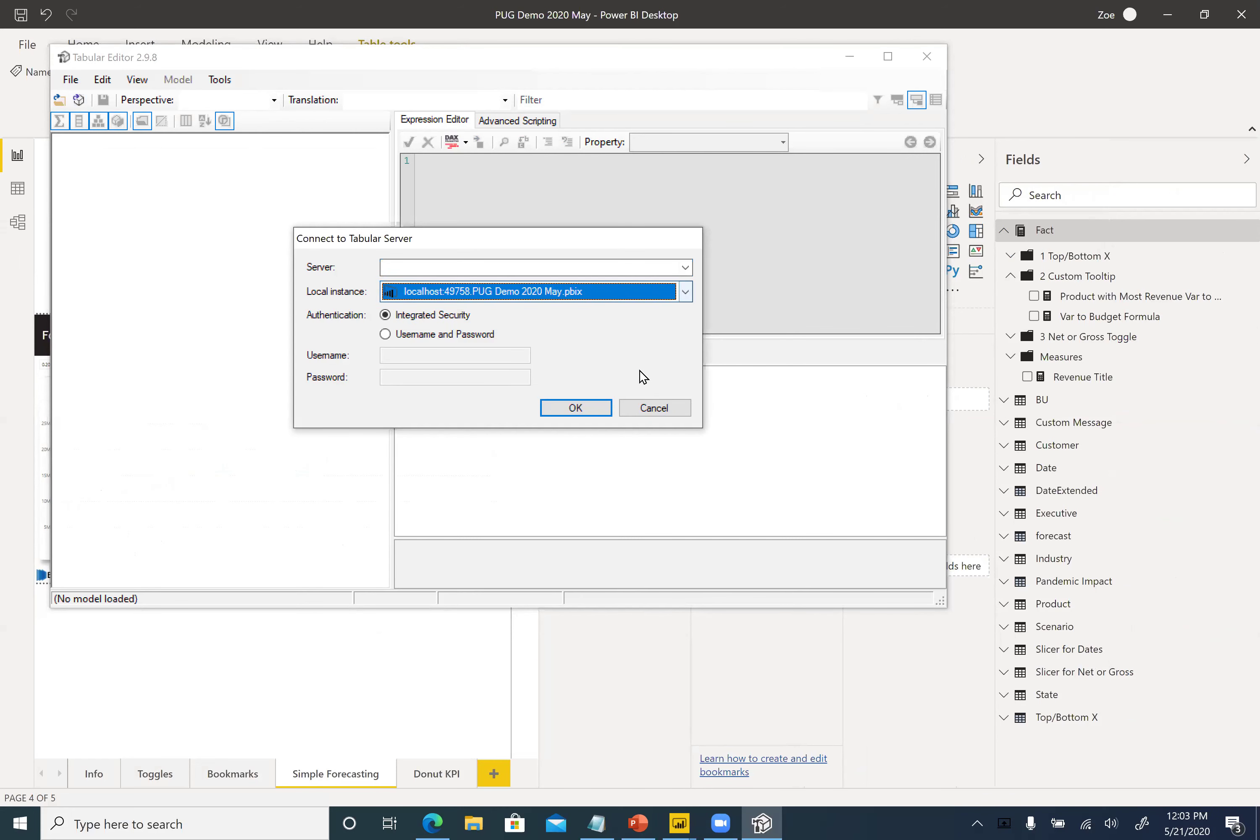
click(577, 410)
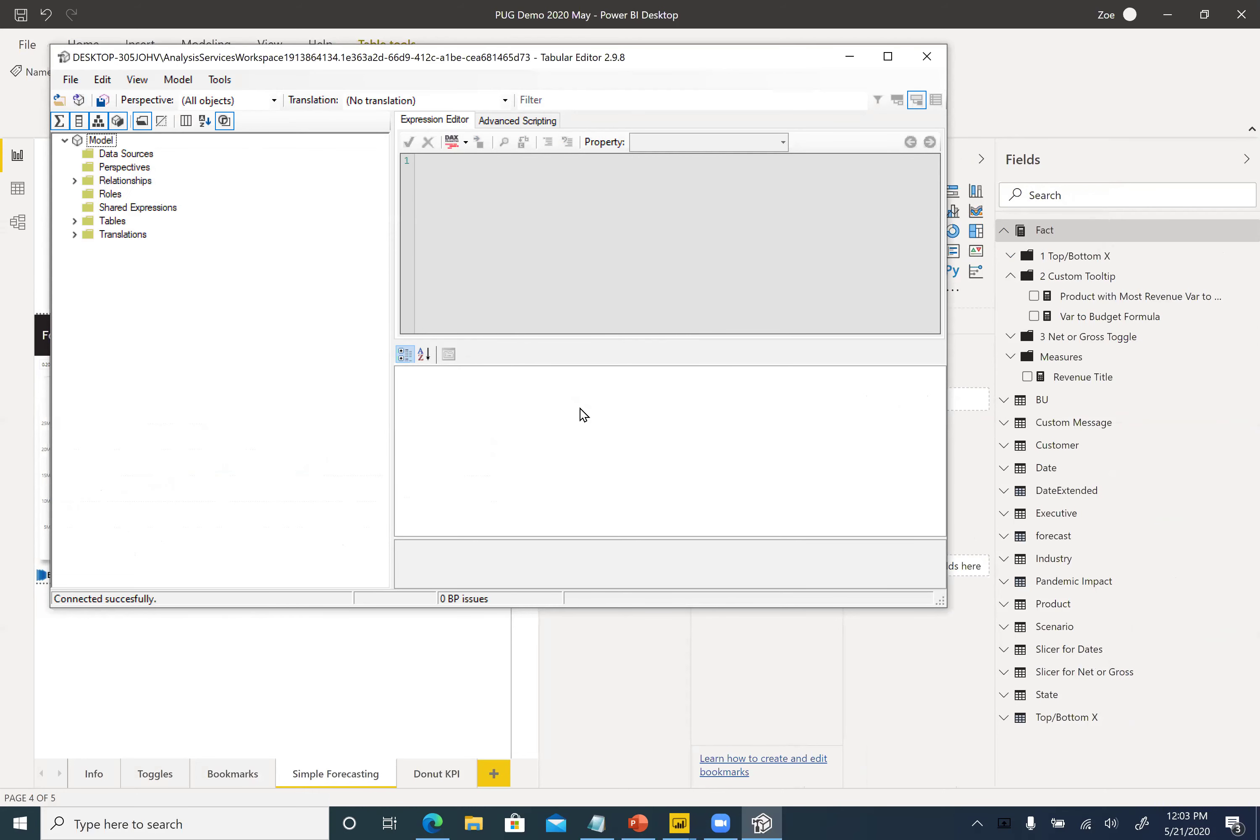
Examine the DAX expressions of the revenue measures in the Fact table's 3 Net or Gross Toggle folder.
click(74, 221)
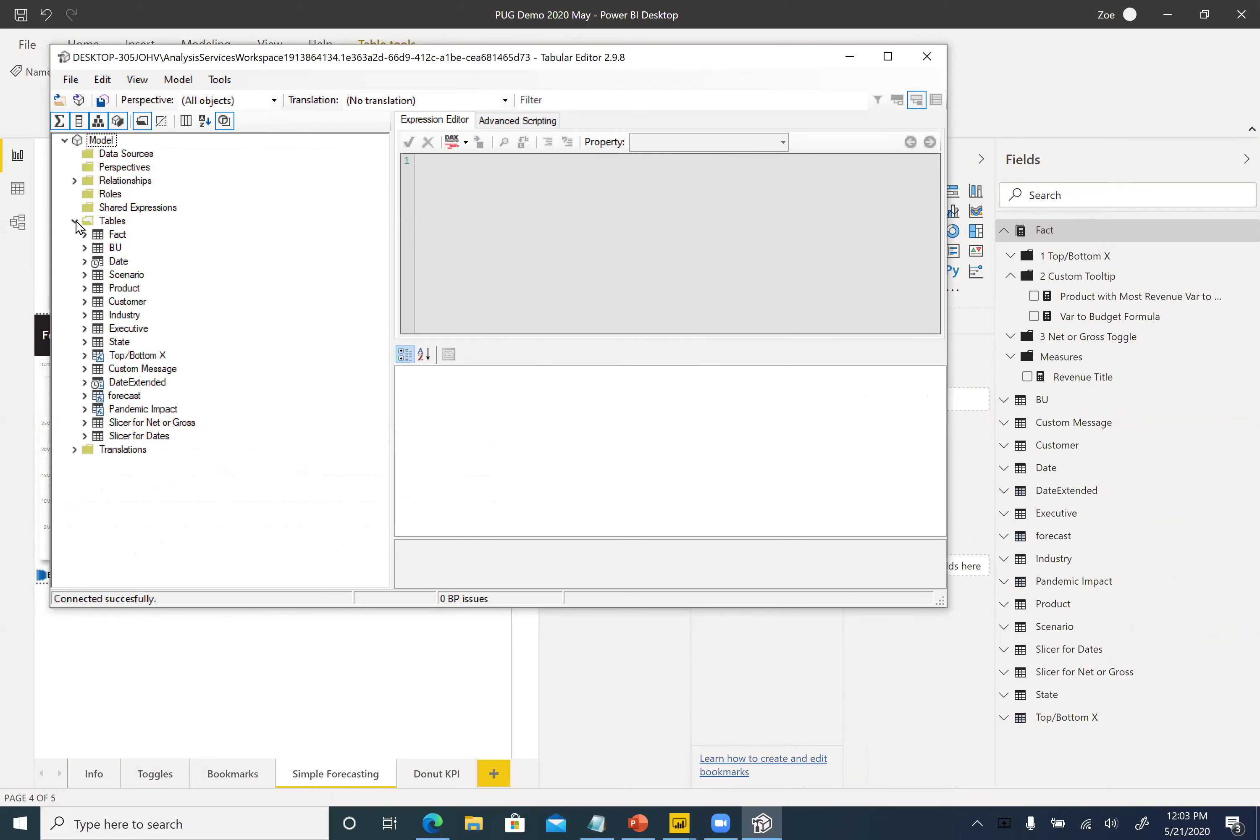
click(85, 234)
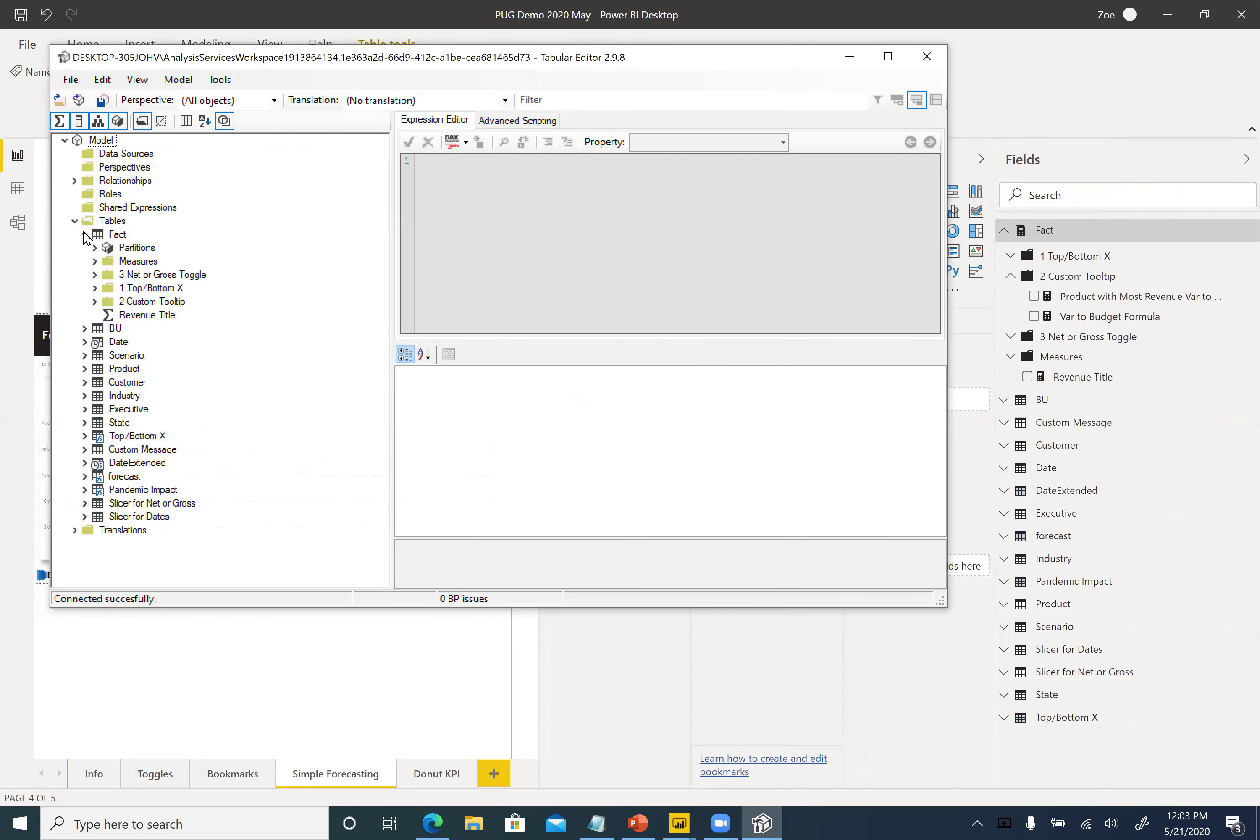
click(133, 262)
click(128, 278)
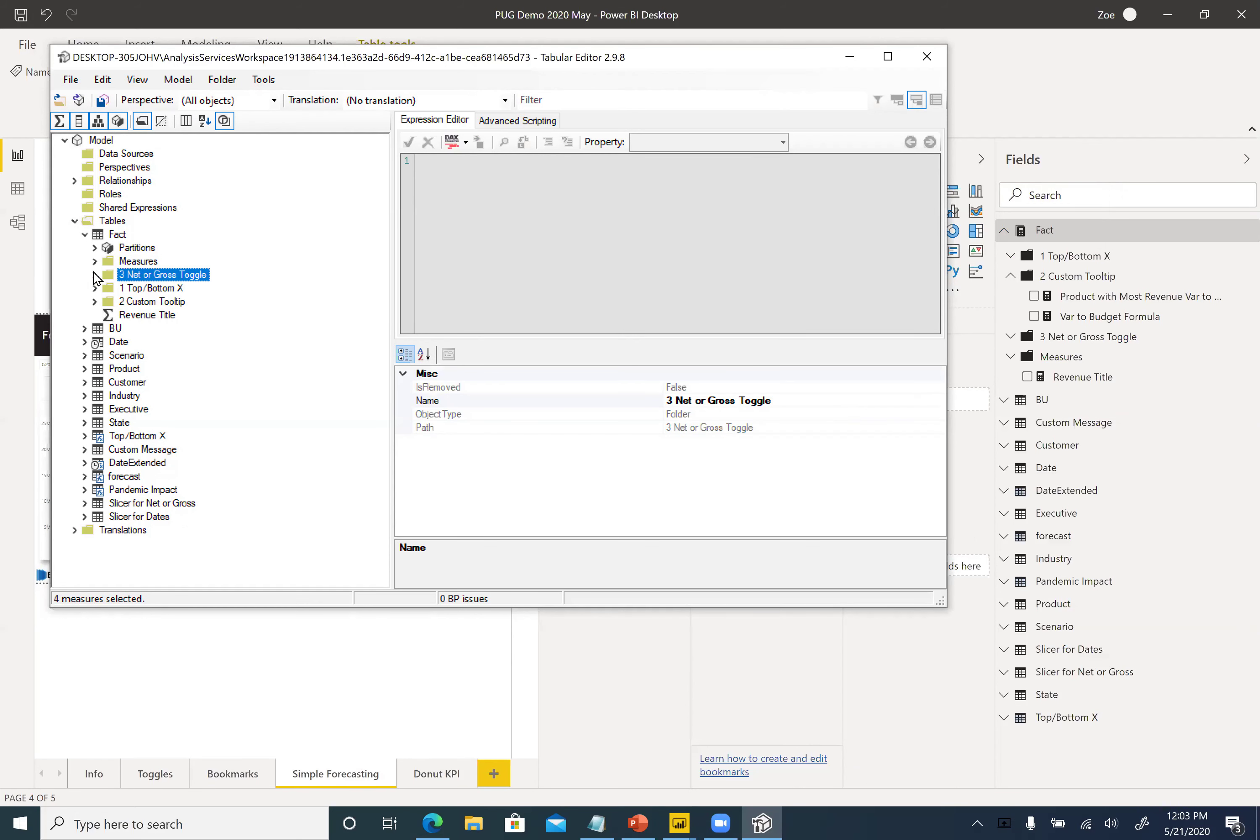
click(95, 275)
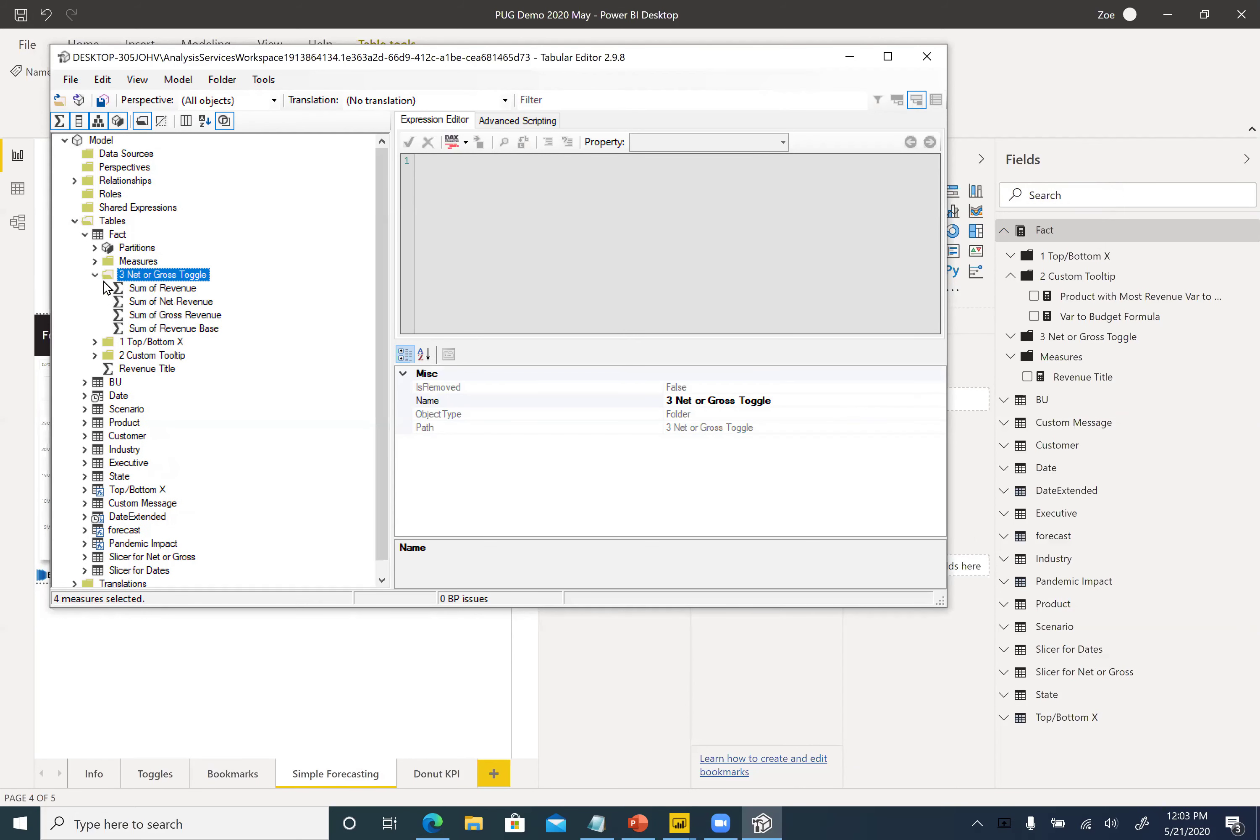
click(158, 289)
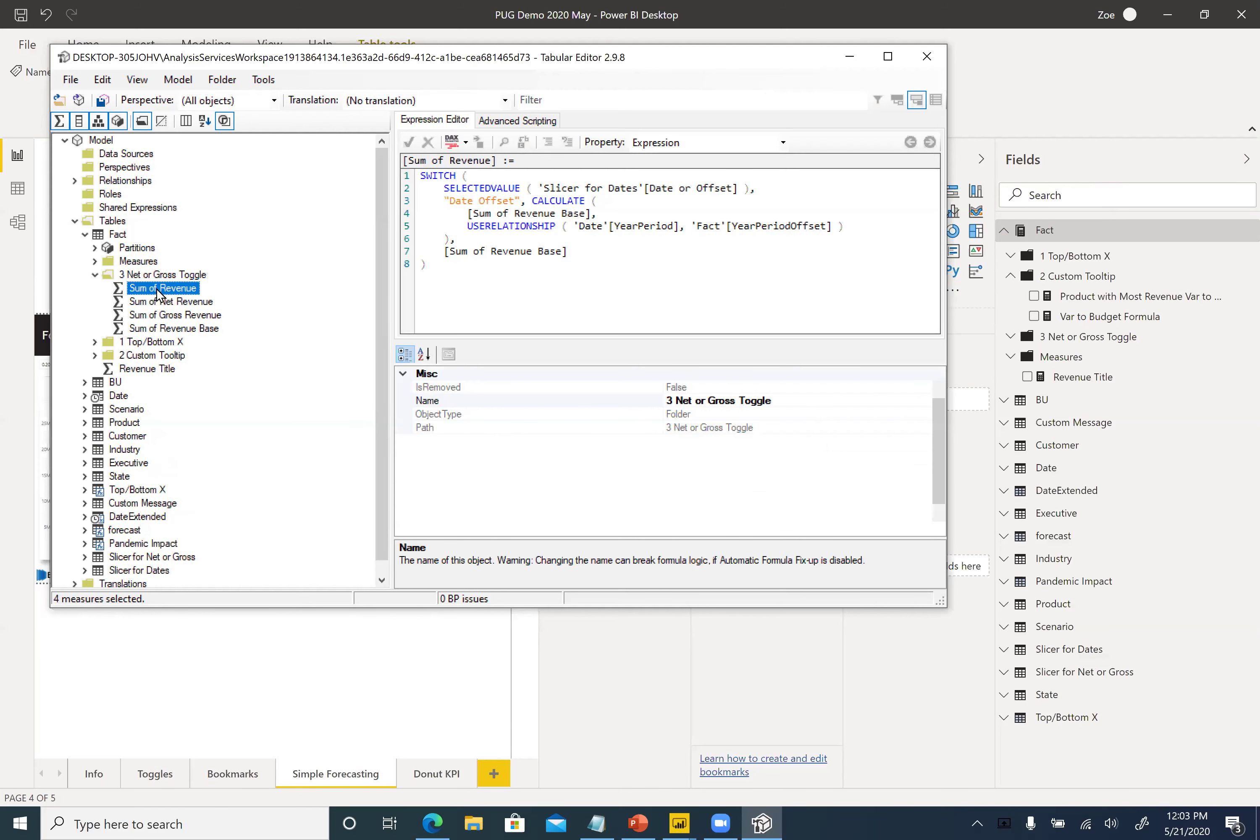
click(164, 316)
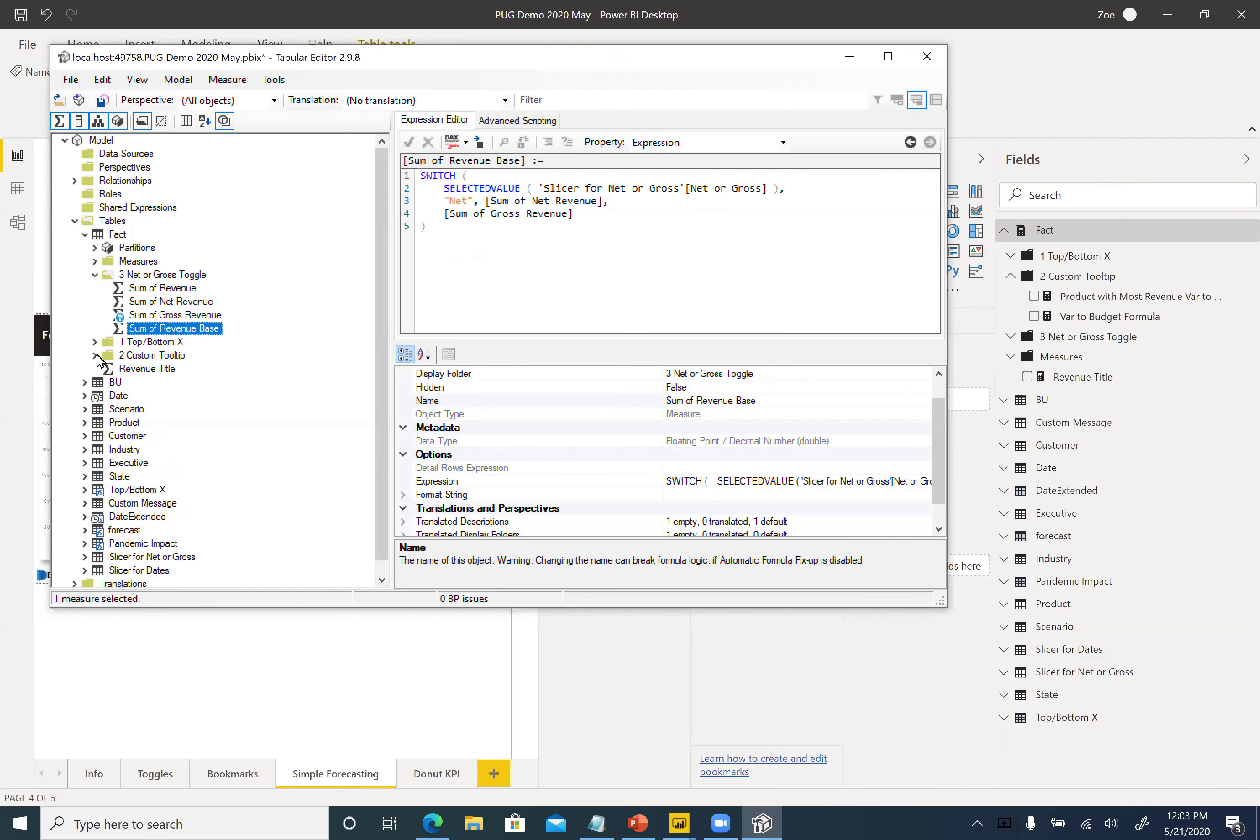
Format the DAX of Product with Most Revenue Var to Budget in 2 Custom Tooltip and save the changes to the connected model.
click(95, 356)
click(179, 382)
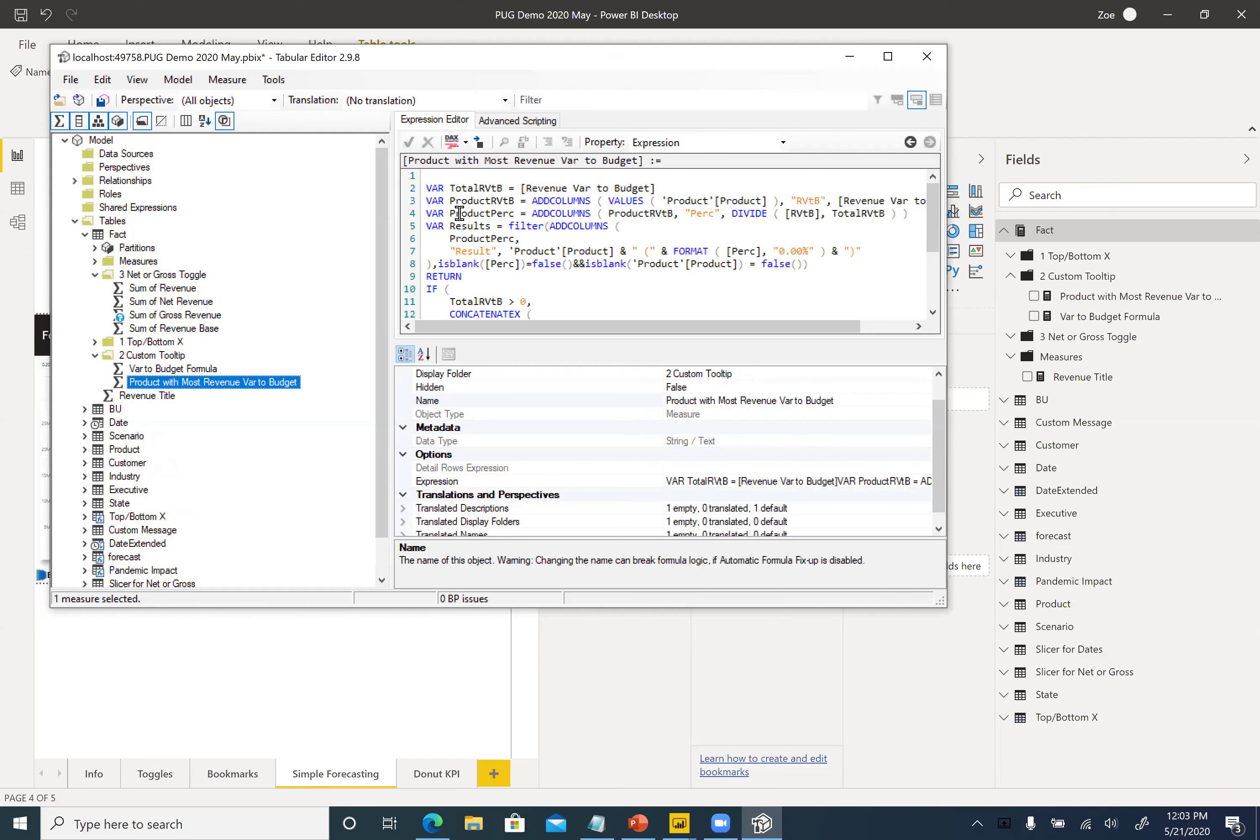
click(457, 144)
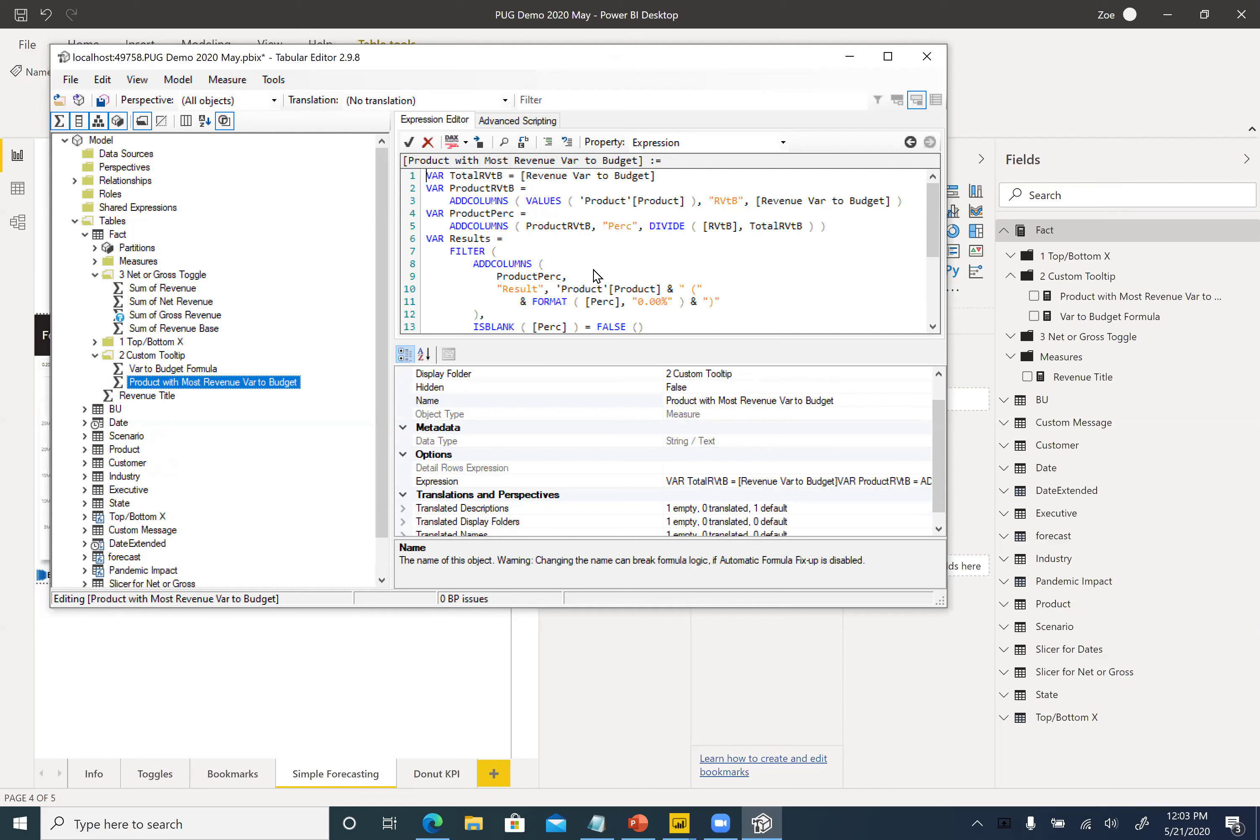
click(103, 101)
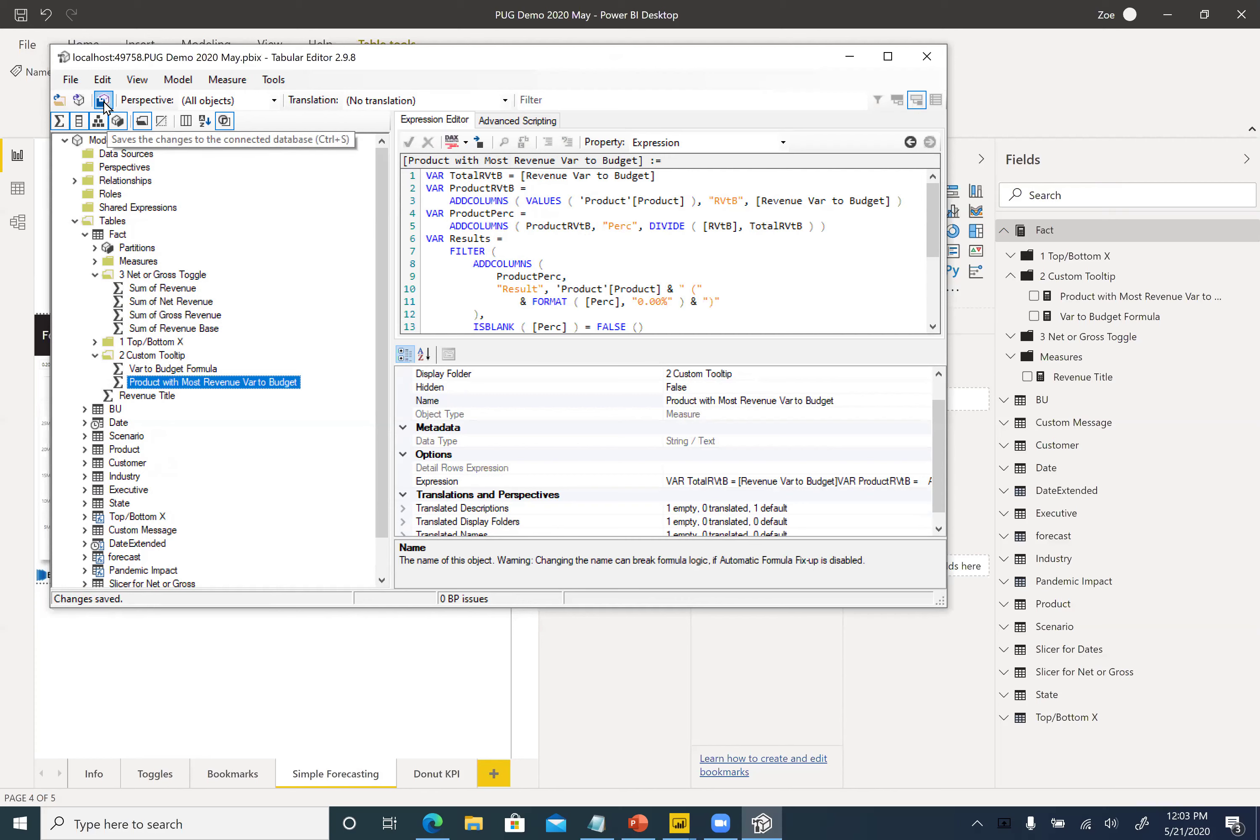
Return to Power BI Desktop, close the Selection pane, save the report, and collapse the Fields pane.
click(604, 672)
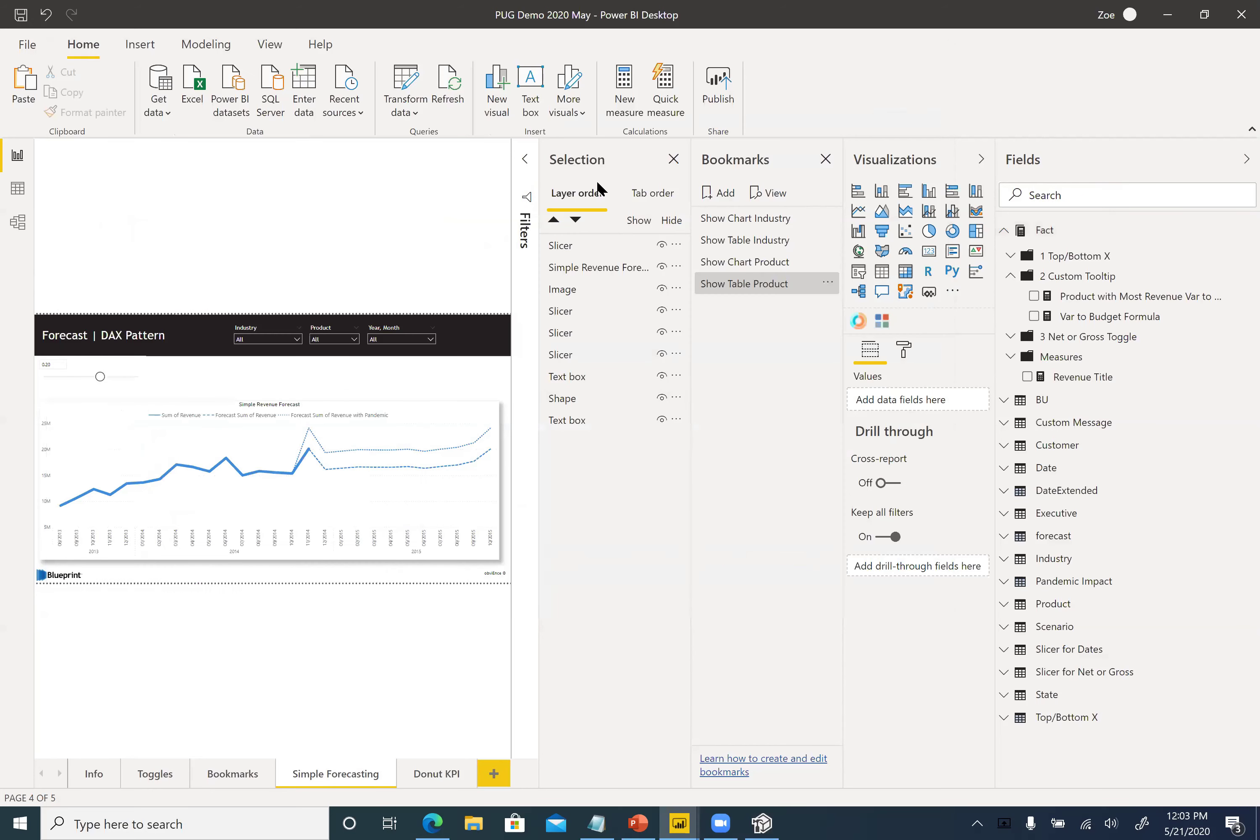
click(673, 159)
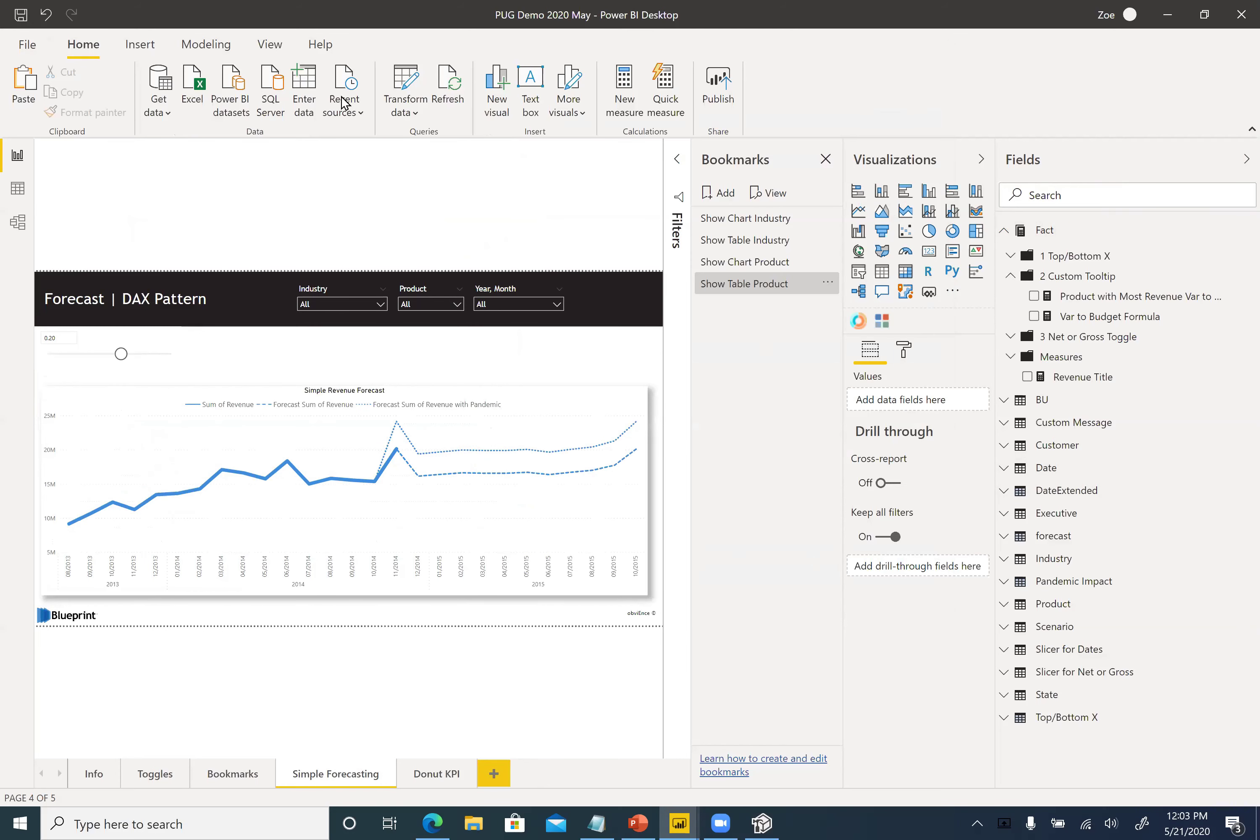
click(22, 17)
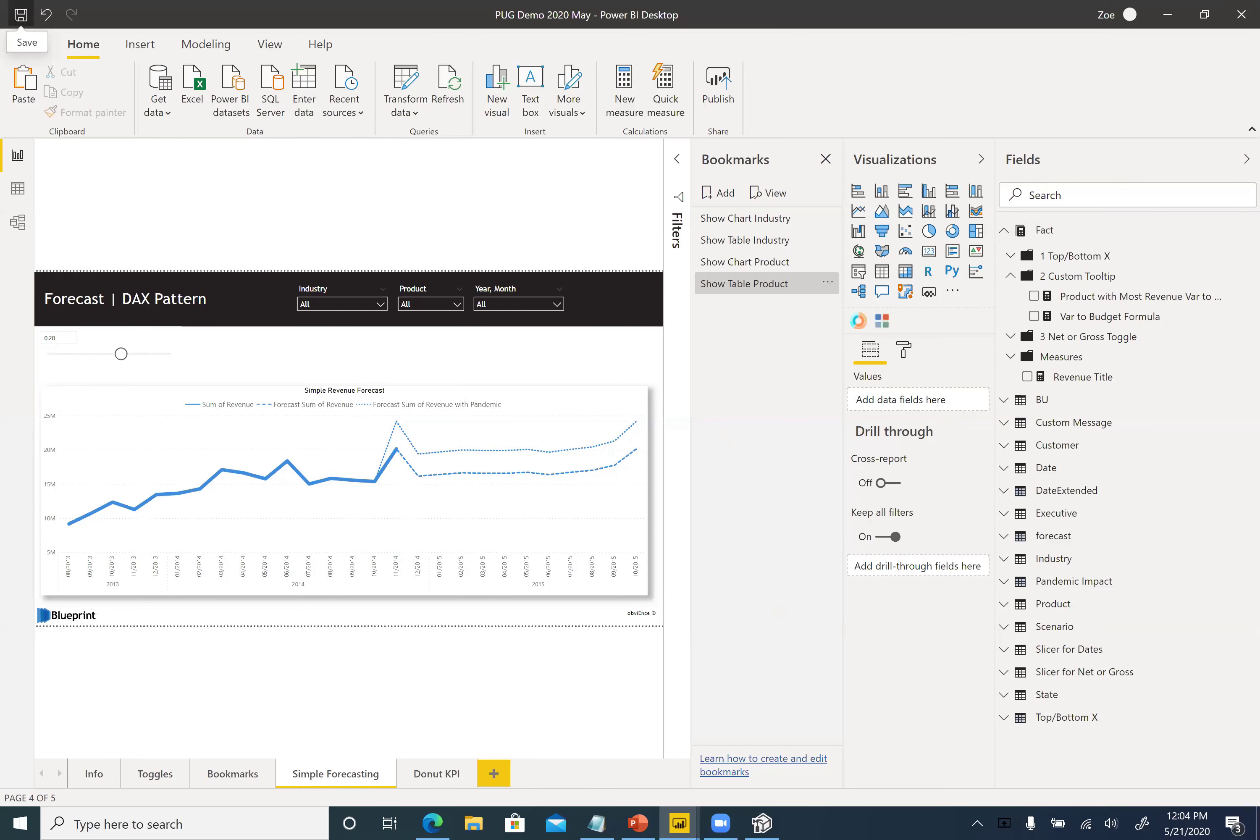
click(1246, 159)
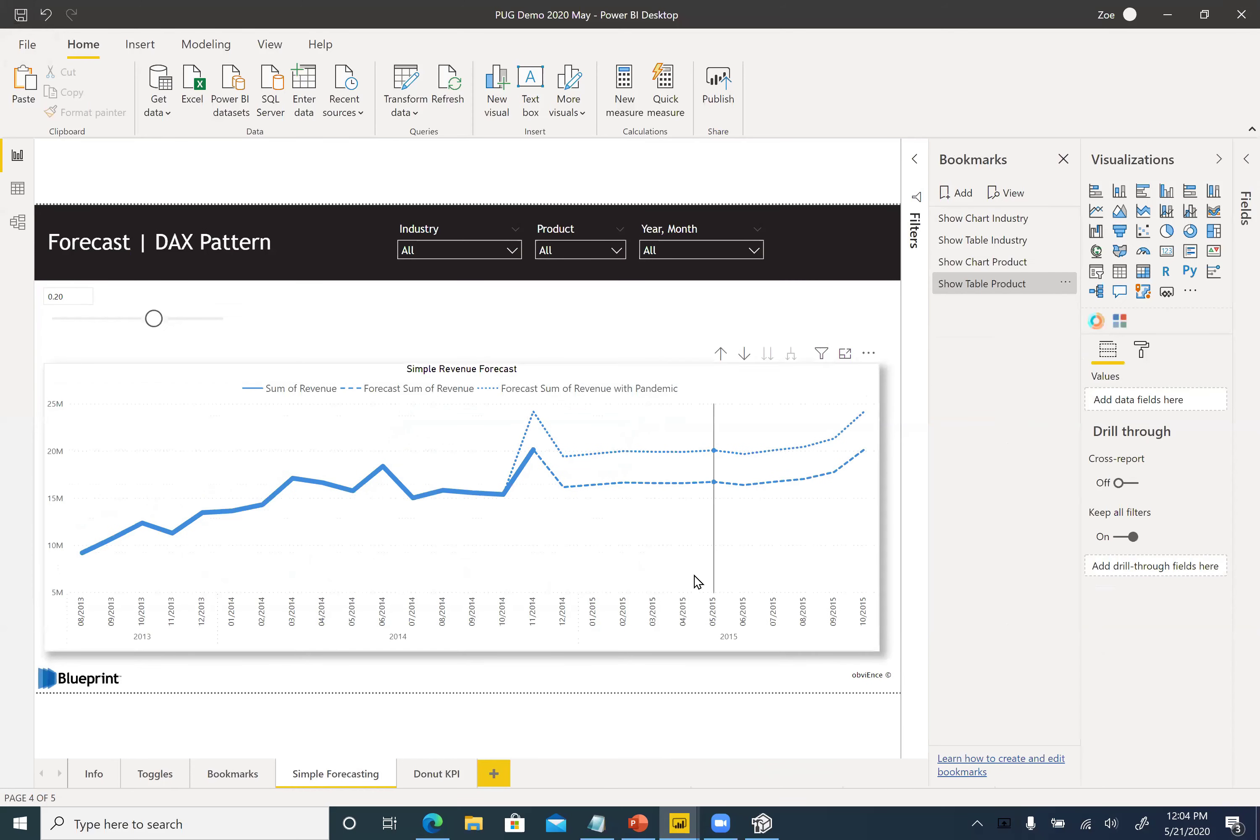
Switch to PowerPoint and show slide 26, Sentiment Analysis | Power BI Desktop.
click(637, 824)
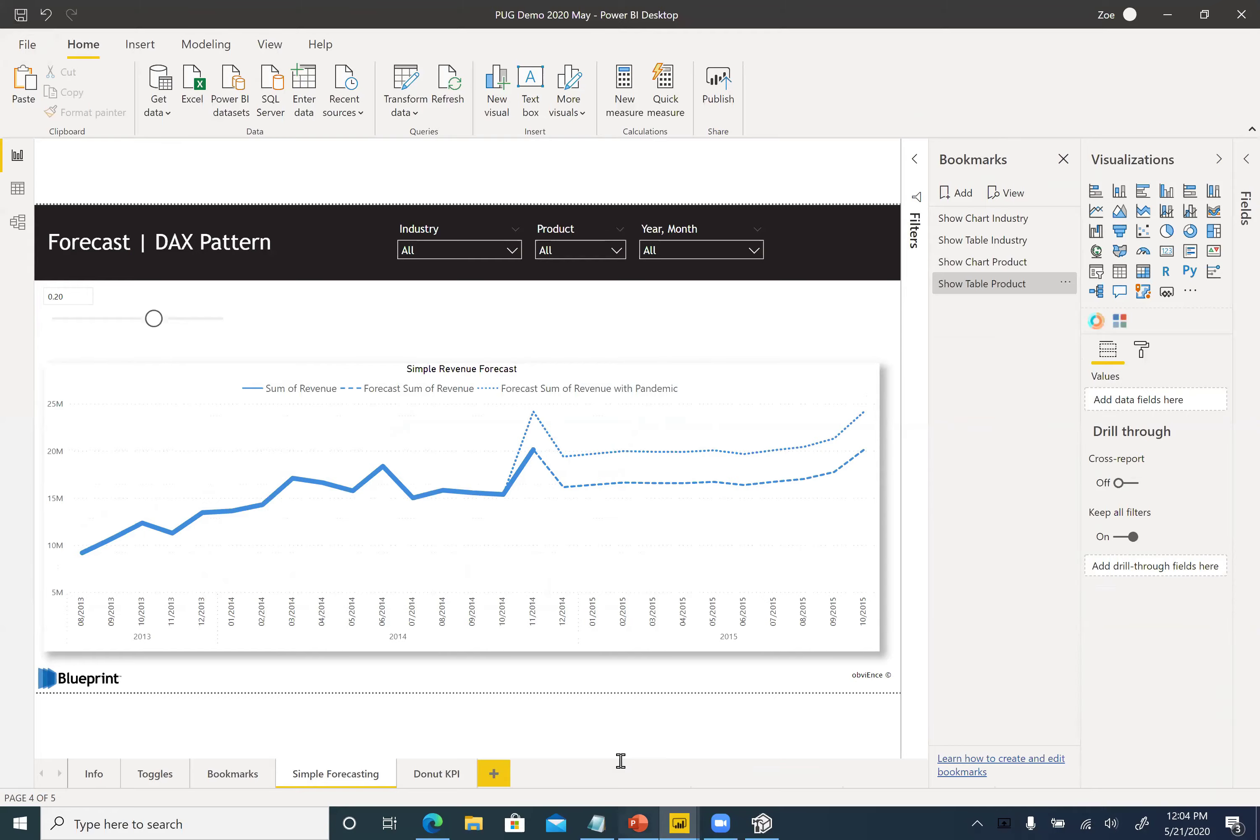
scroll(130, 383, up, 3)
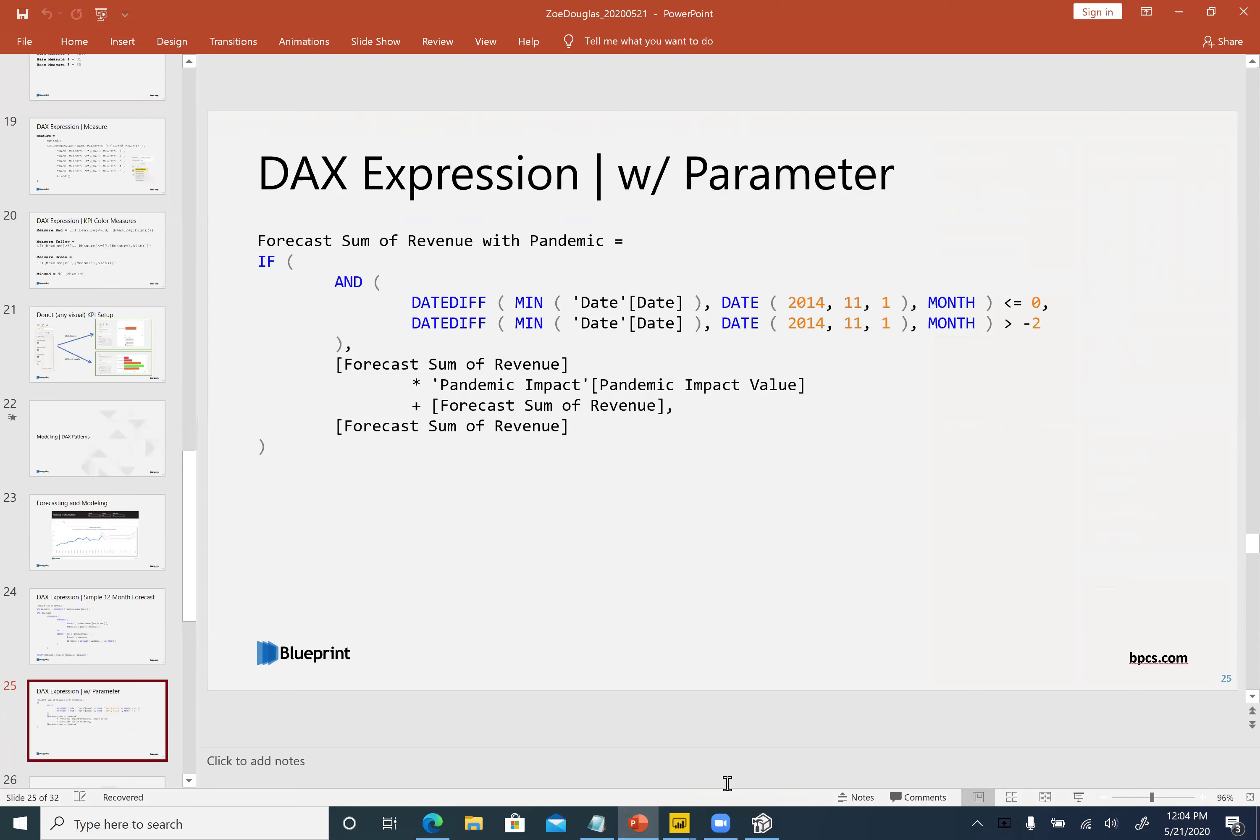
click(716, 821)
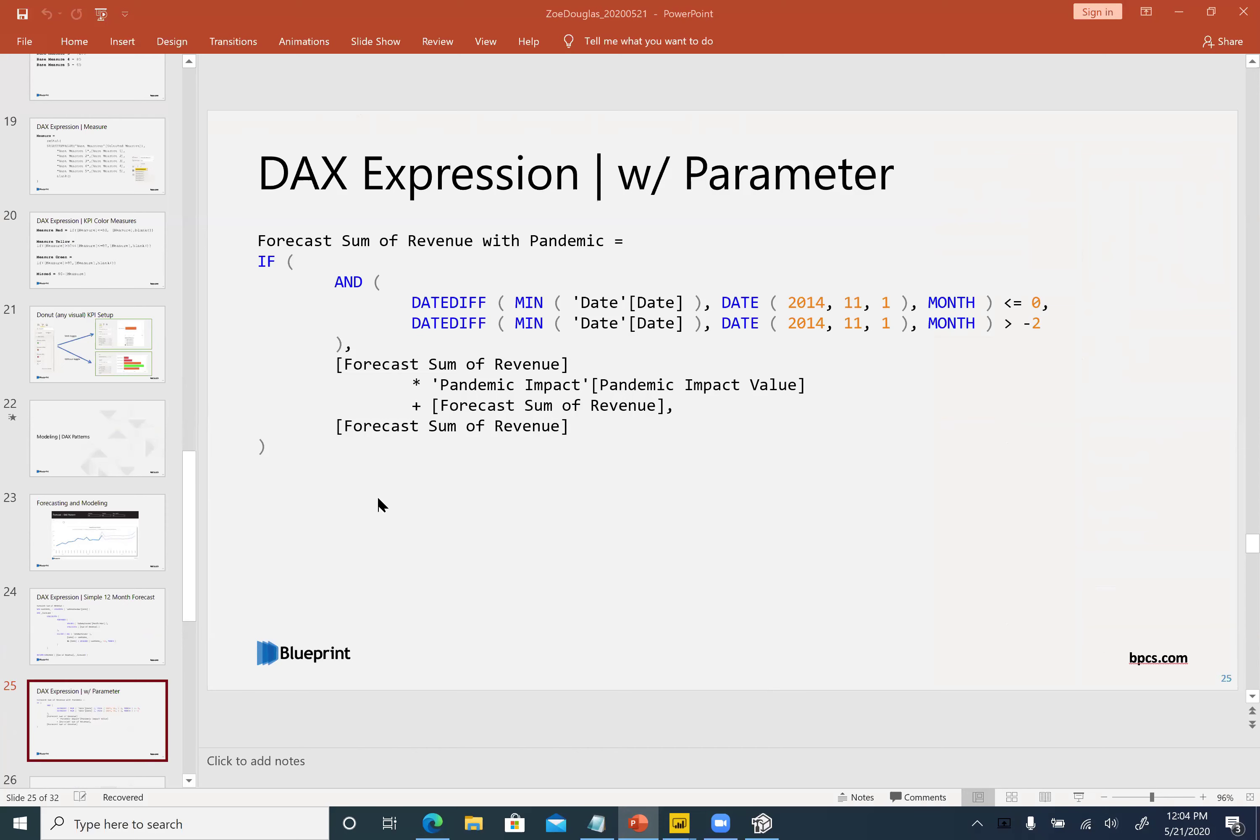
click(120, 635)
click(112, 717)
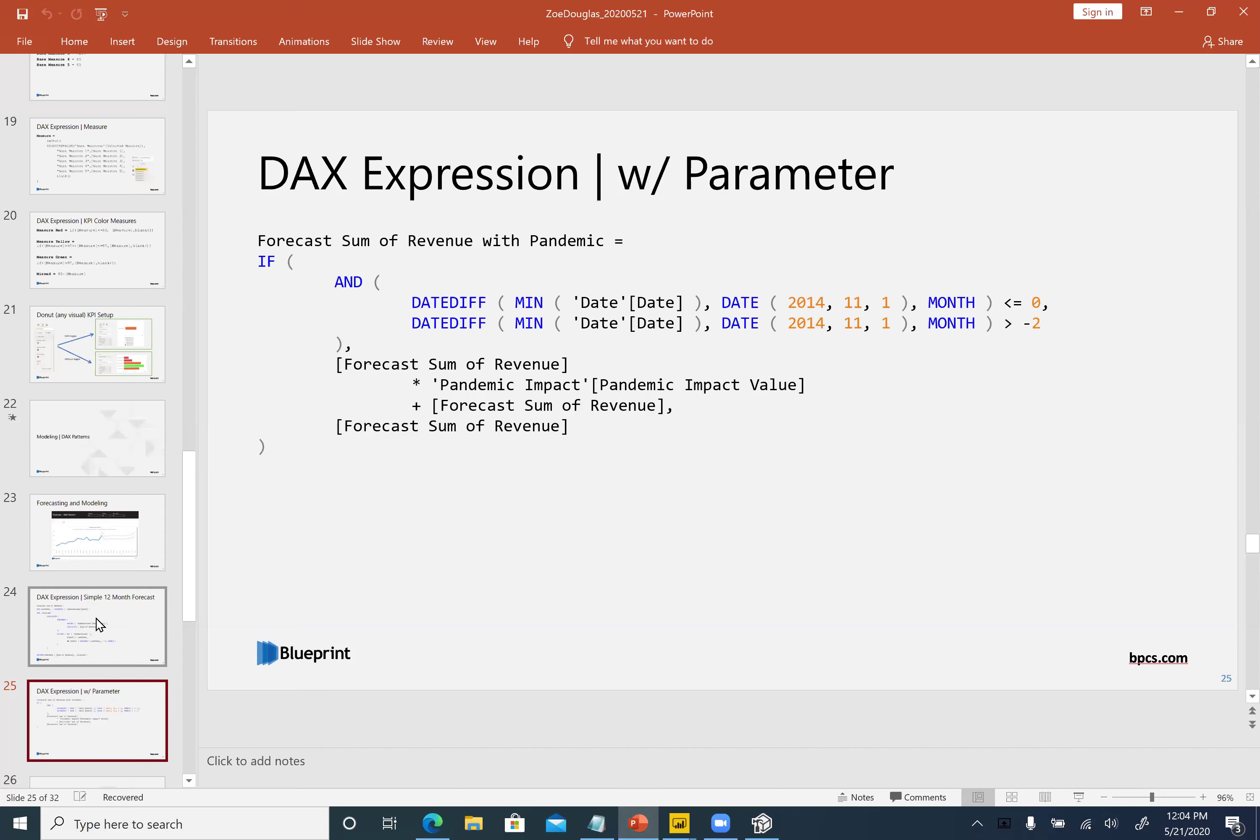
scroll(103, 659, down, 3)
click(101, 650)
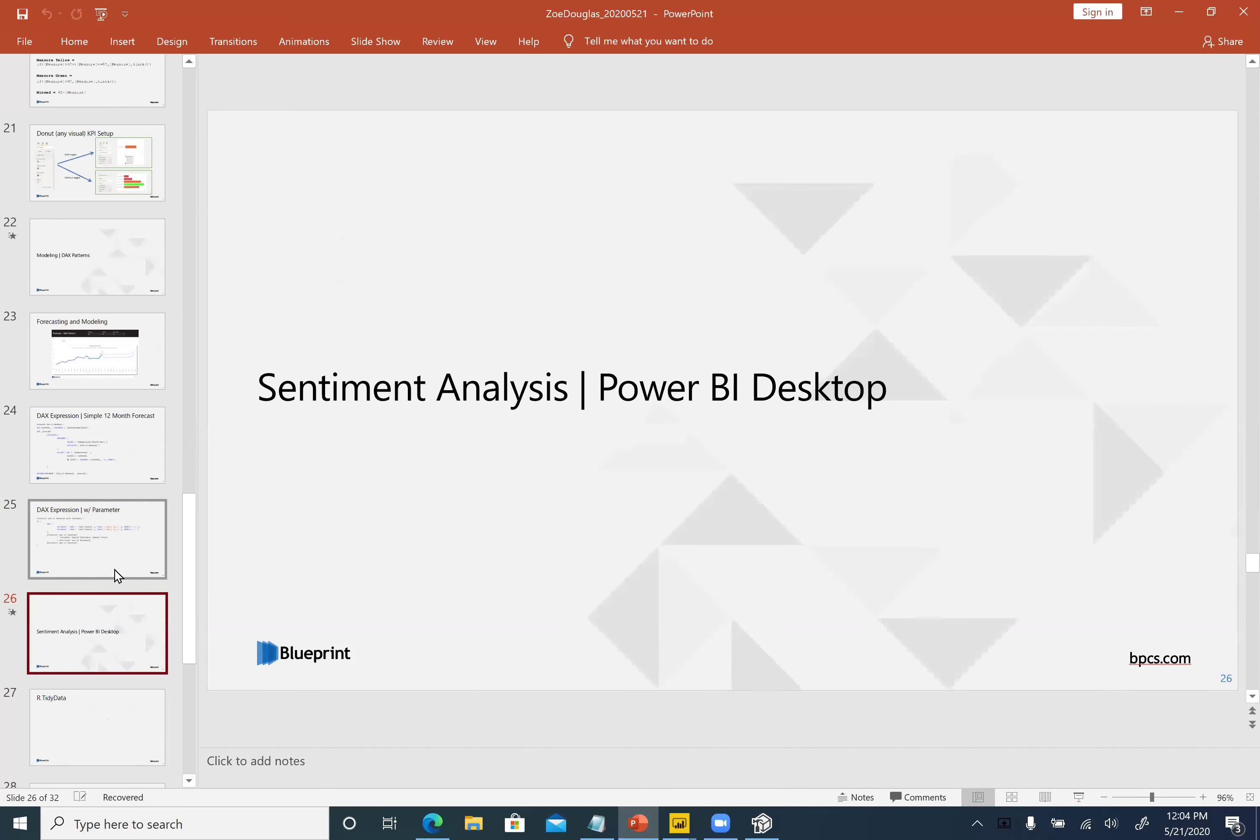
scroll(116, 577, up, 4)
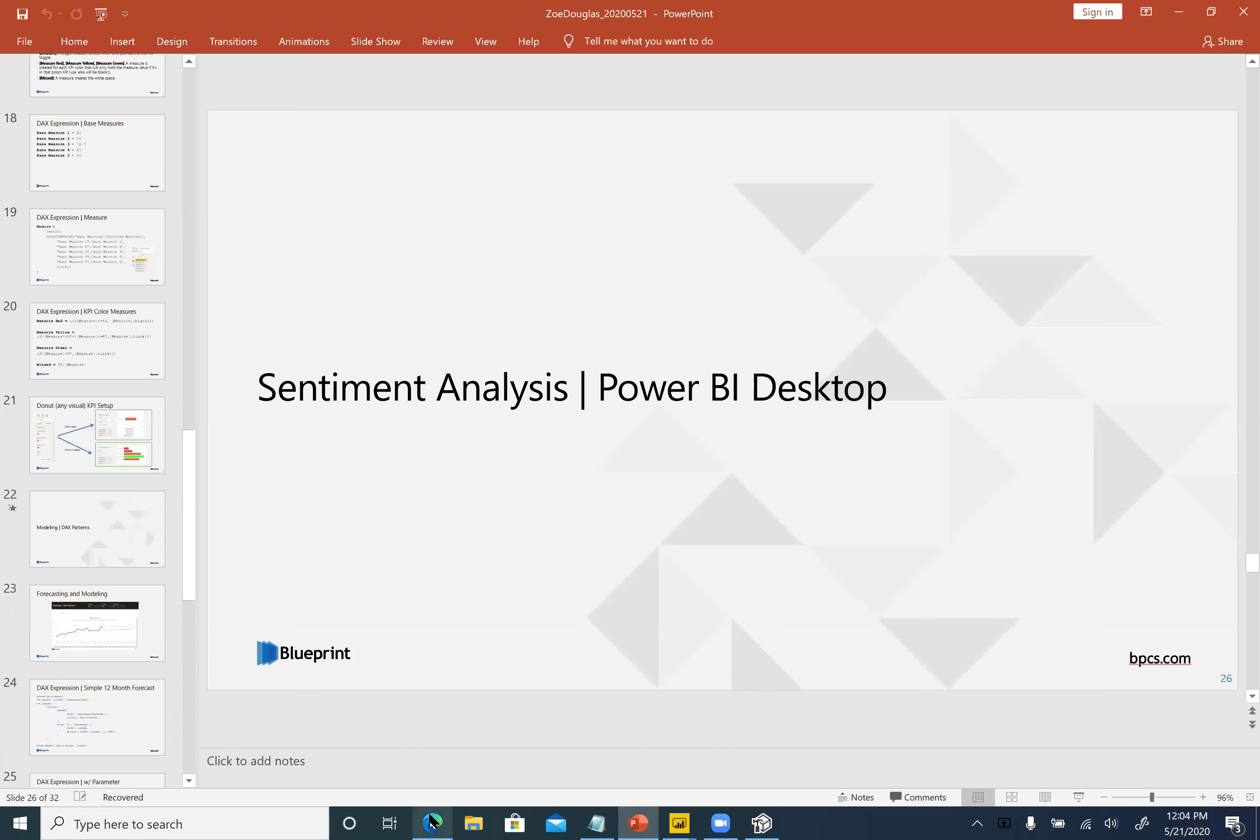
Switch to Edge and open the Demo workspace's content list.
mouse_move(429, 817)
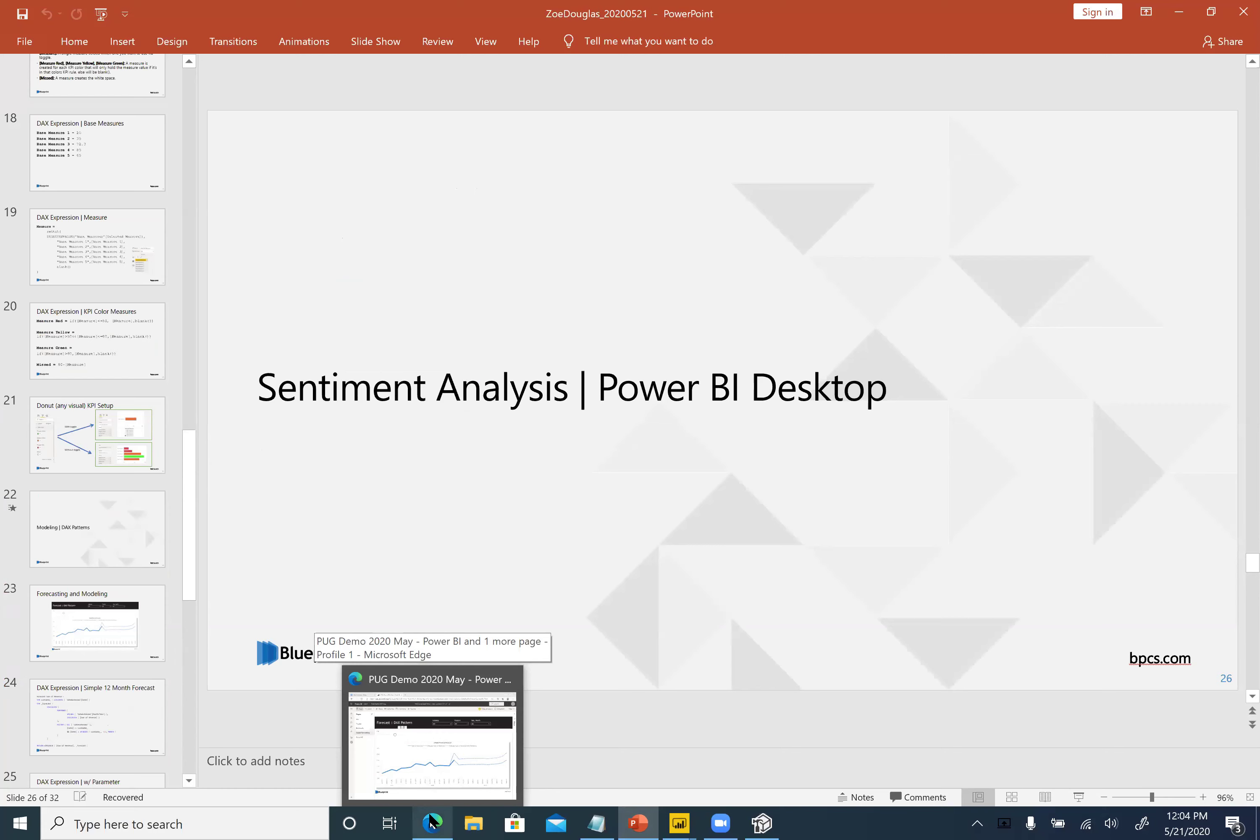
click(431, 822)
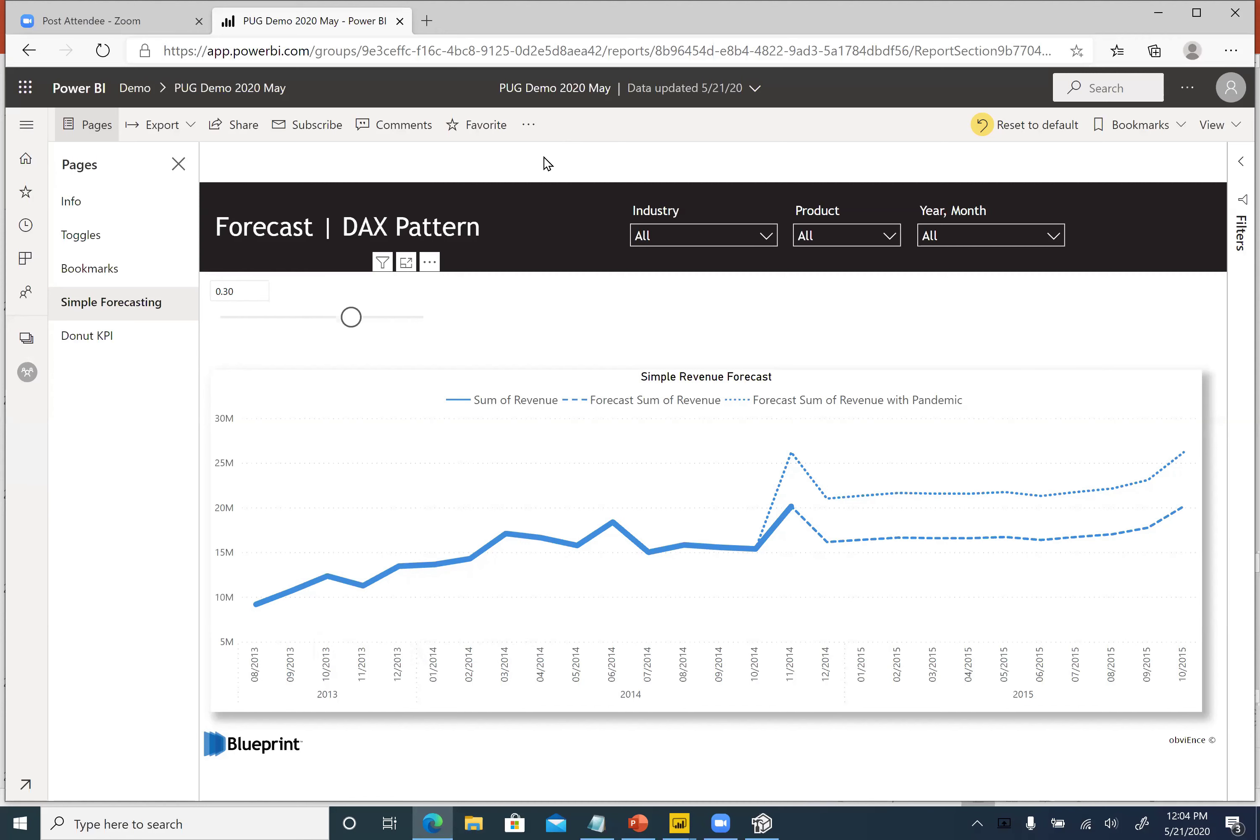
click(143, 90)
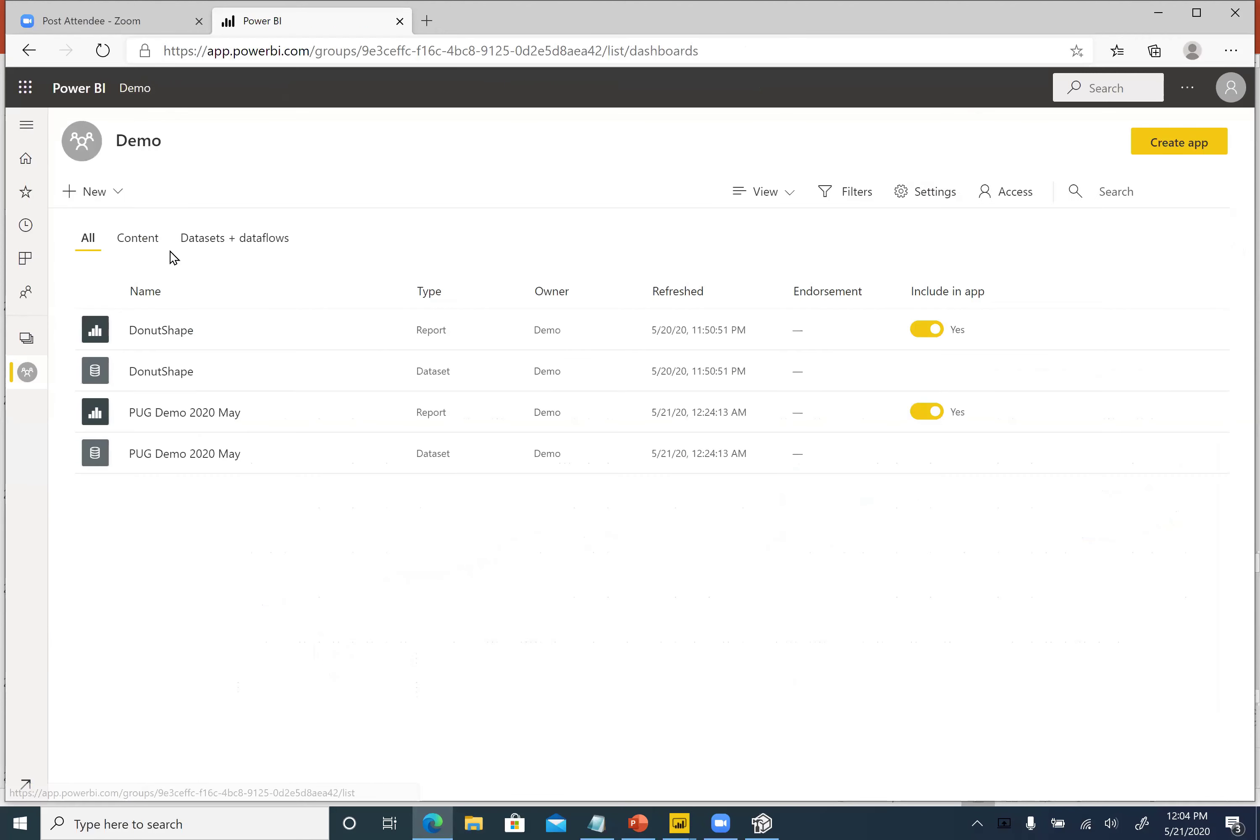
Open the DonutShape report from the Demo workspace's content list.
click(177, 338)
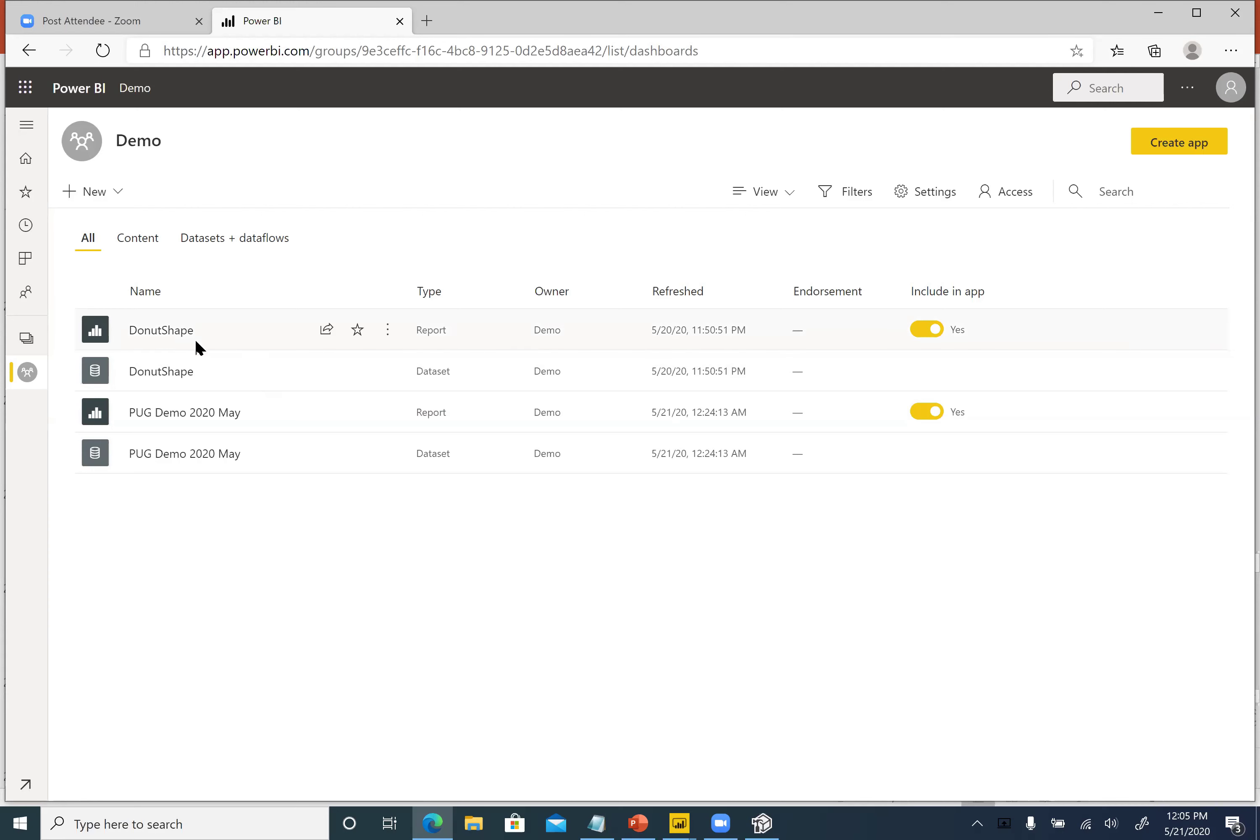
click(184, 332)
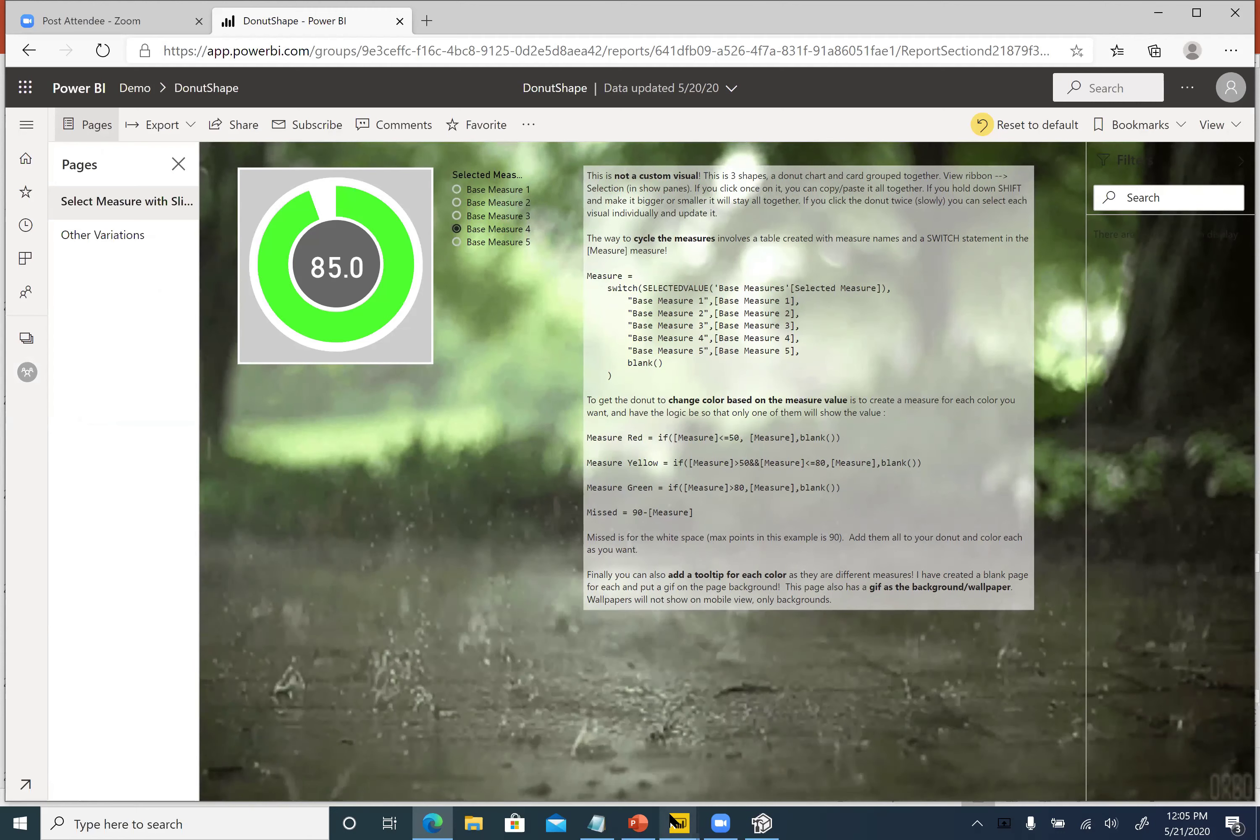
Switch to the DonutShape file in Power BI Desktop and review the Red, Yellow and Green tooltip pages, ending on the Other Variations page.
mouse_move(679, 822)
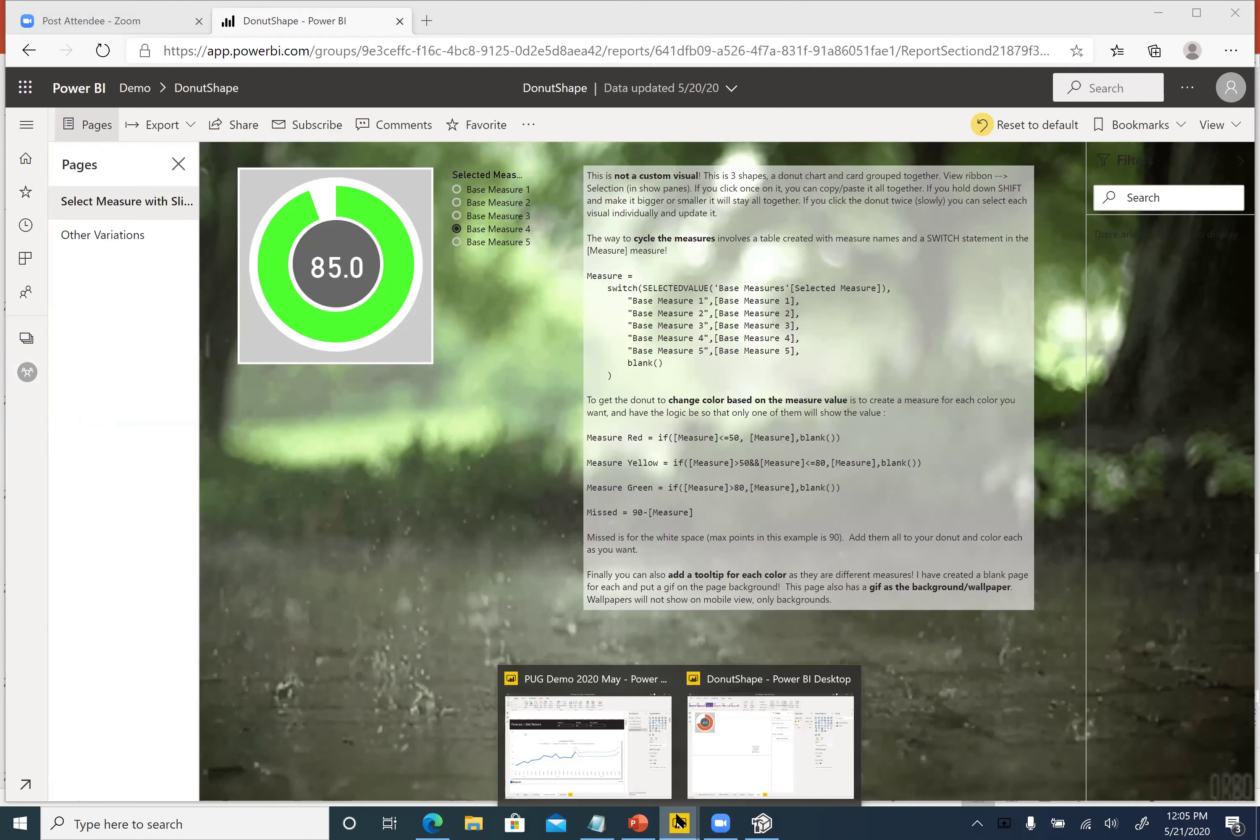
click(764, 753)
click(356, 775)
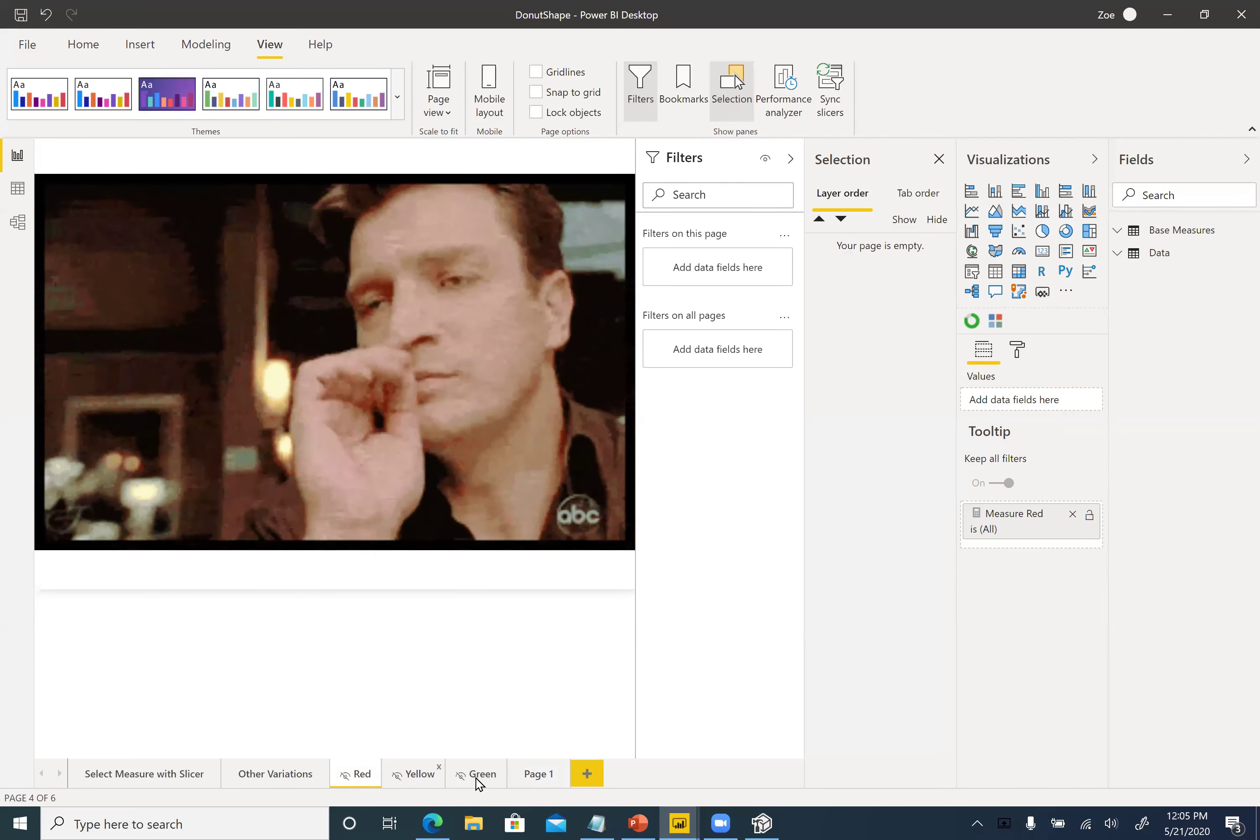
key(ctrl+Page_Down)
key(ctrl+Page_Down)
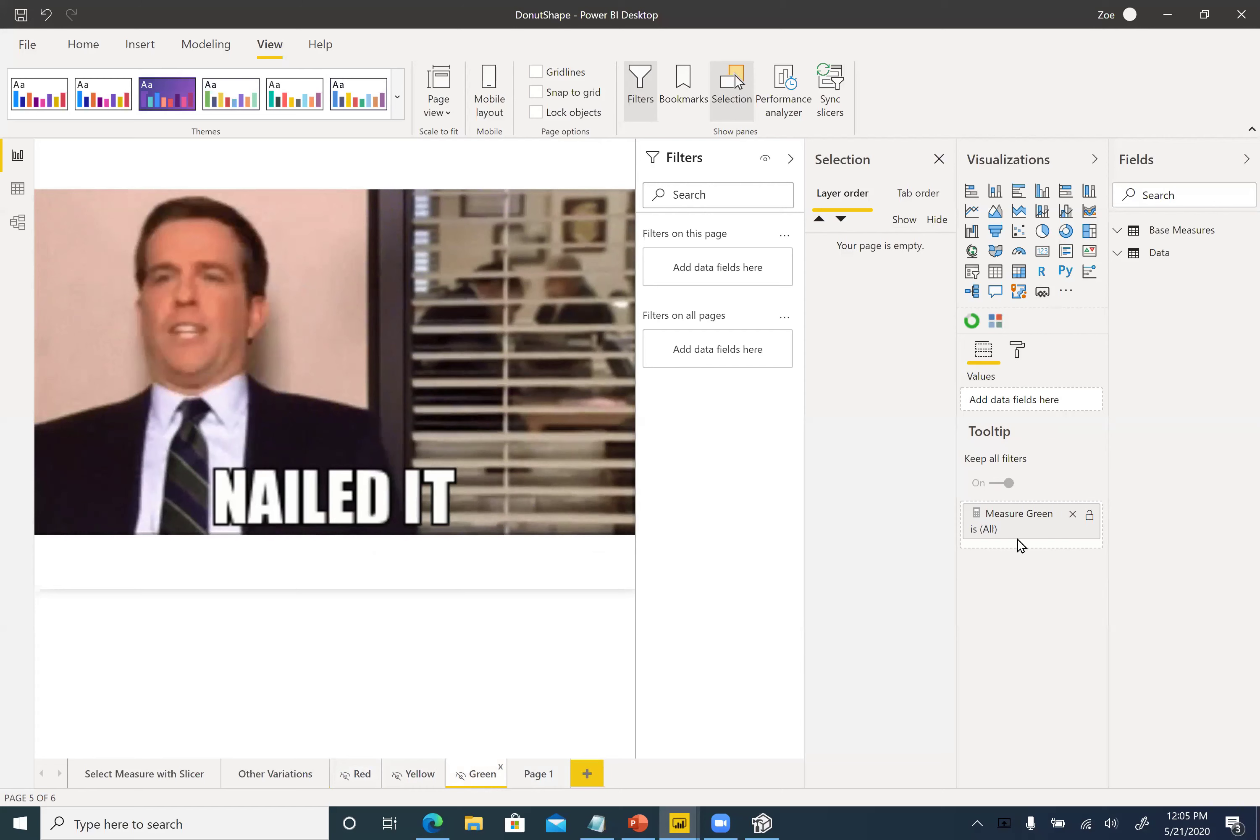
click(271, 775)
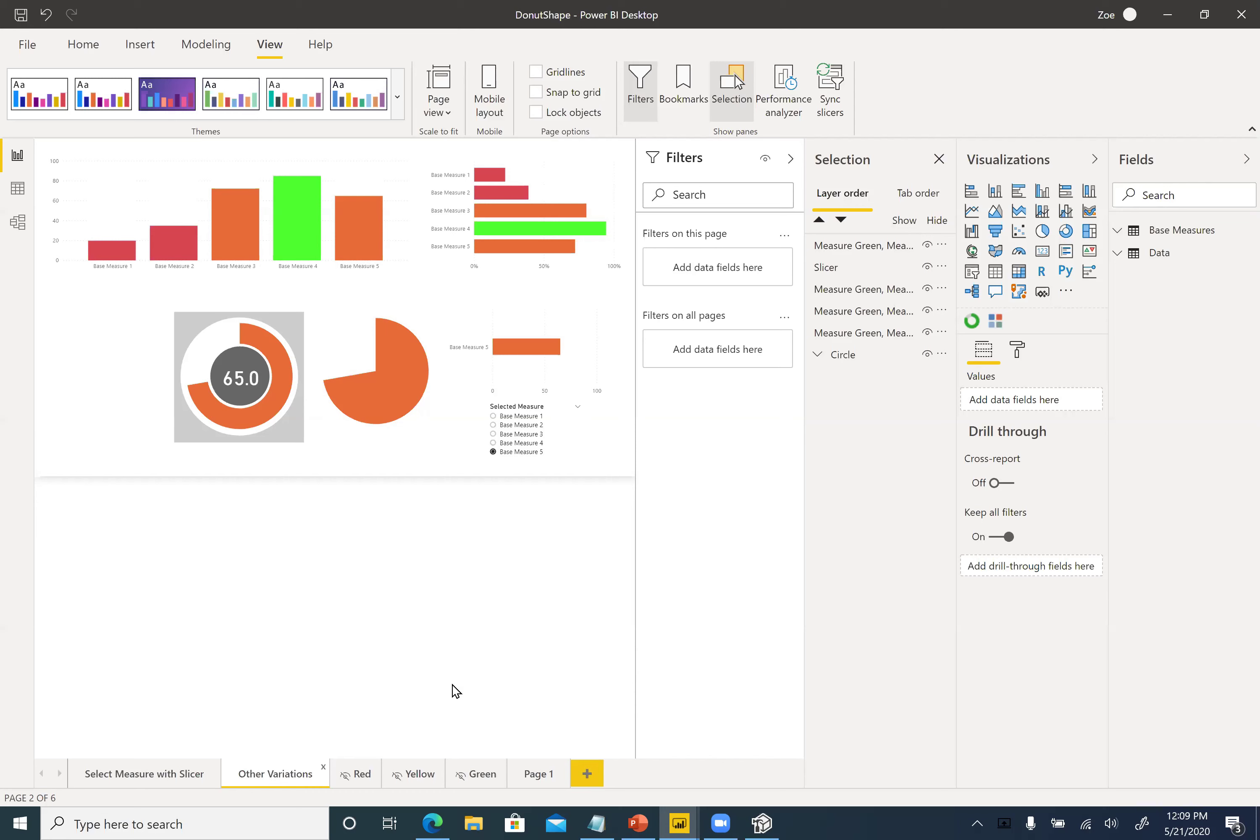
Return to Edge, go back to the Demo workspace's content list, and check which account is signed in.
click(432, 823)
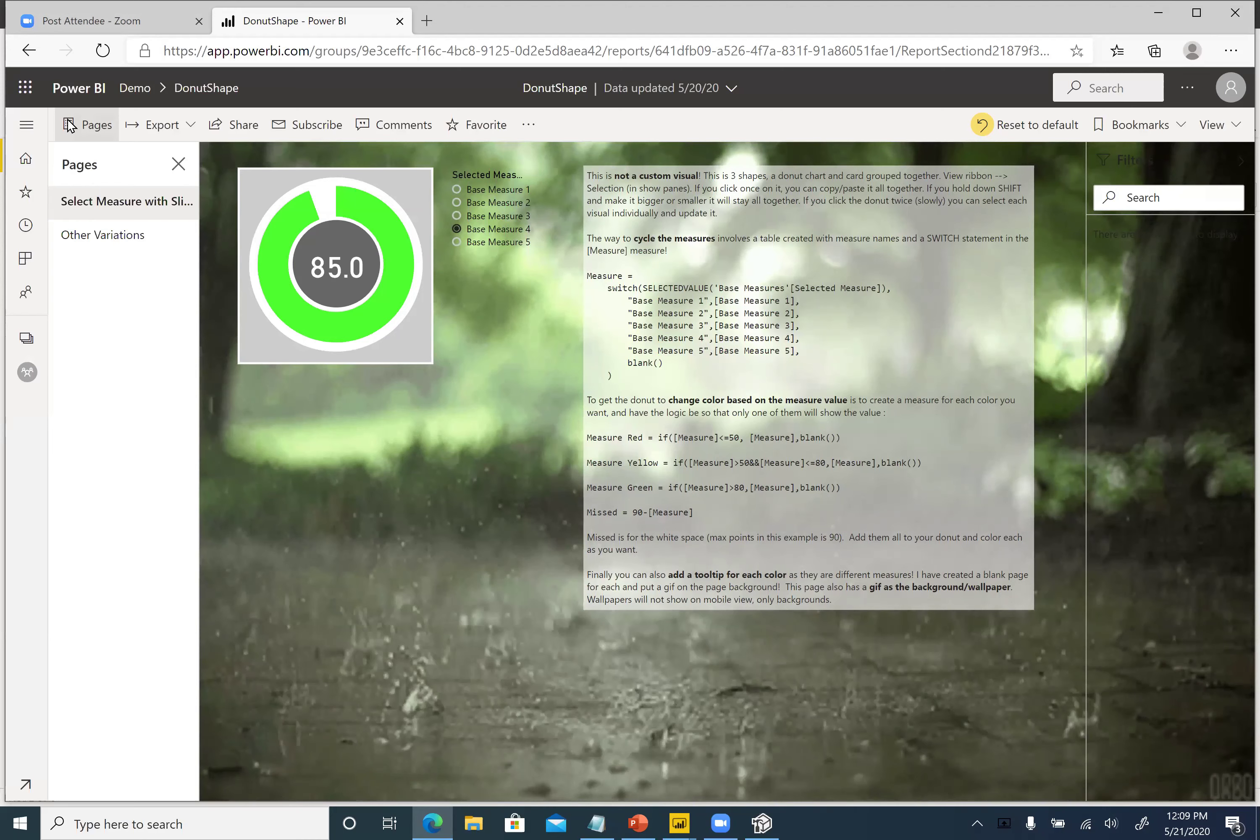
click(135, 88)
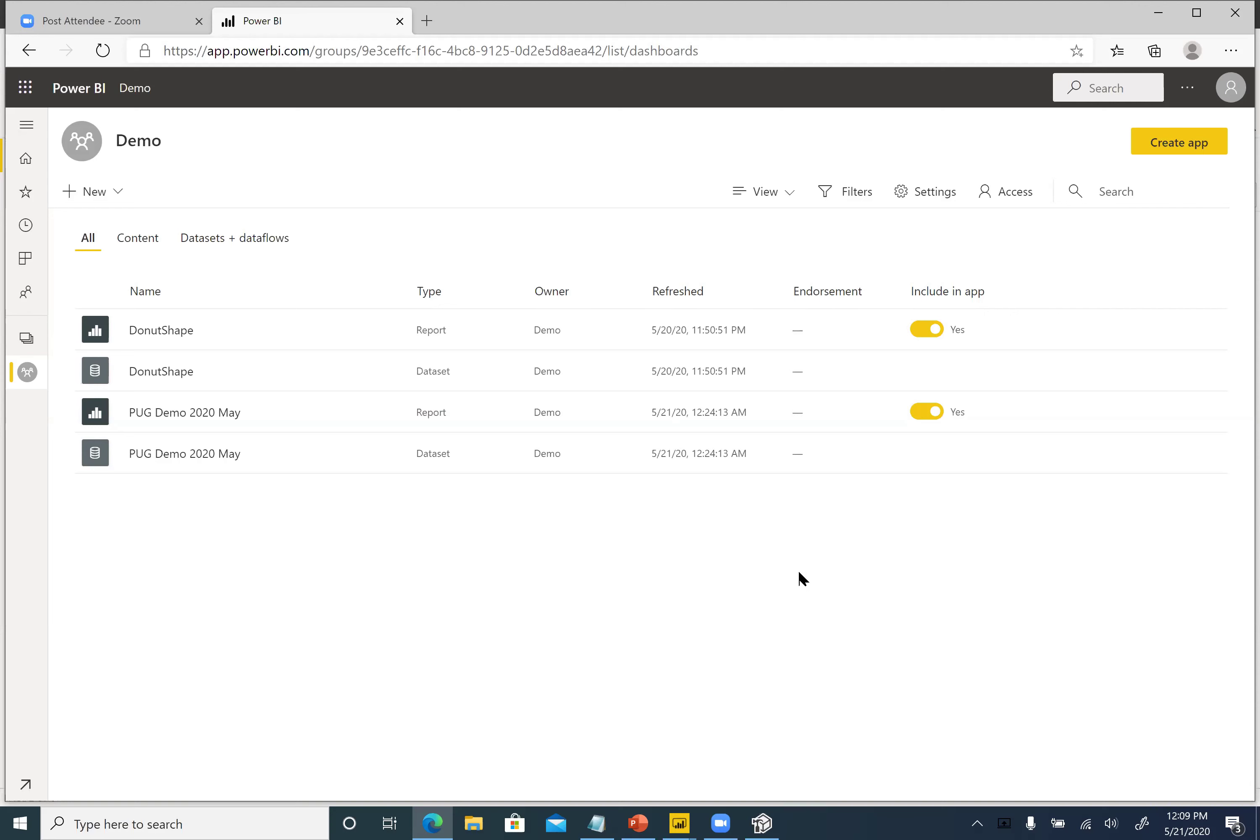
click(1228, 95)
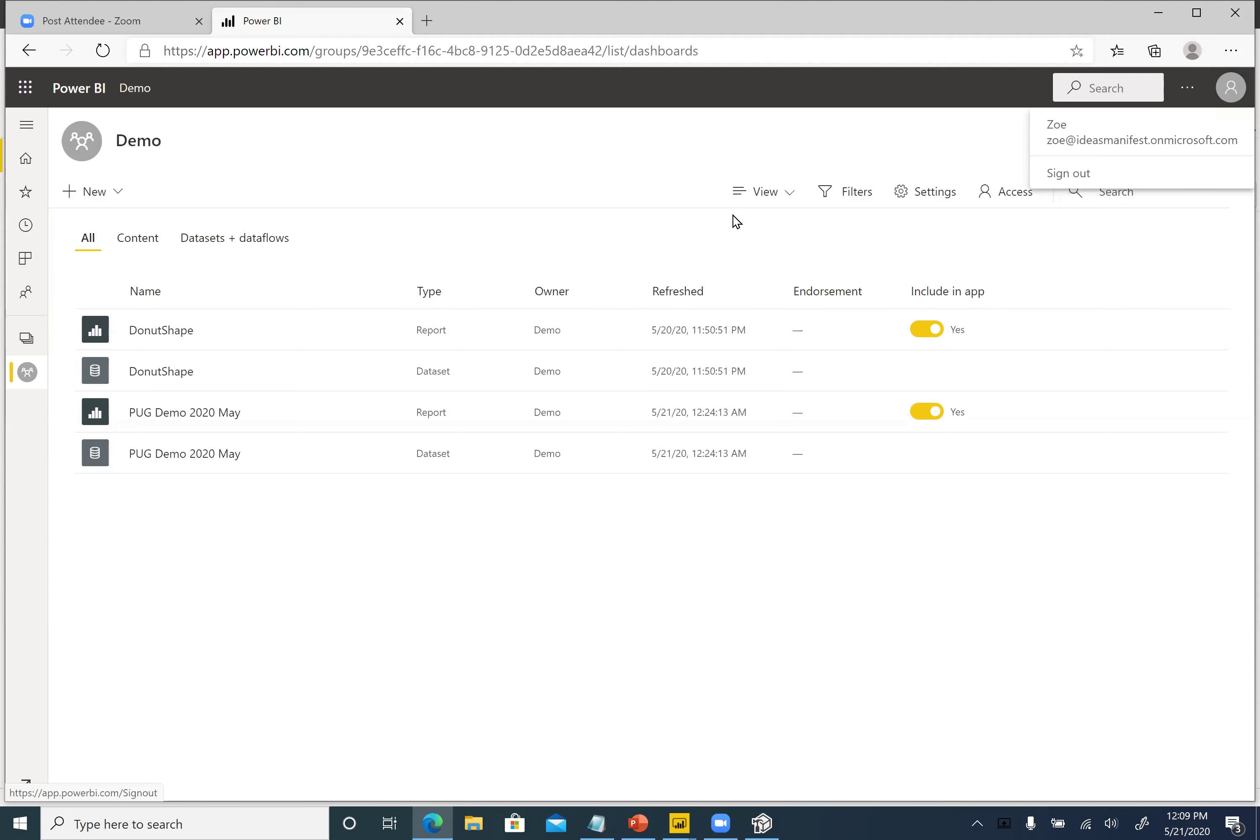
click(563, 520)
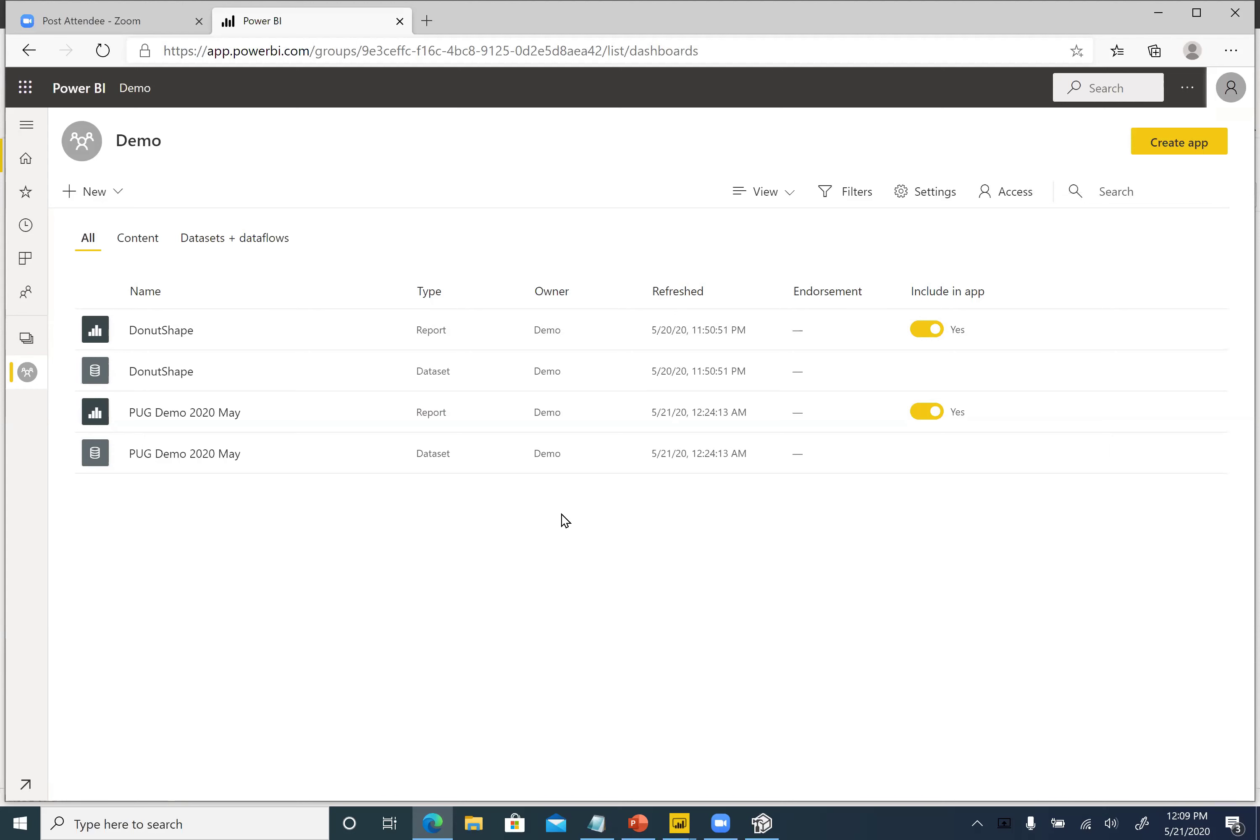